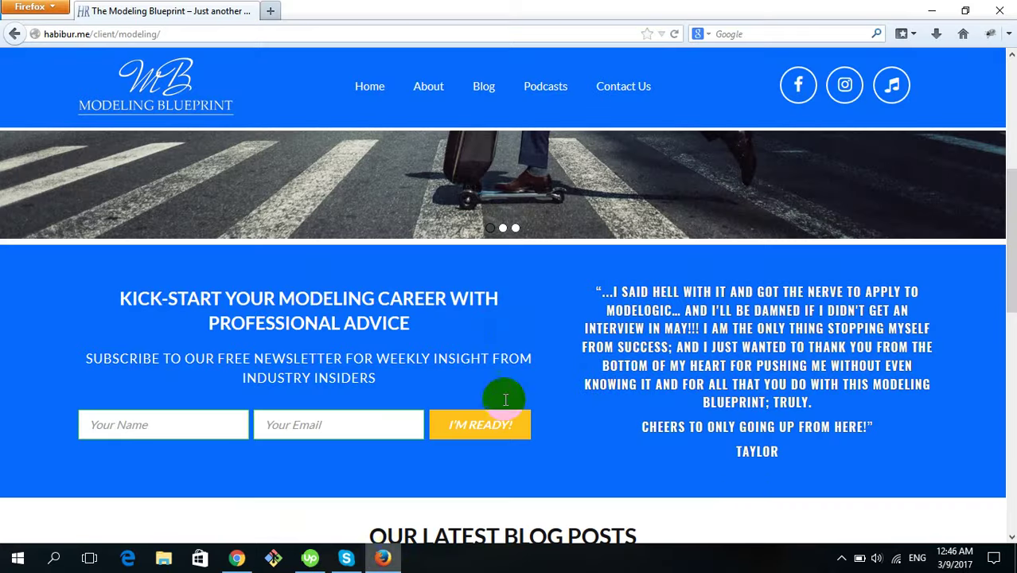
Scroll up and down the live Modeling Blueprint homepage in Firefox
{"action": "scroll", "coordinate": [748, 494], "scroll_direction": "up", "scroll_amount": 5}
{"action": "scroll", "coordinate": [558, 328], "scroll_direction": "up", "scroll_amount": 2}
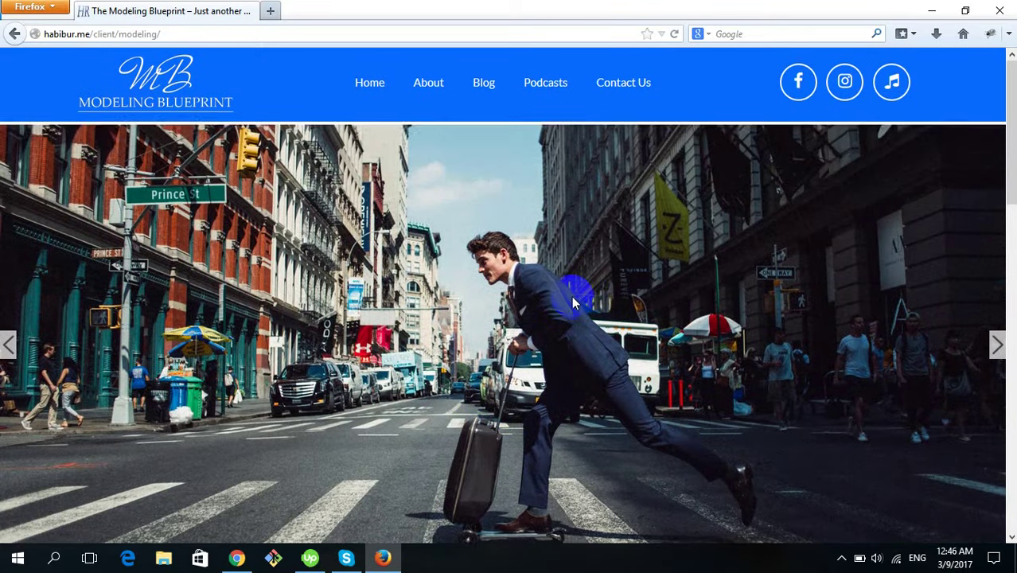
{"action": "scroll", "coordinate": [580, 292], "scroll_direction": "down", "scroll_amount": 2}
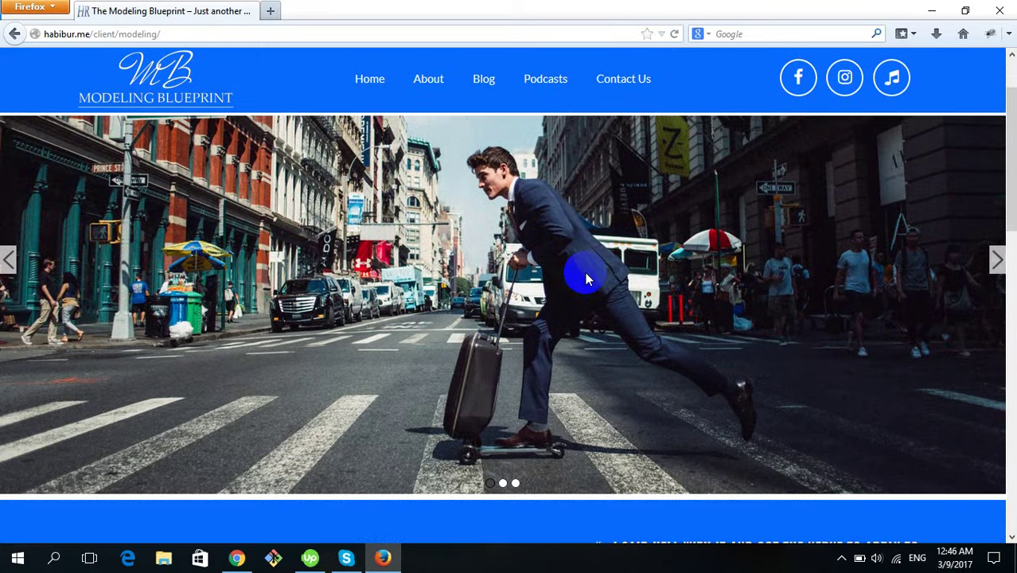
{"action": "scroll", "coordinate": [506, 325], "scroll_direction": "down", "scroll_amount": 5}
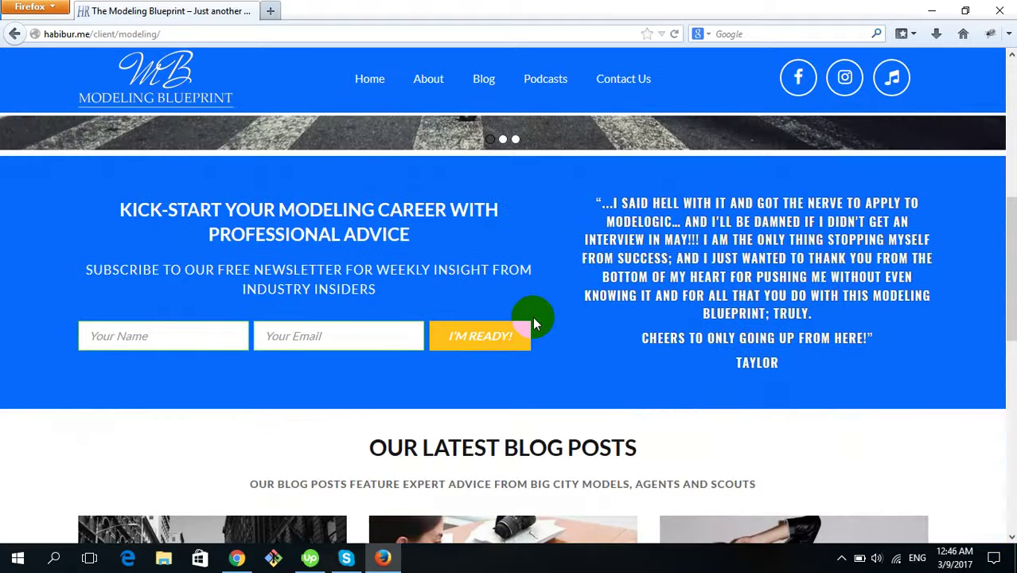
{"action": "scroll", "coordinate": [667, 294], "scroll_direction": "down", "scroll_amount": 2}
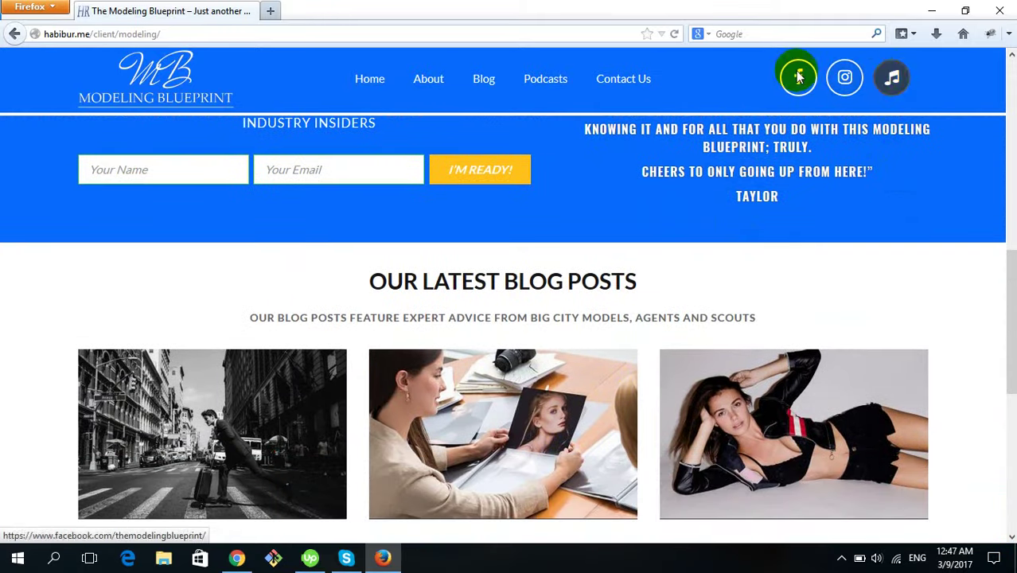
{"action": "scroll", "coordinate": [646, 360], "scroll_direction": "down", "scroll_amount": 1}
{"action": "scroll", "coordinate": [646, 360], "scroll_direction": "down", "scroll_amount": 1}
{"action": "scroll", "coordinate": [643, 362], "scroll_direction": "up", "scroll_amount": 4}
{"action": "scroll", "coordinate": [646, 357], "scroll_direction": "up", "scroll_amount": 4}
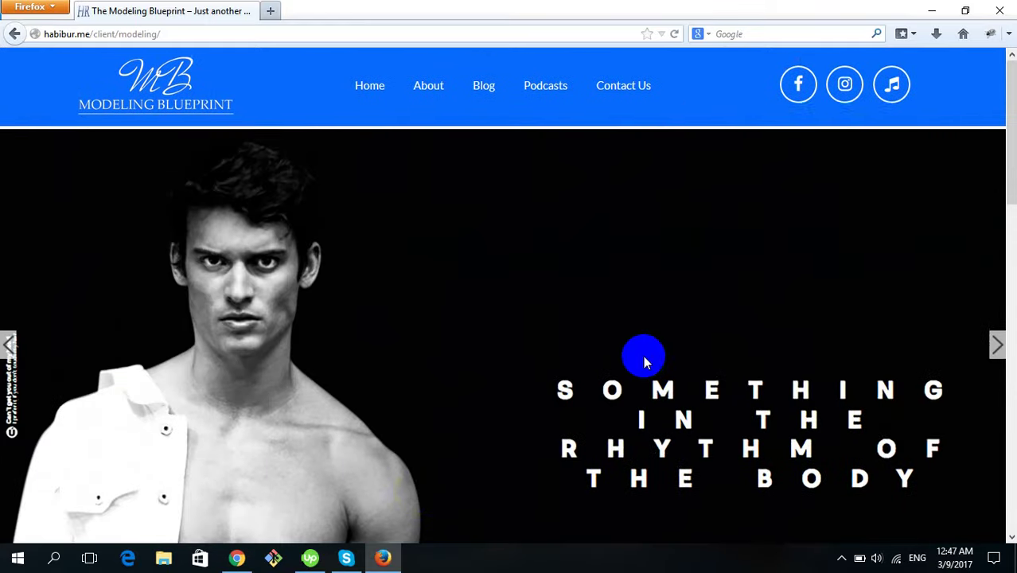
In the WordPress slide editor, inspect the wp-admin address and the empty slide content area
{"action": "left_click", "coordinate": [236, 558]}
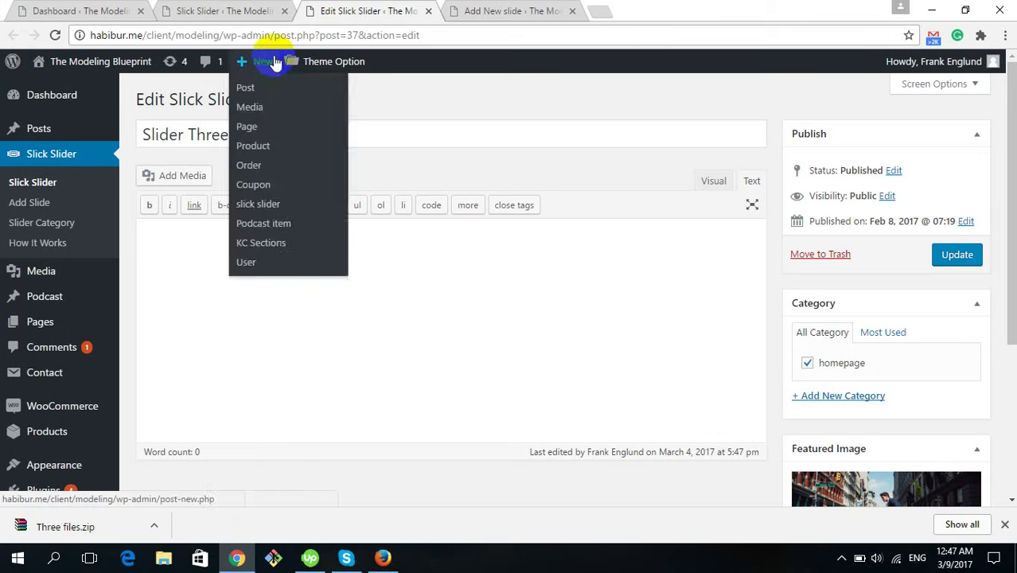
{"action": "left_click_drag", "start_coordinate": [90, 35], "coordinate": [227, 34]}
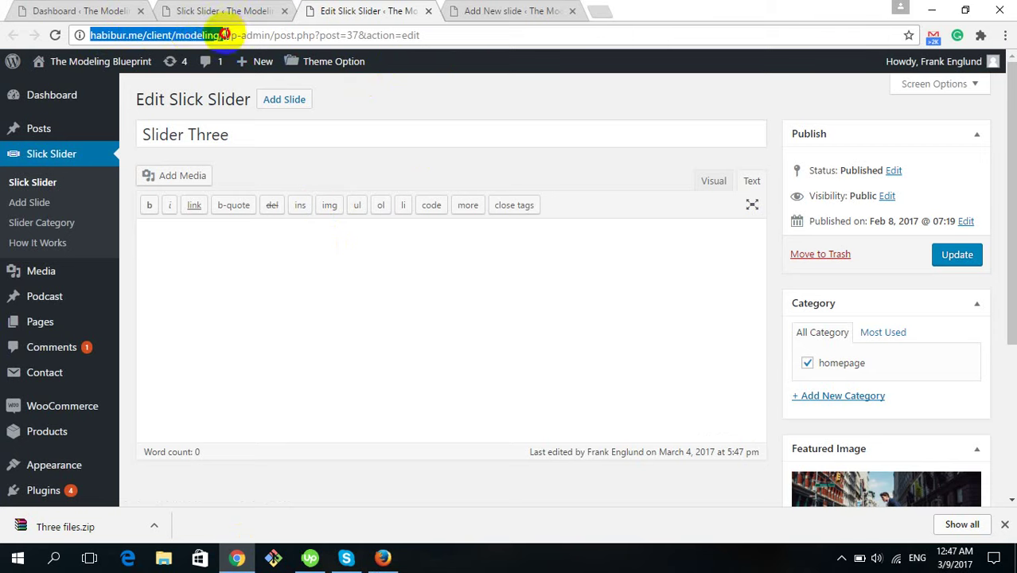
{"action": "left_click", "coordinate": [222, 35]}
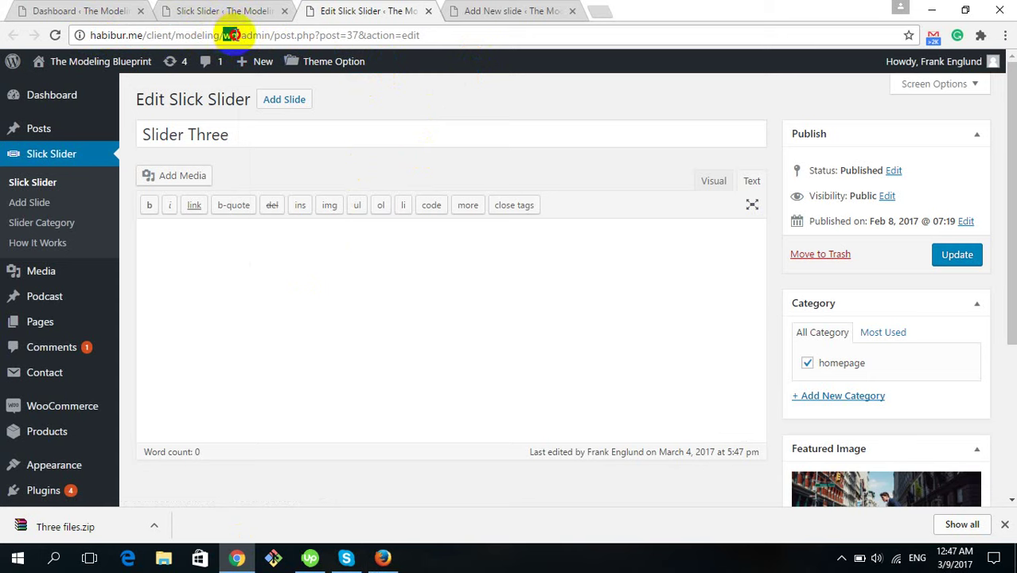
{"action": "left_click_drag", "start_coordinate": [230, 35], "coordinate": [263, 35]}
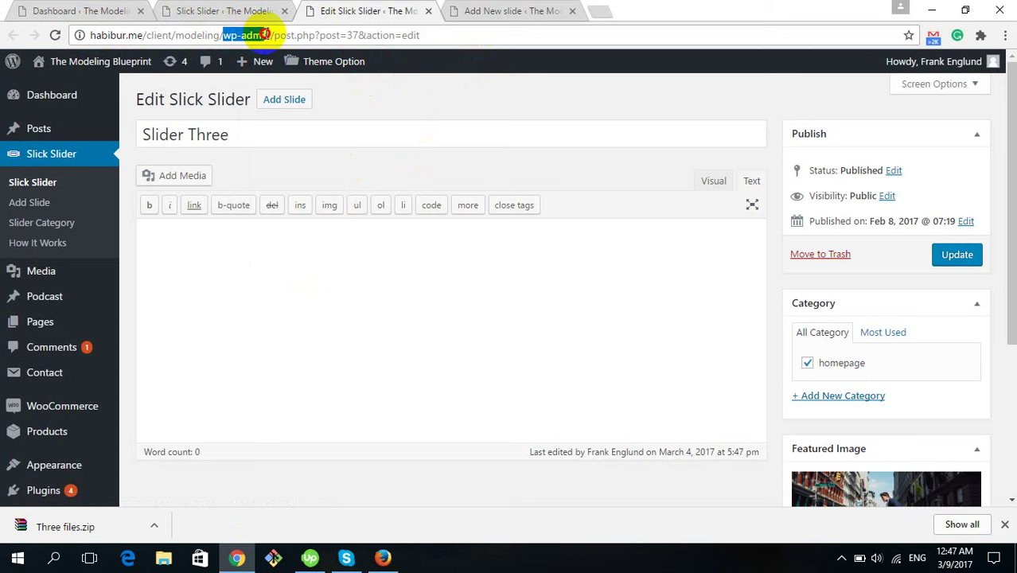
{"action": "left_click_drag", "start_coordinate": [270, 35], "coordinate": [273, 35]}
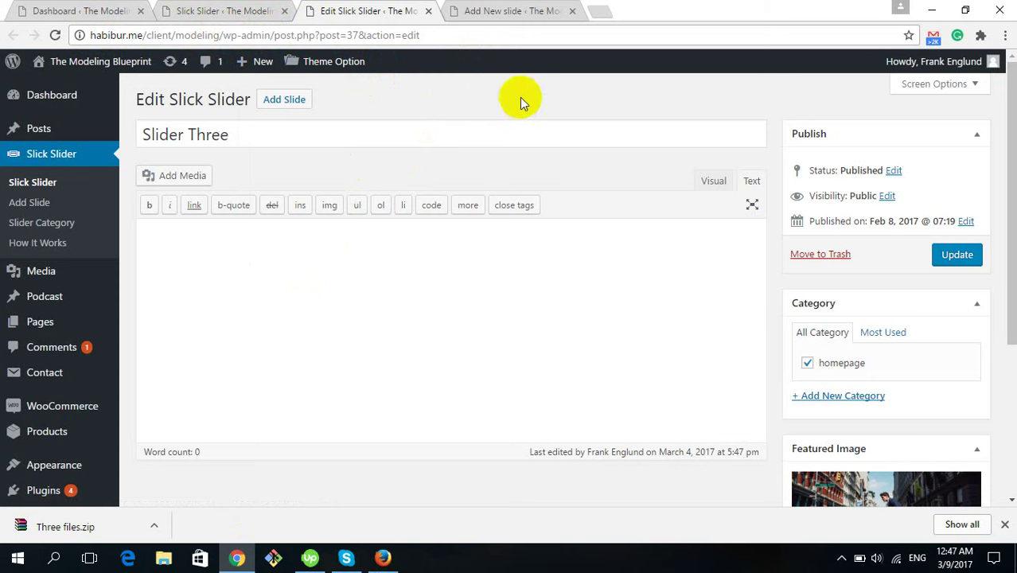
{"action": "left_click", "coordinate": [525, 254]}
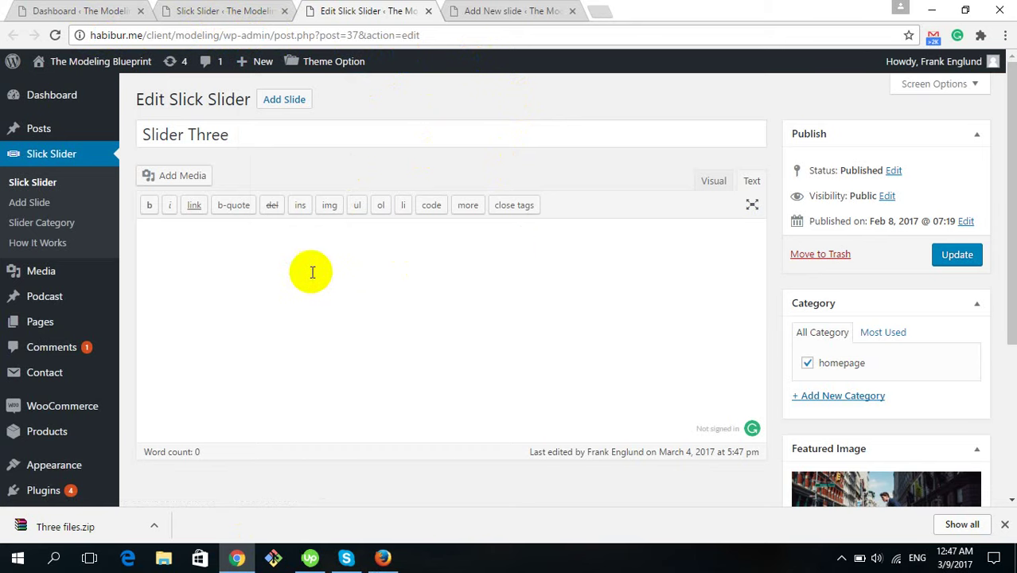
On the live site, cycle the slider dots through the street-crossing and black-and-white slides, then return to the editor
{"action": "left_click", "coordinate": [383, 557]}
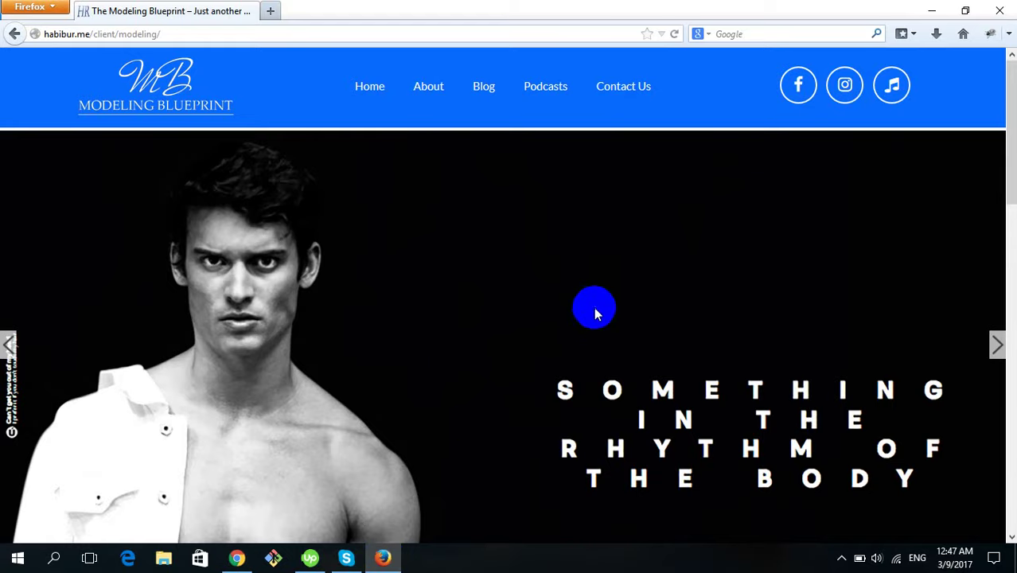
{"action": "scroll", "coordinate": [565, 305], "scroll_direction": "down", "scroll_amount": 1}
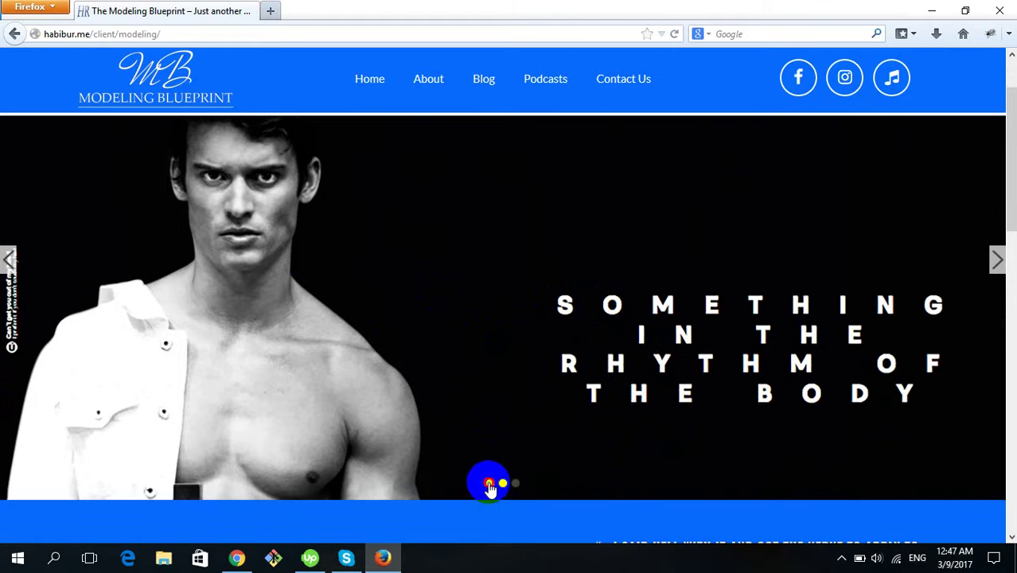
{"action": "left_click", "coordinate": [490, 484]}
{"action": "left_click", "coordinate": [516, 483]}
{"action": "left_click", "coordinate": [505, 484]}
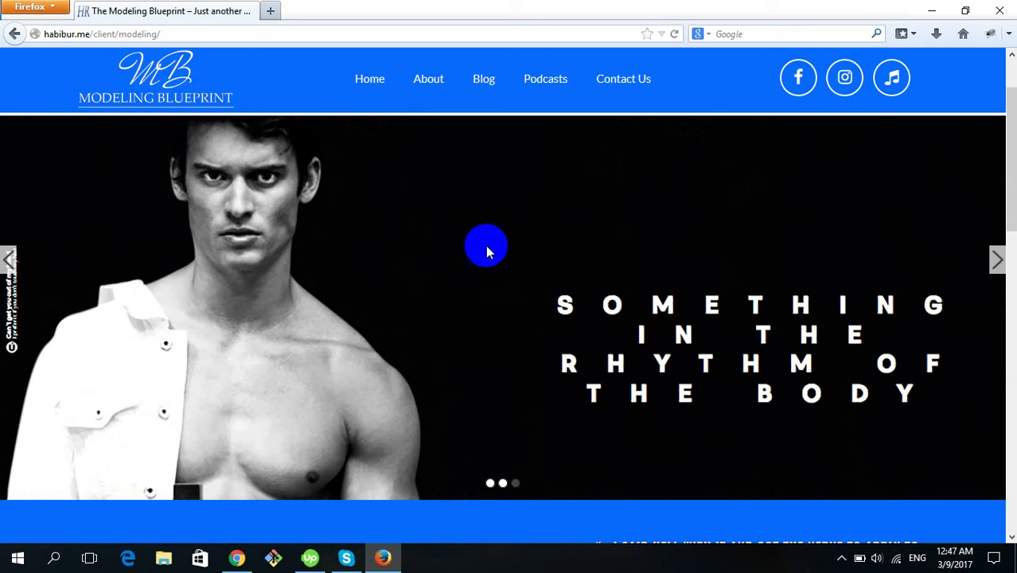
{"action": "key", "text": "alt+Tab"}
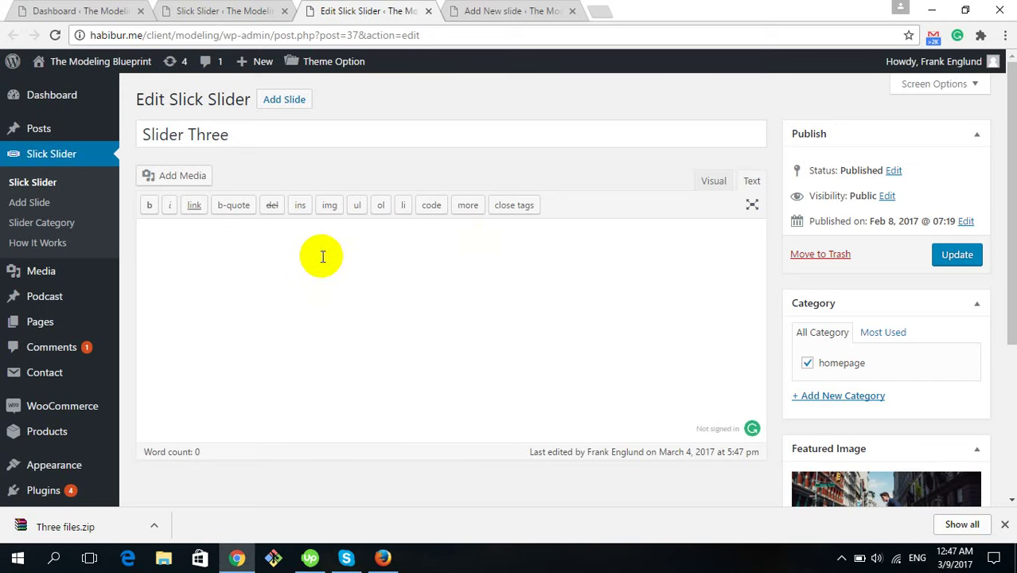
From the Dashboard sidebar, open Slick Slider to list Slider One, Slider Two and Slider Three
{"action": "left_click", "coordinate": [119, 10]}
{"action": "mouse_move", "coordinate": [80, 208]}
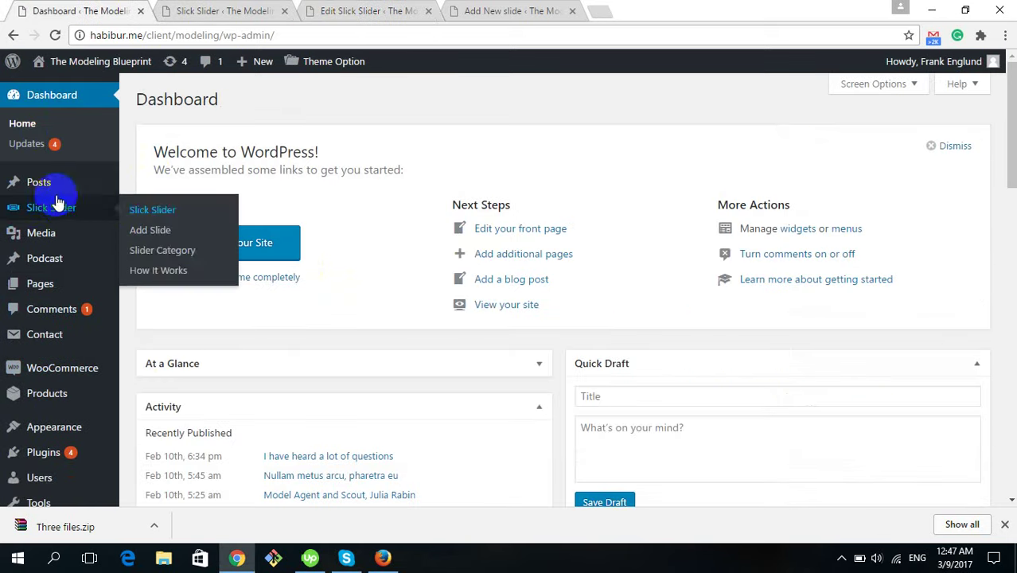
{"action": "mouse_move", "coordinate": [49, 215]}
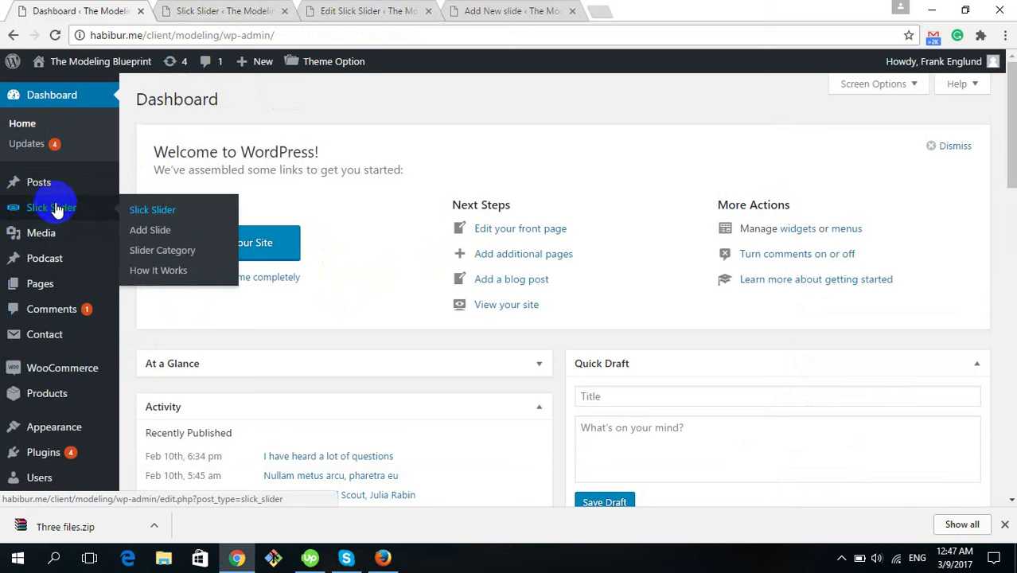
{"action": "left_click", "coordinate": [57, 210]}
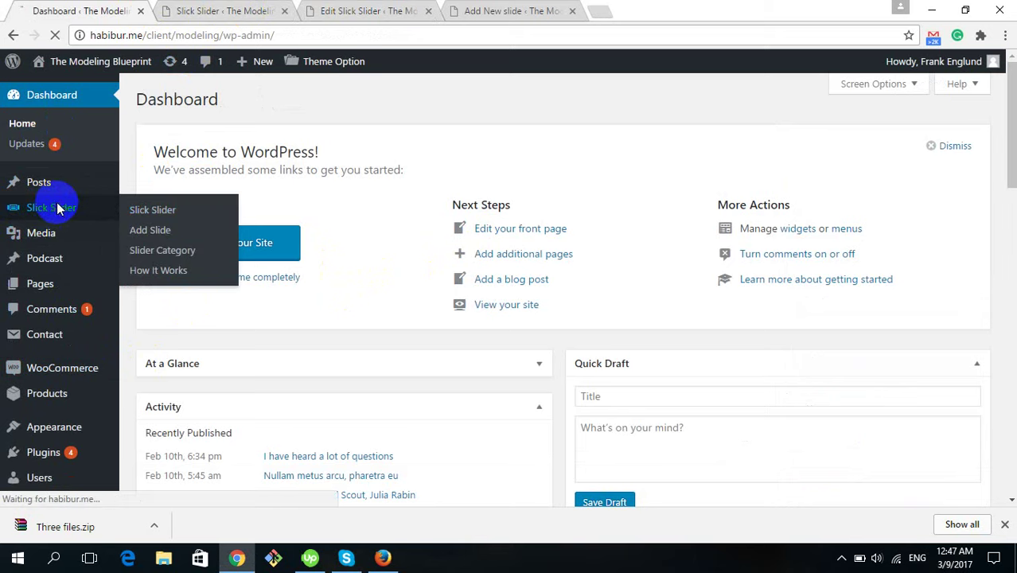
{"action": "left_click", "coordinate": [211, 10]}
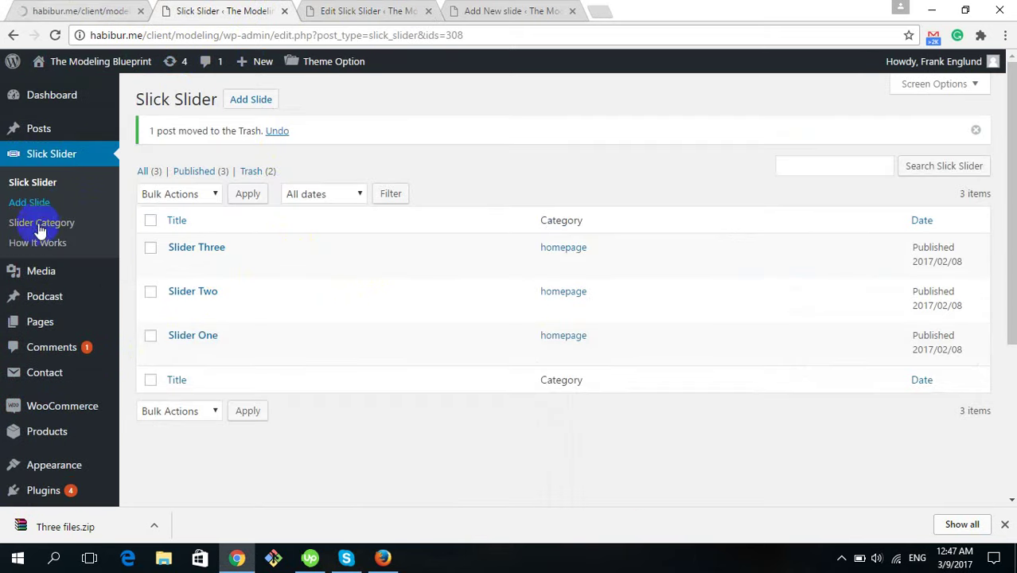
{"action": "left_click", "coordinate": [103, 8]}
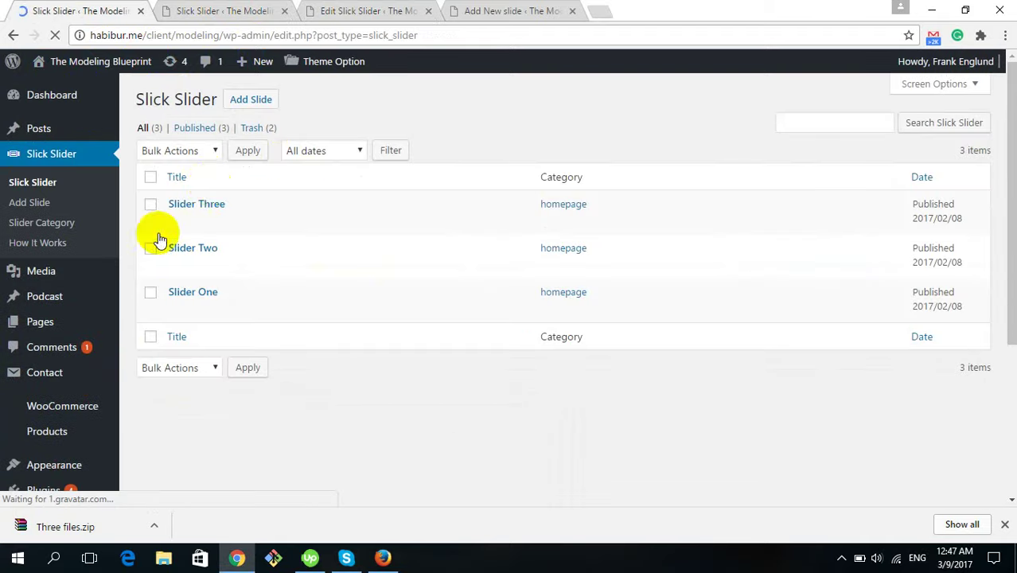
{"action": "left_click", "coordinate": [239, 8]}
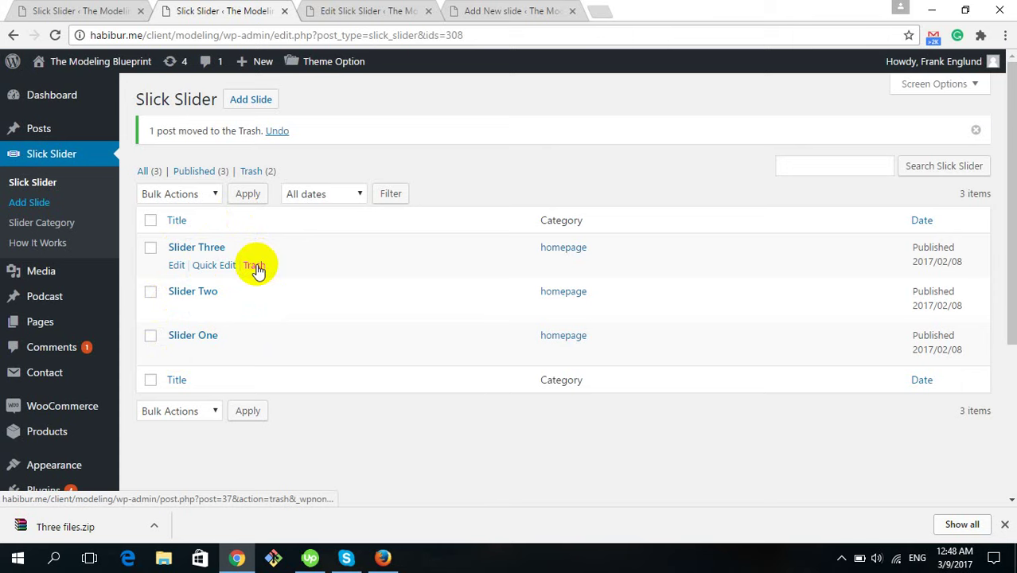
Open Slider Three's edit page and look over its title and fields
{"action": "left_click", "coordinate": [178, 267]}
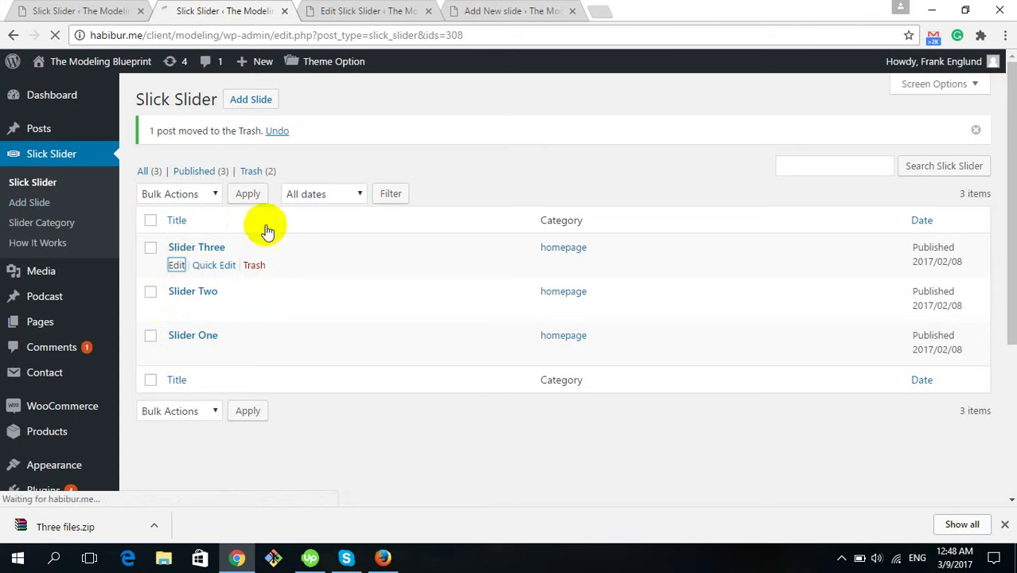
{"action": "left_click", "coordinate": [341, 11]}
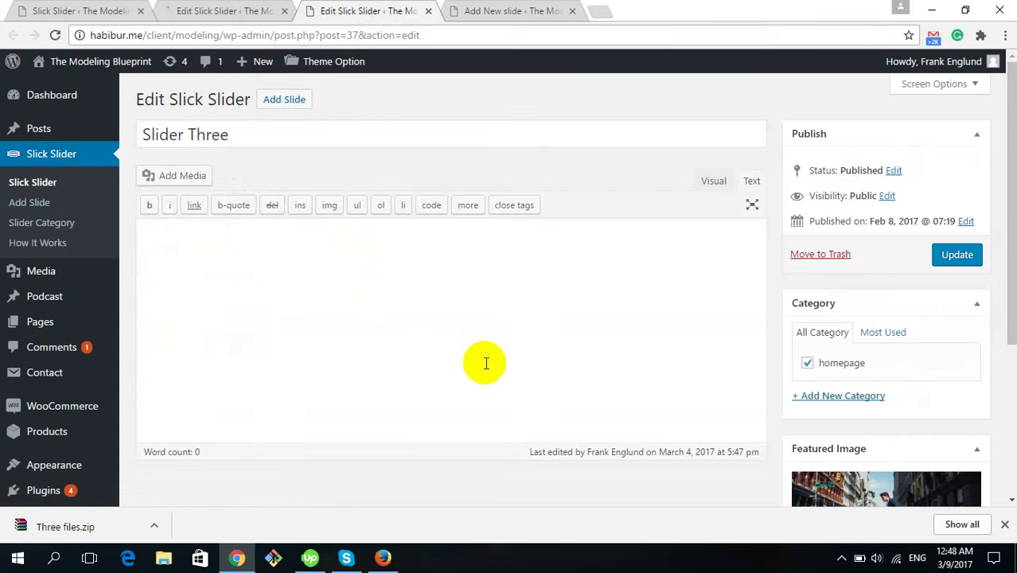
{"action": "scroll", "coordinate": [613, 367], "scroll_direction": "down", "scroll_amount": 2}
{"action": "scroll", "coordinate": [874, 408], "scroll_direction": "down", "scroll_amount": 2}
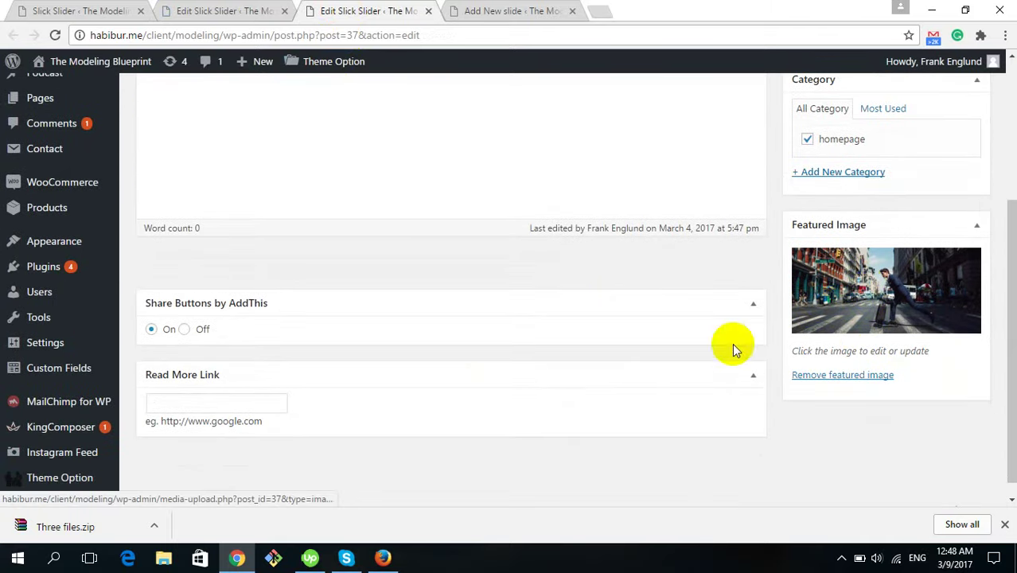
{"action": "scroll", "coordinate": [674, 358], "scroll_direction": "up", "scroll_amount": 3}
{"action": "left_click_drag", "start_coordinate": [228, 134], "coordinate": [143, 134]}
{"action": "left_click", "coordinate": [523, 105]}
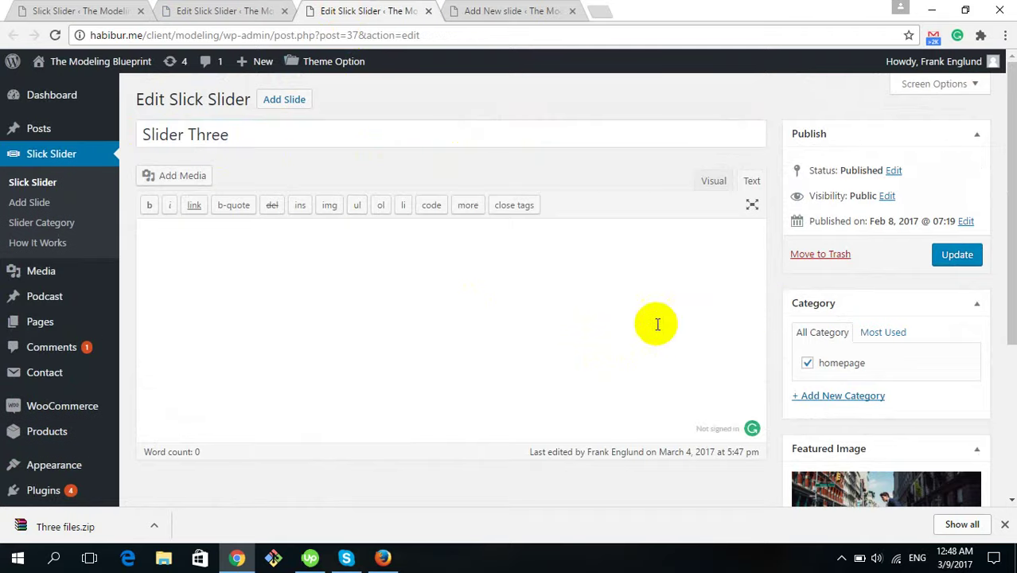
{"action": "scroll", "coordinate": [704, 322], "scroll_direction": "down", "scroll_amount": 1}
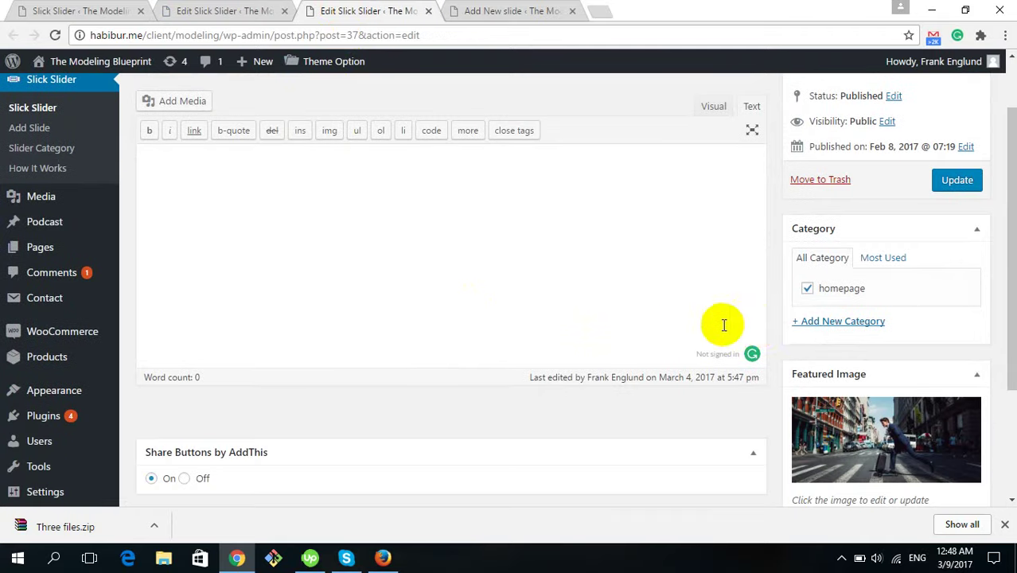
Keep Slider Three in the homepage category, review its street-crossing featured image, and start a new slide
{"action": "left_click", "coordinate": [807, 289]}
{"action": "scroll", "coordinate": [827, 346], "scroll_direction": "up", "scroll_amount": 1}
{"action": "scroll", "coordinate": [764, 351], "scroll_direction": "down", "scroll_amount": 2}
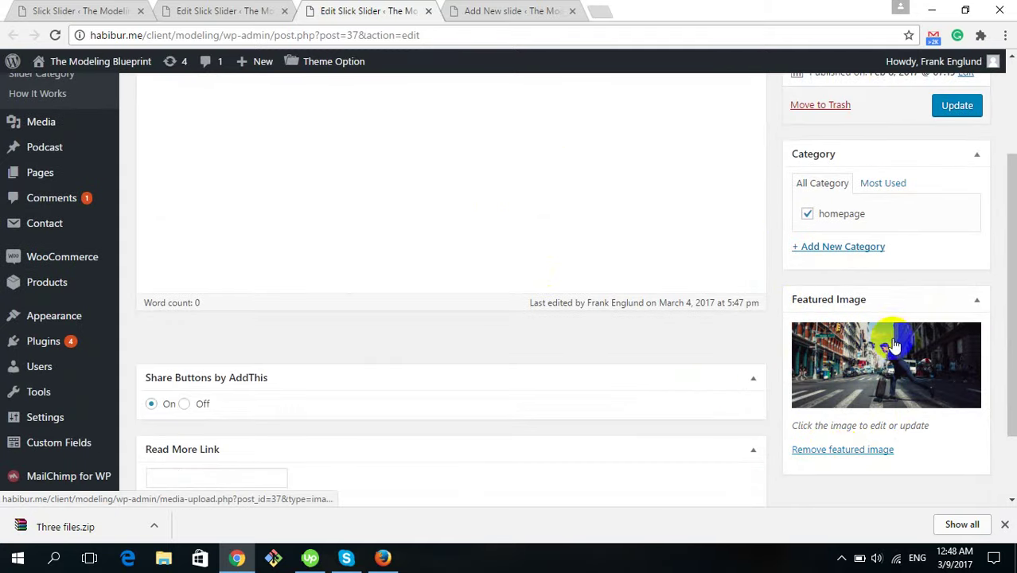
{"action": "scroll", "coordinate": [641, 346], "scroll_direction": "up", "scroll_amount": 2}
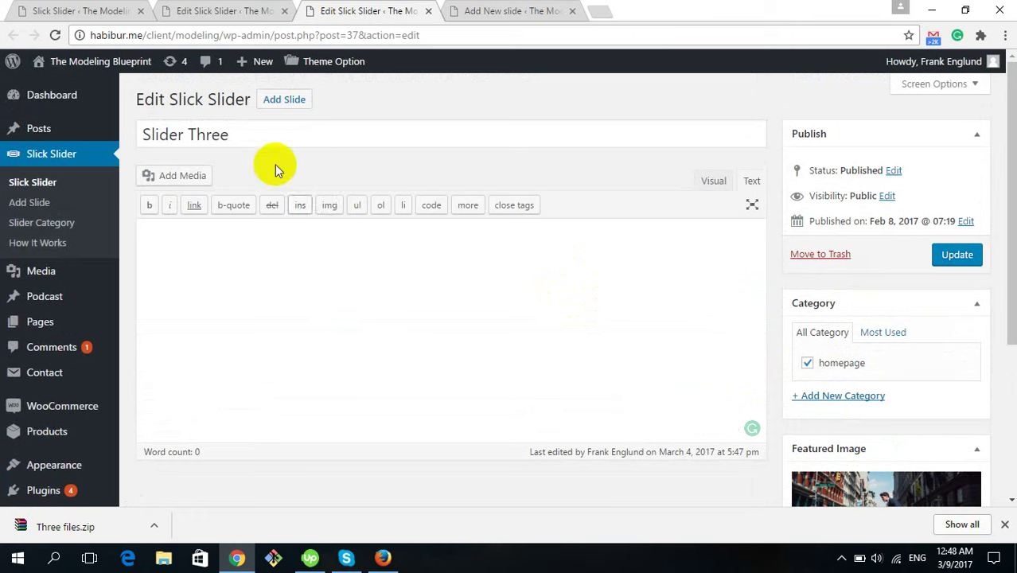
{"action": "left_click", "coordinate": [280, 100]}
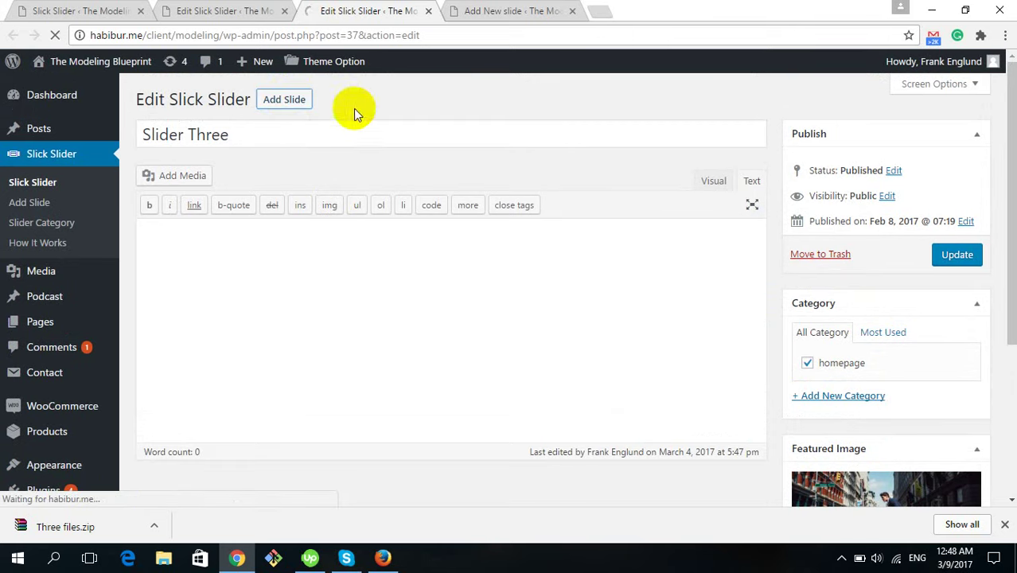
Enter 'Test slider' as the new slide's title and launch its featured image picker
{"action": "left_click", "coordinate": [518, 11]}
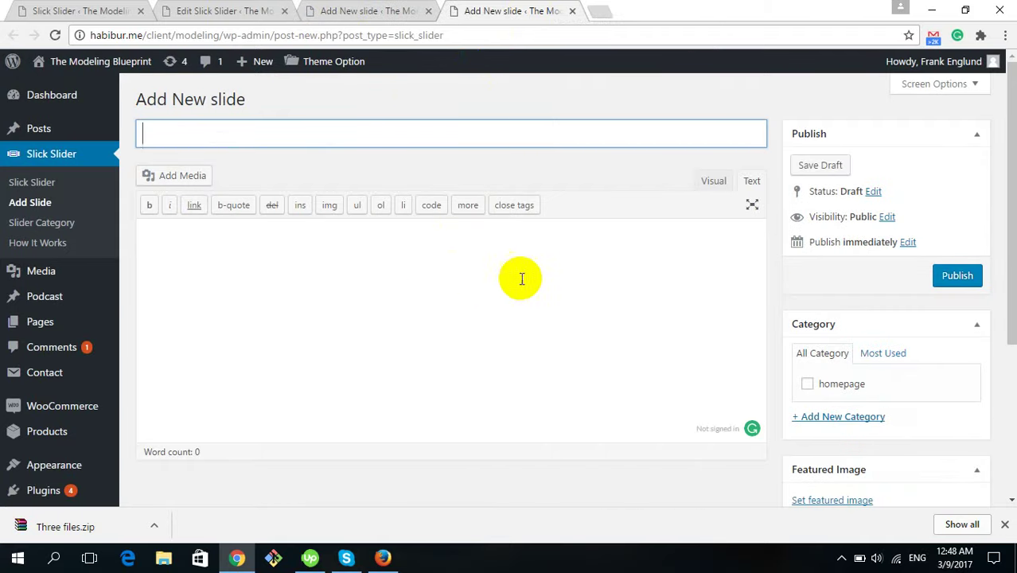
{"action": "scroll", "coordinate": [681, 344], "scroll_direction": "down", "scroll_amount": 3}
{"action": "scroll", "coordinate": [557, 350], "scroll_direction": "up", "scroll_amount": 3}
{"action": "left_click", "coordinate": [351, 137]}
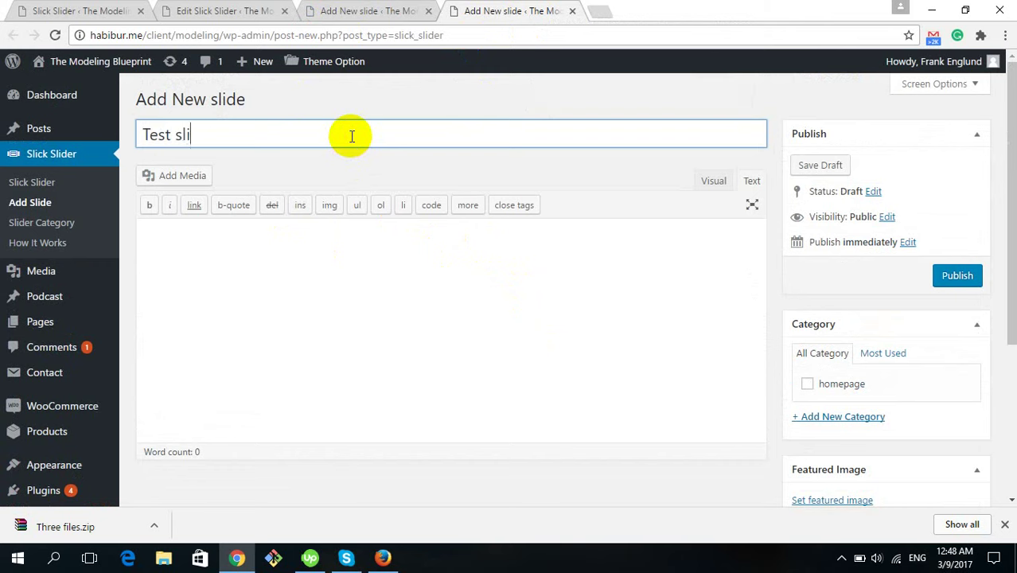
{"action": "type", "text": "Test slider"}
{"action": "scroll", "coordinate": [806, 306], "scroll_direction": "down", "scroll_amount": 3}
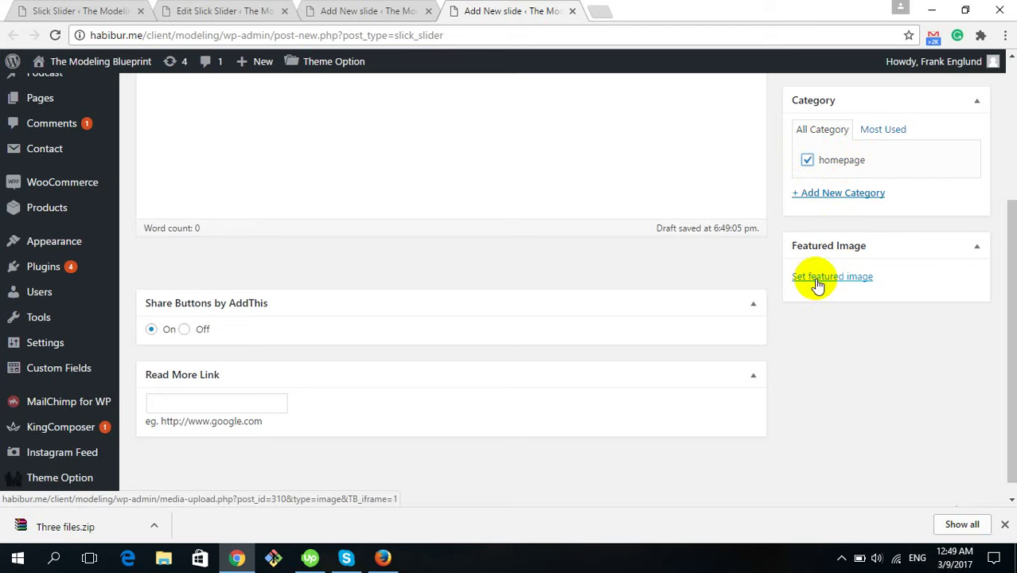
{"action": "left_click", "coordinate": [817, 279]}
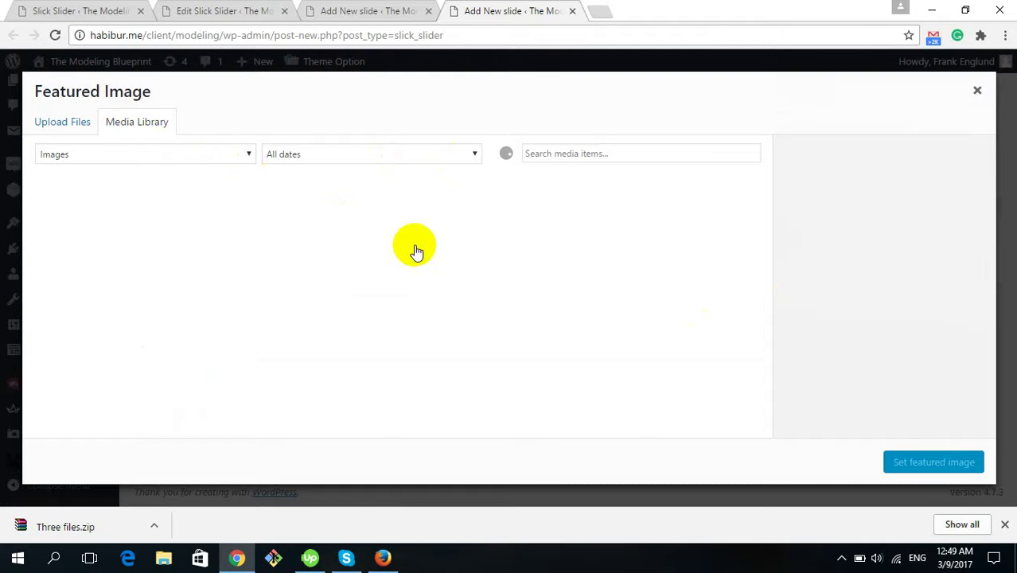
Switch the Featured Image dialog to Upload Files, browse the Desktop, and cancel the file browser
{"action": "scroll", "coordinate": [553, 340], "scroll_direction": "down", "scroll_amount": 1}
{"action": "scroll", "coordinate": [469, 346], "scroll_direction": "down", "scroll_amount": 1}
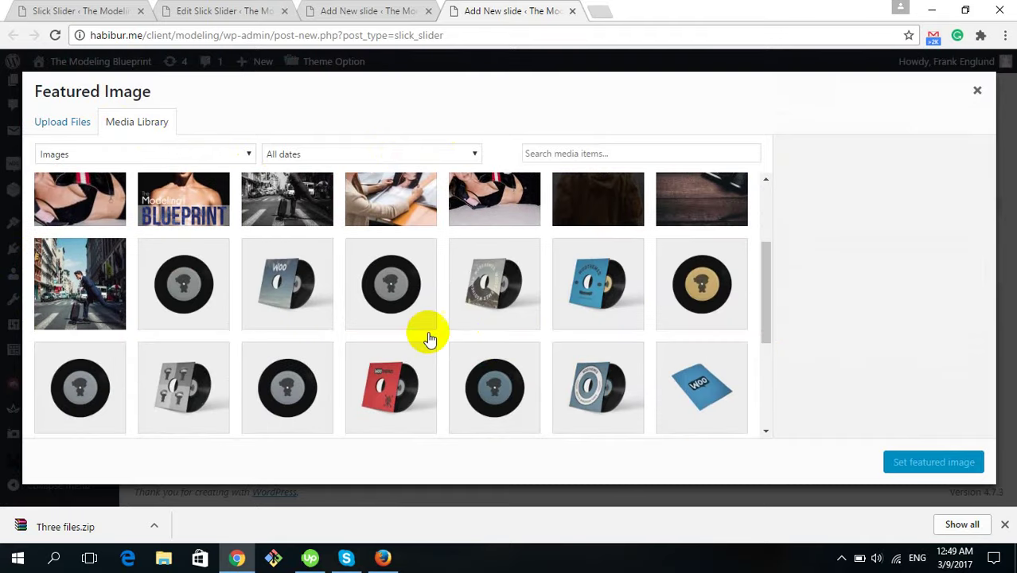
{"action": "scroll", "coordinate": [420, 330], "scroll_direction": "up", "scroll_amount": 2}
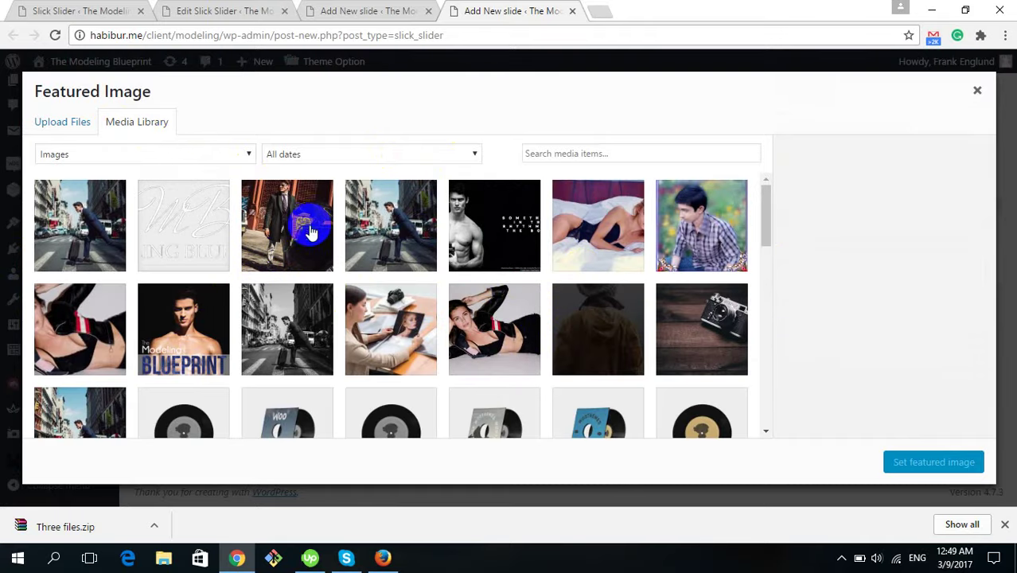
{"action": "left_click", "coordinate": [51, 126]}
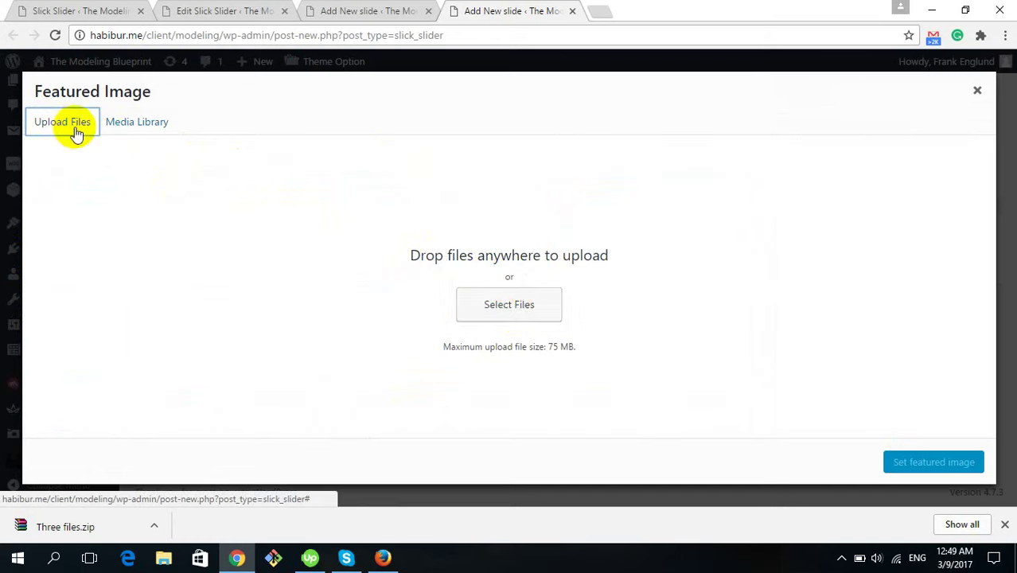
{"action": "left_click", "coordinate": [503, 307]}
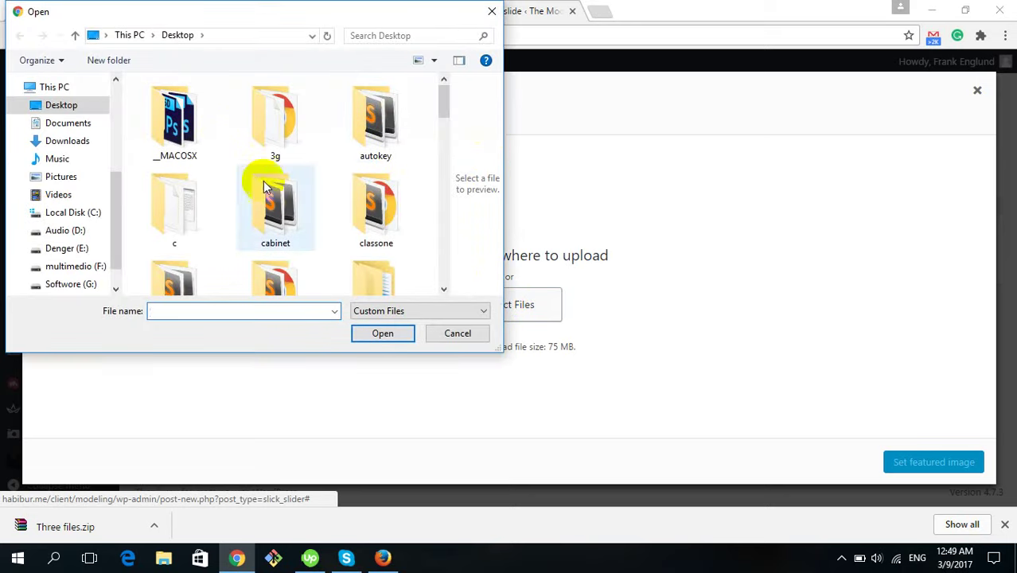
{"action": "left_click_drag", "start_coordinate": [443, 103], "coordinate": [444, 248]}
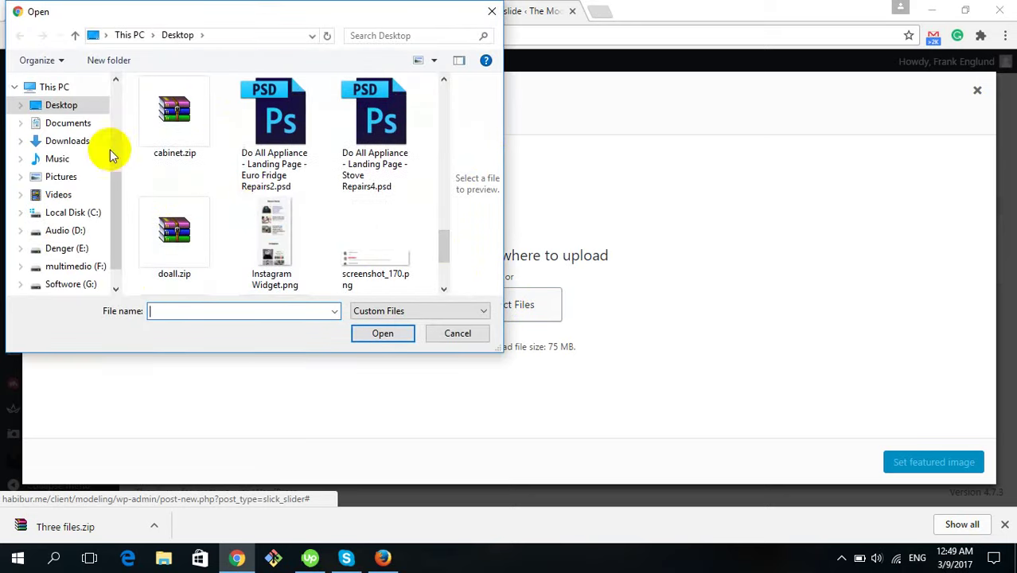
{"action": "scroll", "coordinate": [333, 189], "scroll_direction": "up", "scroll_amount": 5}
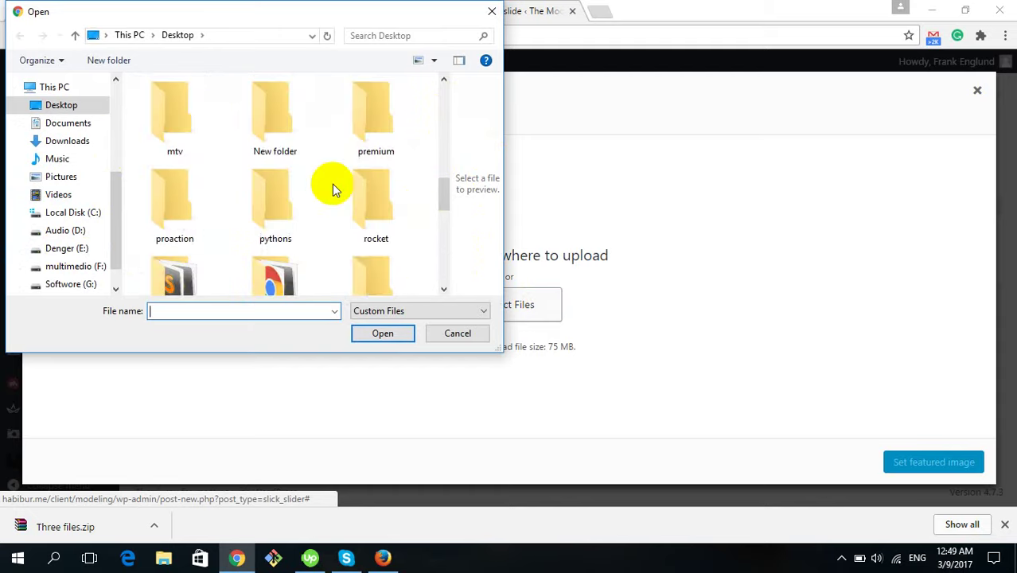
{"action": "left_click", "coordinate": [456, 335]}
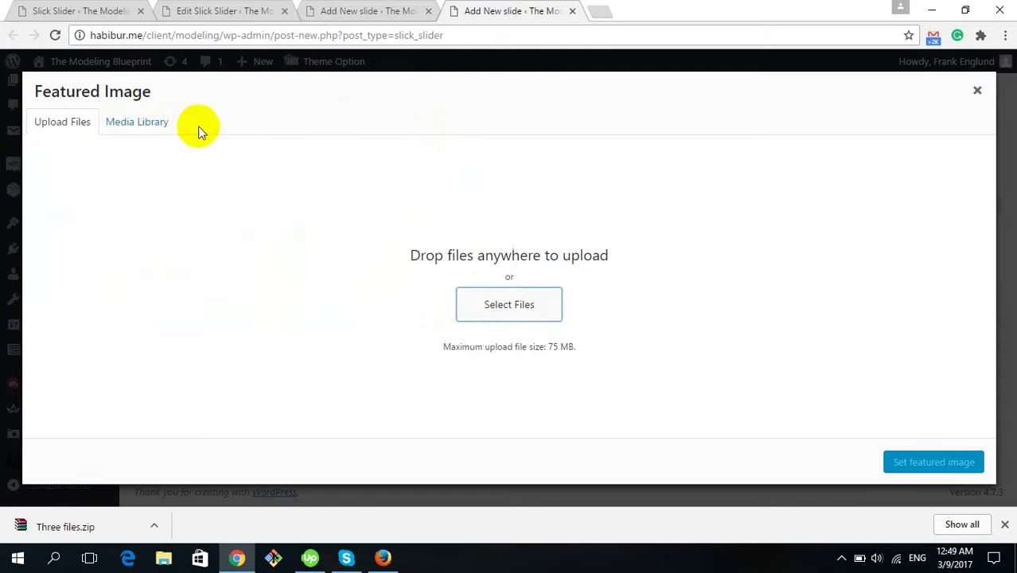
Back in the Media Library, pick STR6916.jpg and set it as the featured image
{"action": "left_click", "coordinate": [139, 126]}
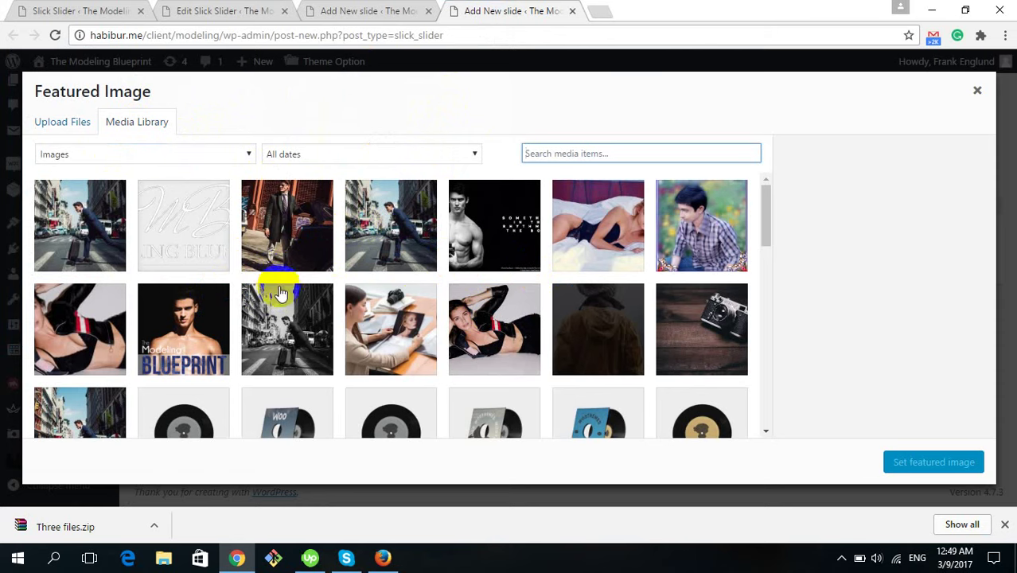
{"action": "left_click", "coordinate": [280, 224]}
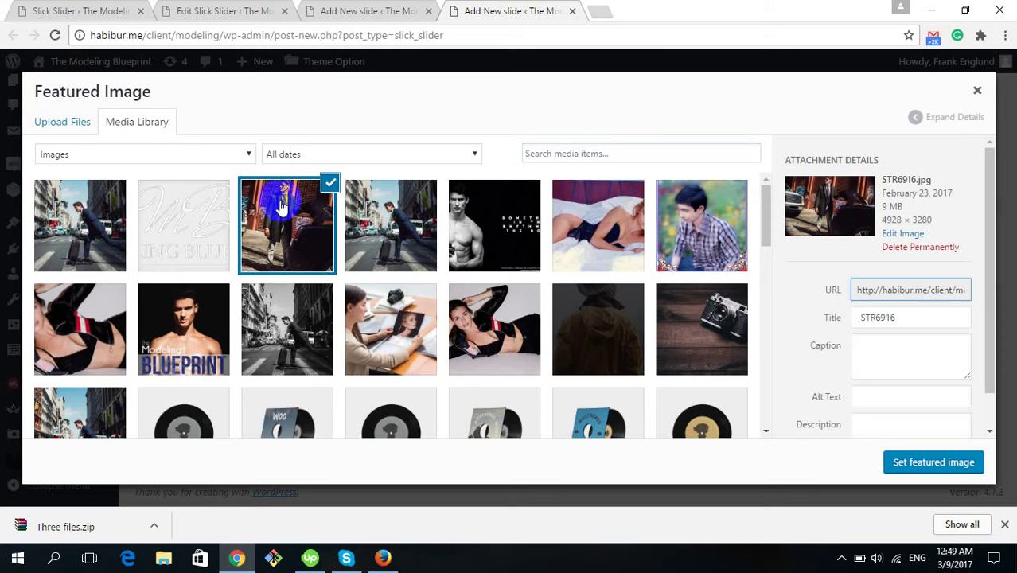
{"action": "left_click", "coordinate": [899, 460]}
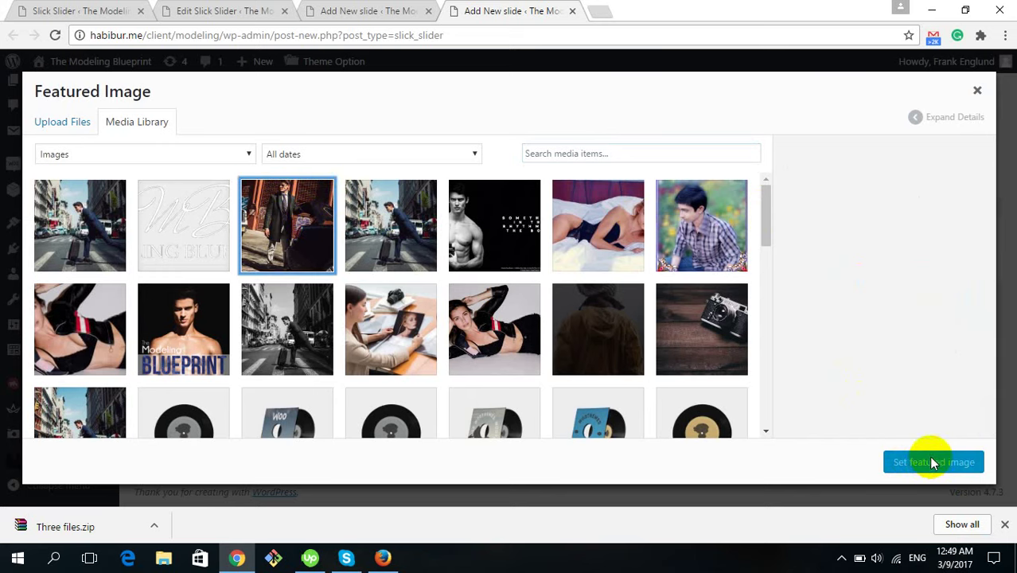
{"action": "left_click", "coordinate": [287, 213]}
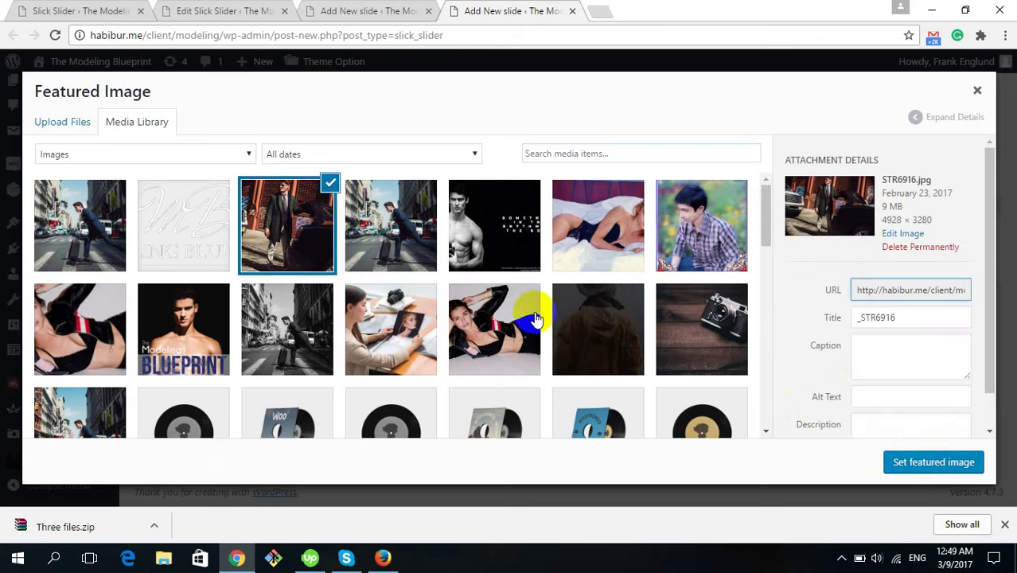
{"action": "left_click", "coordinate": [927, 470]}
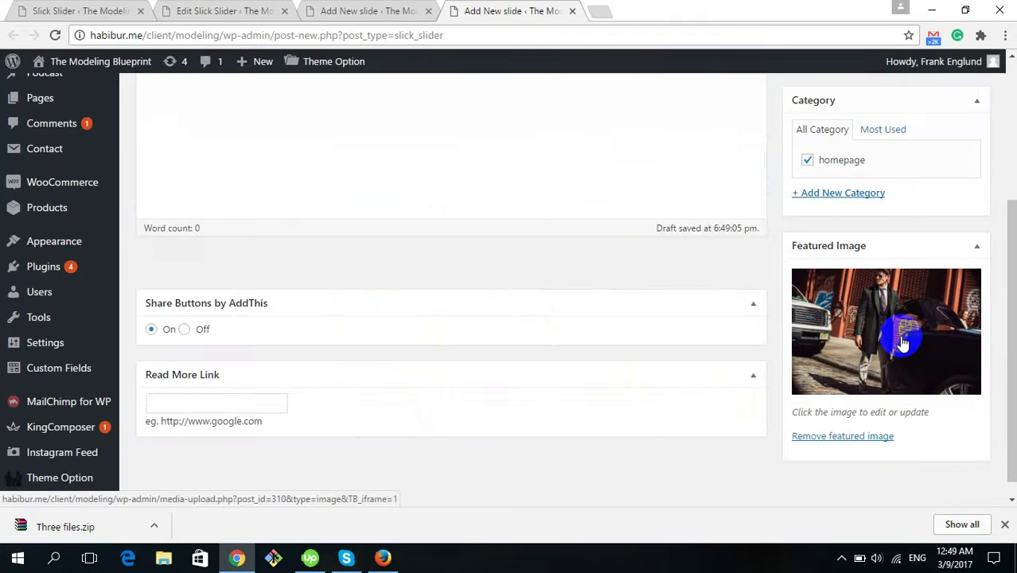
Scroll to the top of the editor and publish the Test slider slide
{"action": "scroll", "coordinate": [960, 350], "scroll_direction": "up", "scroll_amount": 3}
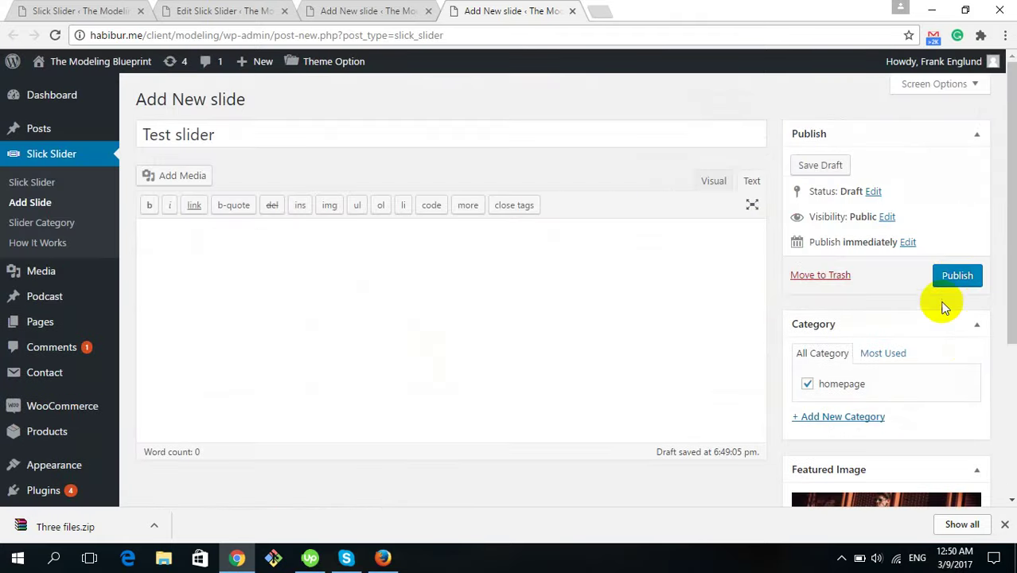
{"action": "left_click", "coordinate": [953, 277]}
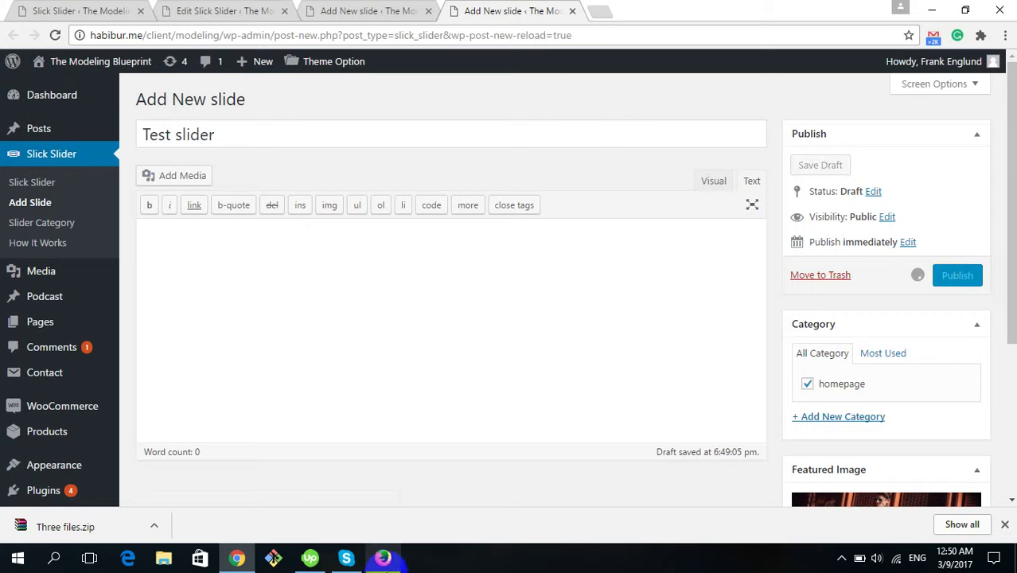
On the live homepage, advance the hero slider through its slides with the next arrow
{"action": "left_click", "coordinate": [383, 559]}
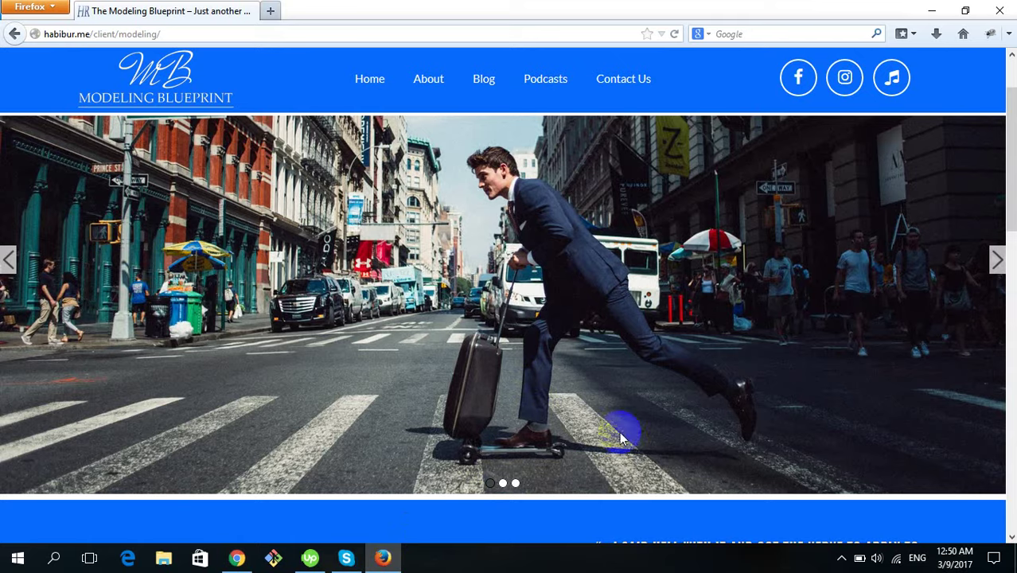
{"action": "left_click", "coordinate": [997, 259]}
{"action": "left_click", "coordinate": [997, 262]}
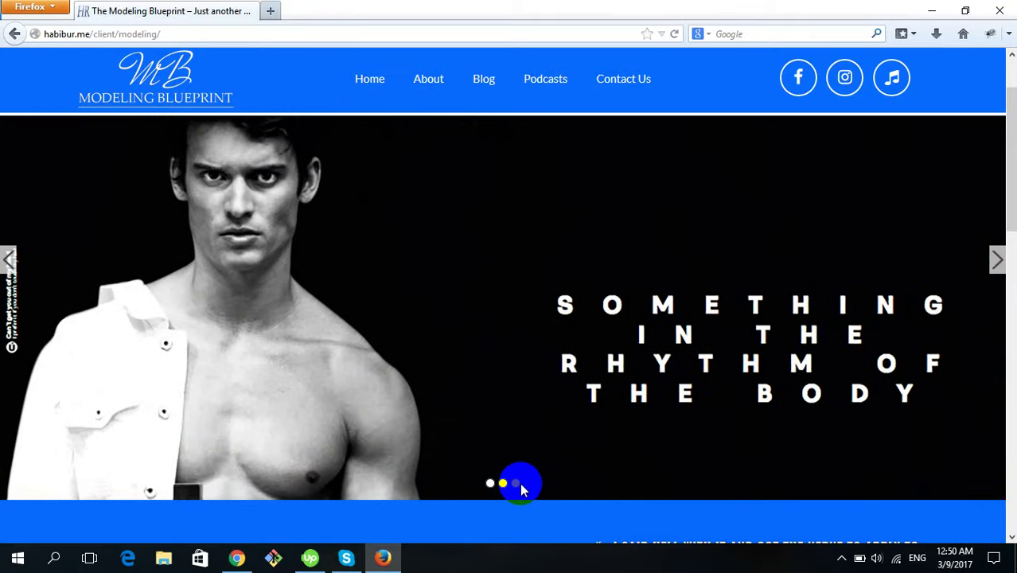
{"action": "left_click", "coordinate": [995, 256]}
{"action": "key", "text": "alt+Tab"}
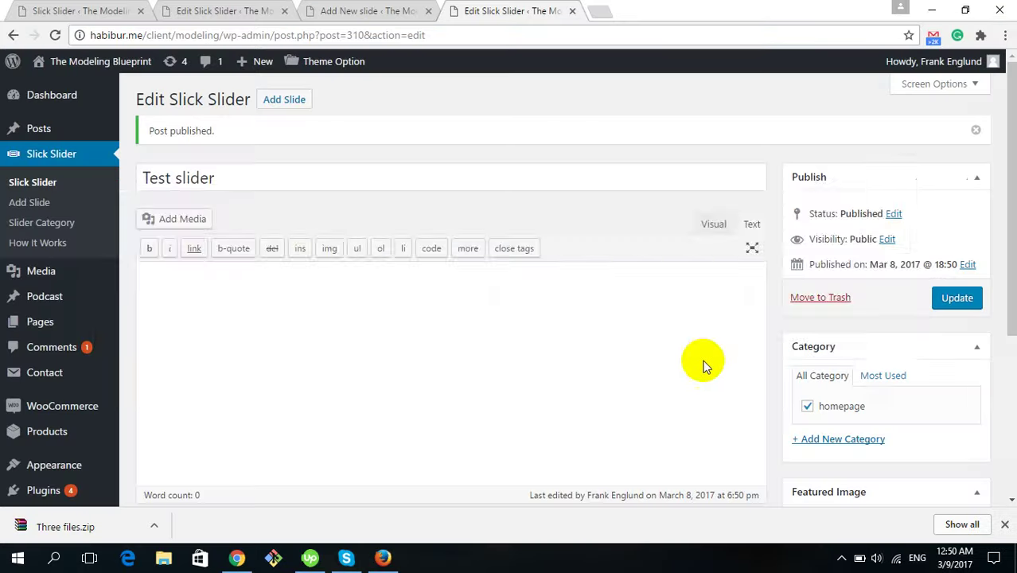
{"action": "key", "text": "alt+Tab"}
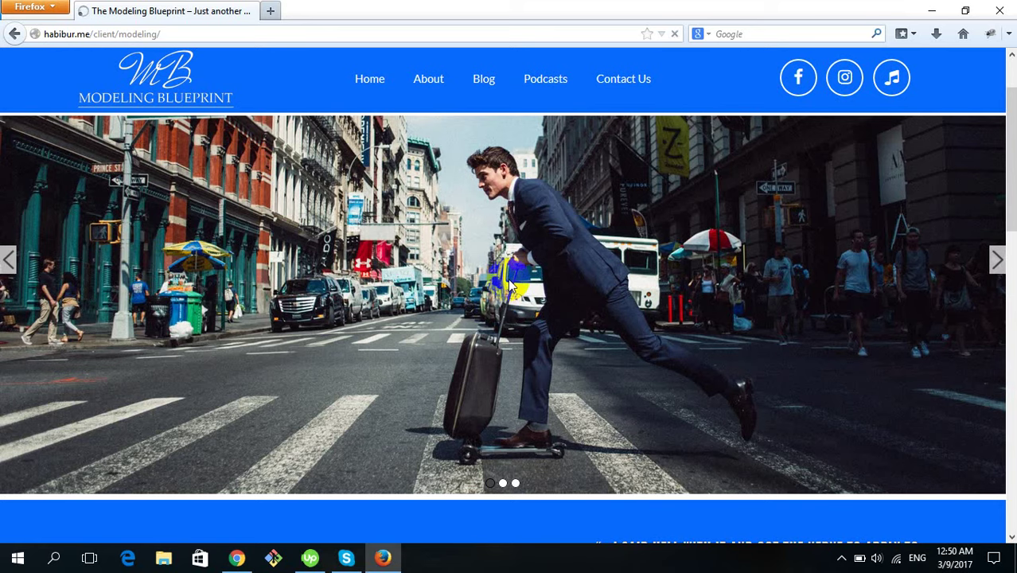
Reload the homepage with F5 so the Test slider photo joins the four-slide hero slider
{"action": "key", "text": "F5"}
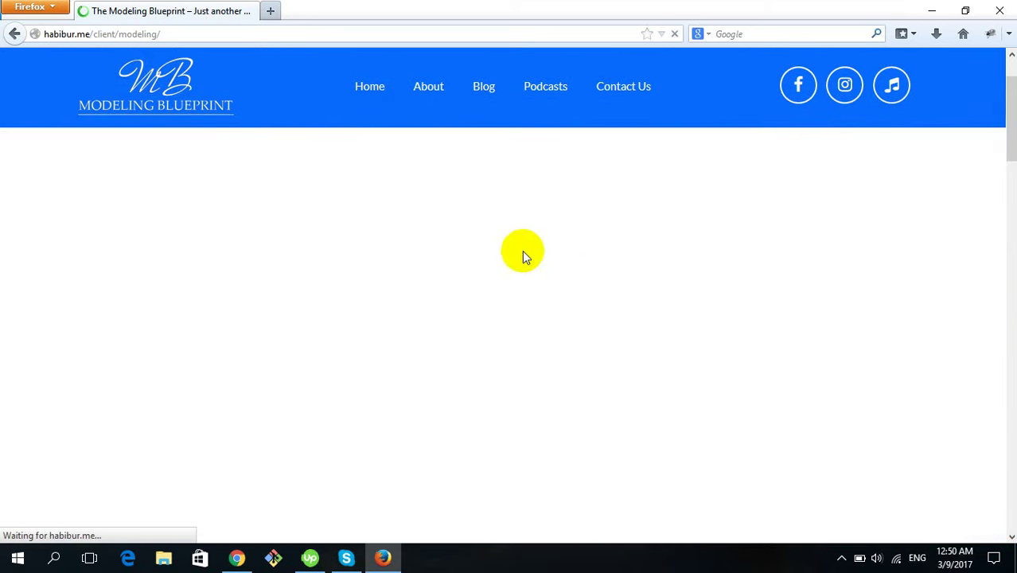
{"action": "key", "text": "alt+Tab"}
{"action": "scroll", "coordinate": [841, 422], "scroll_direction": "down", "scroll_amount": 1}
{"action": "scroll", "coordinate": [841, 422], "scroll_direction": "down", "scroll_amount": 3}
{"action": "key", "text": "alt+Tab"}
{"action": "scroll", "coordinate": [585, 347], "scroll_direction": "down", "scroll_amount": 1}
{"action": "scroll", "coordinate": [465, 244], "scroll_direction": "up", "scroll_amount": 3}
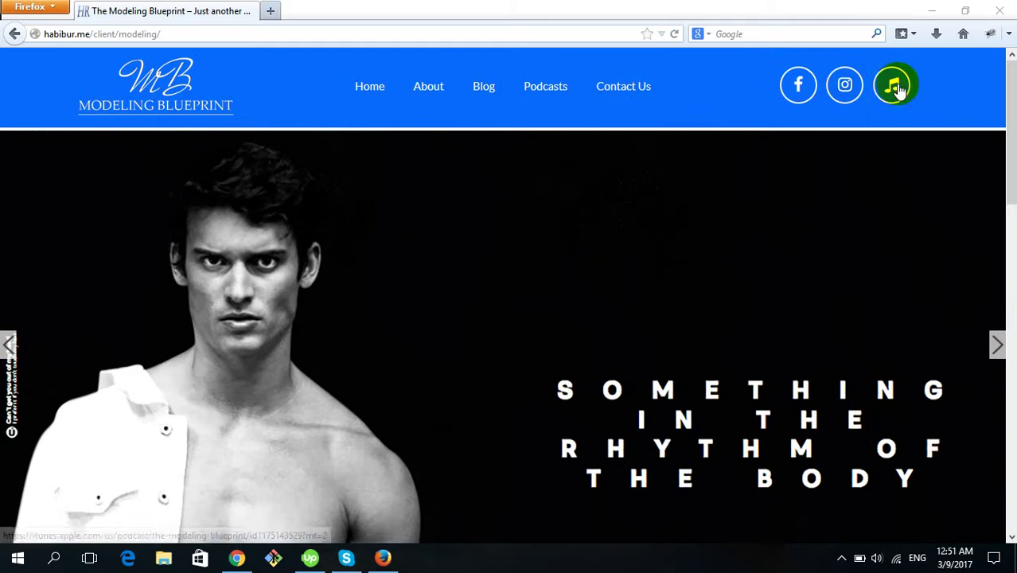
Highlight the newsletter signup heading, subscribe line and testimonial quote on the live homepage
{"action": "scroll", "coordinate": [685, 342], "scroll_direction": "down", "scroll_amount": 4}
{"action": "left_click_drag", "start_coordinate": [112, 296], "coordinate": [430, 336]}
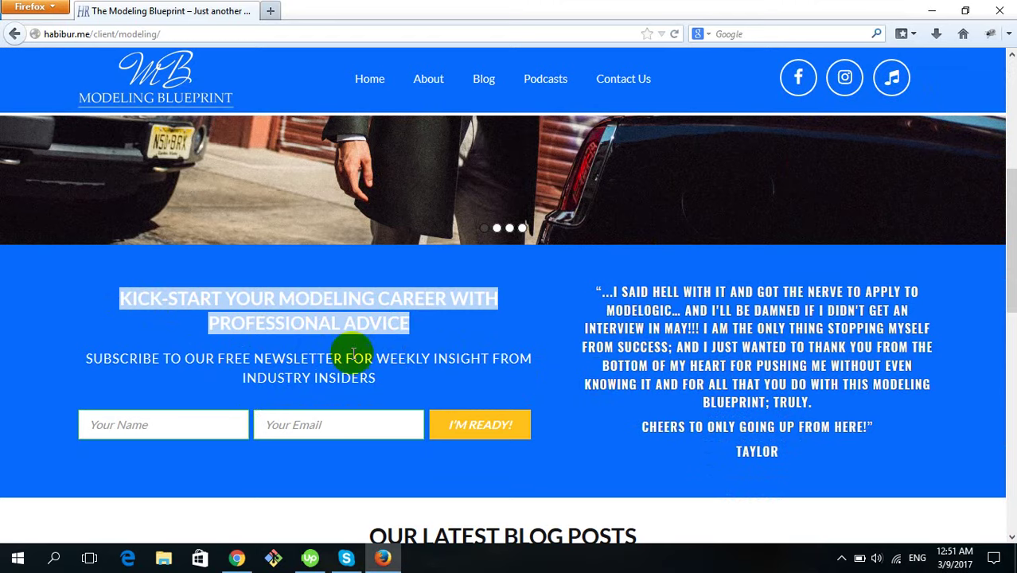
{"action": "left_click_drag", "start_coordinate": [79, 360], "coordinate": [408, 375]}
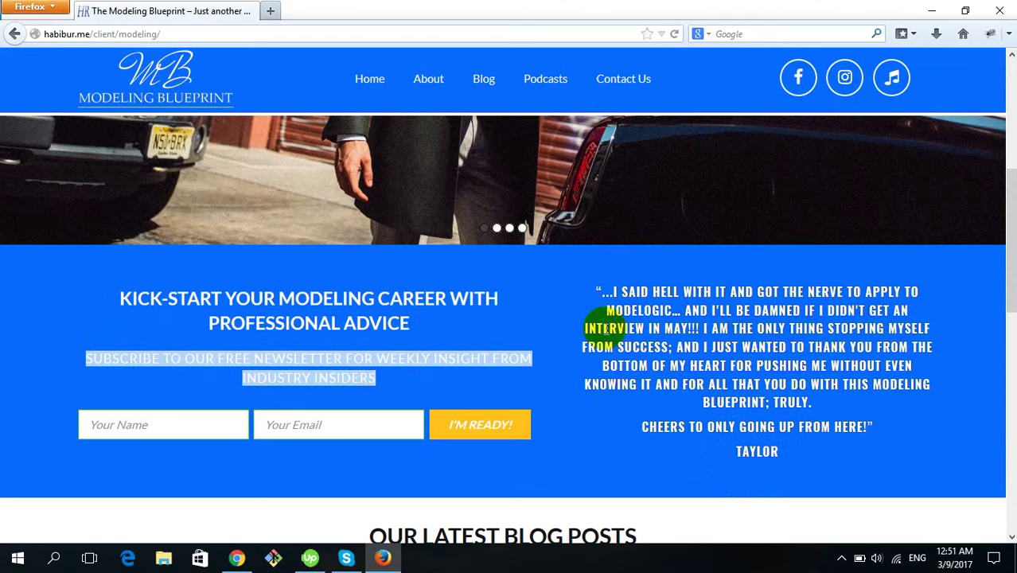
{"action": "left_click_drag", "start_coordinate": [597, 291], "coordinate": [852, 444]}
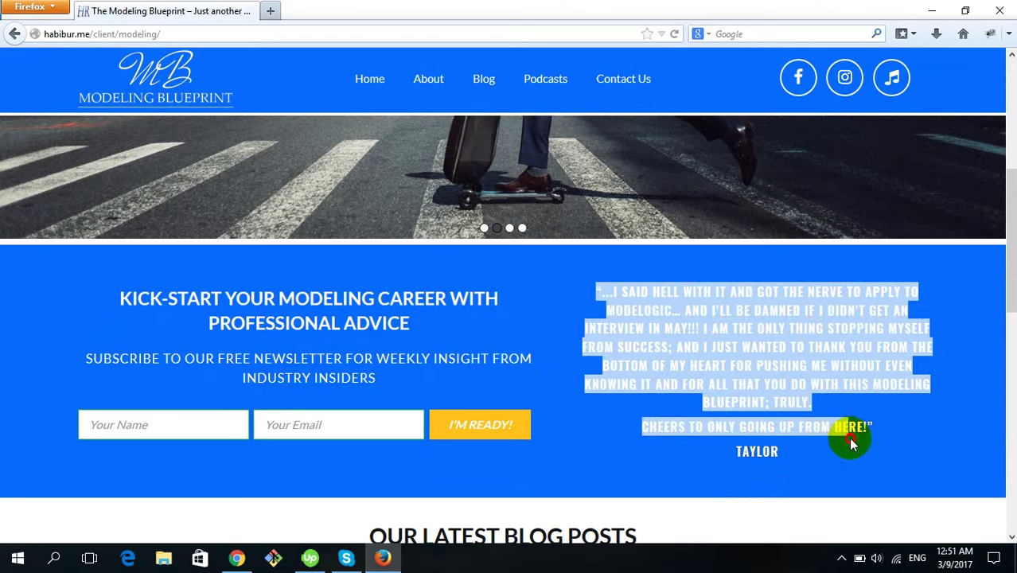
Highlight the OUR LATEST BLOG POSTS heading and subtitle, then switch back to the WordPress admin
{"action": "scroll", "coordinate": [738, 393], "scroll_direction": "down", "scroll_amount": 3}
{"action": "left_click_drag", "start_coordinate": [316, 284], "coordinate": [657, 284]}
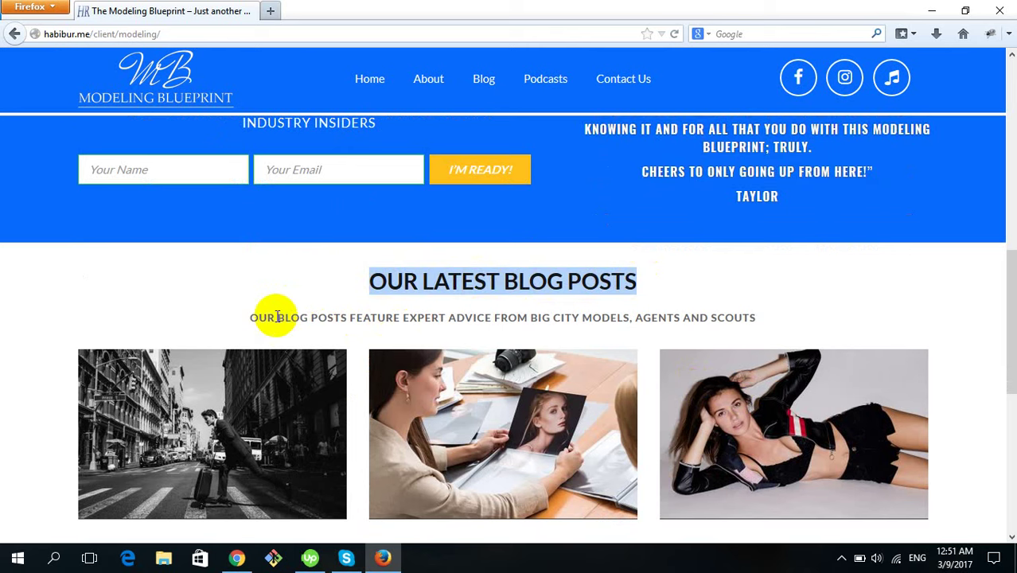
{"action": "left_click_drag", "start_coordinate": [239, 320], "coordinate": [756, 327]}
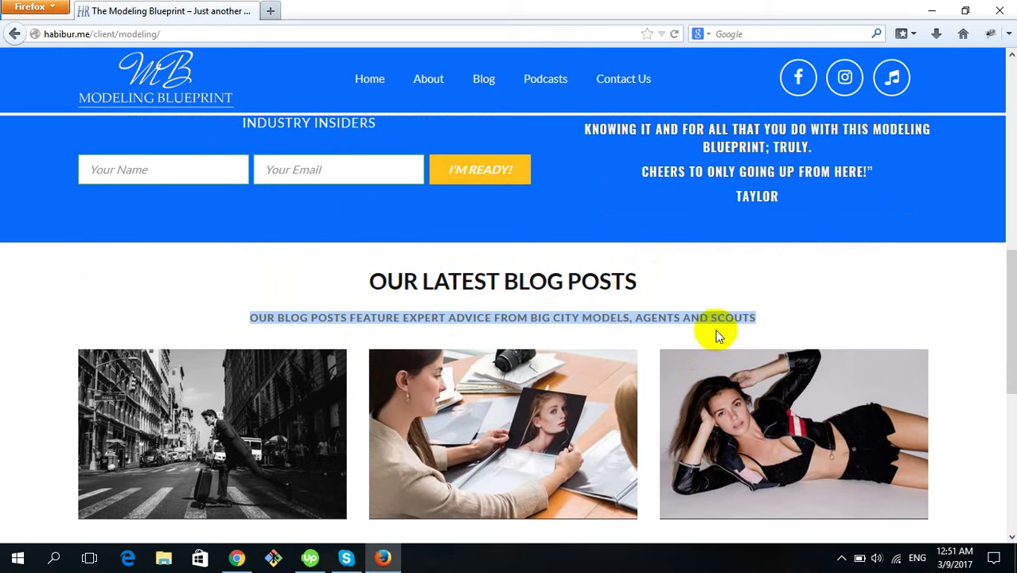
{"action": "left_click", "coordinate": [465, 311]}
{"action": "scroll", "coordinate": [602, 332], "scroll_direction": "down", "scroll_amount": 5}
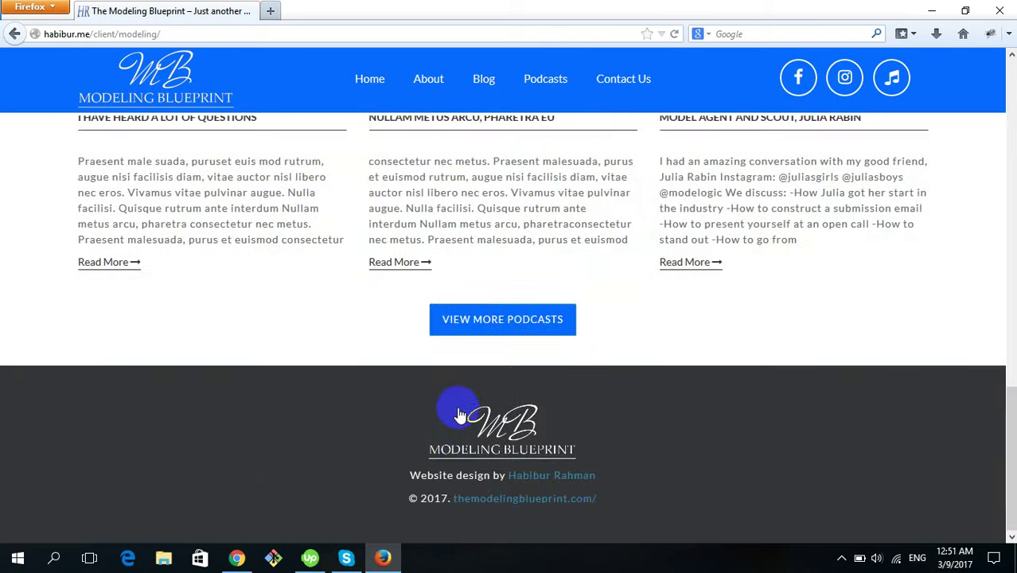
{"action": "scroll", "coordinate": [636, 398], "scroll_direction": "up", "scroll_amount": 15}
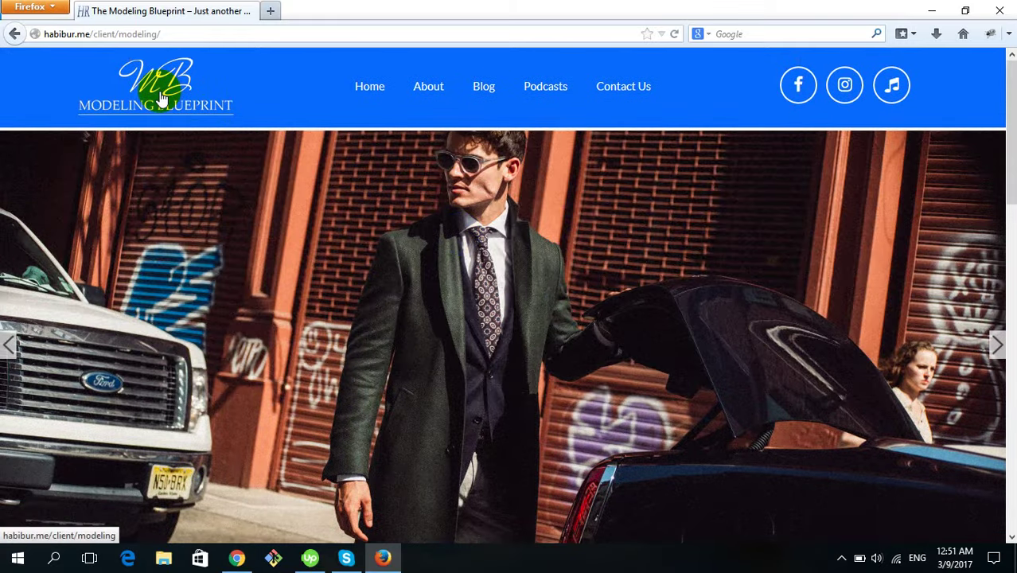
{"action": "key", "text": "alt+Tab"}
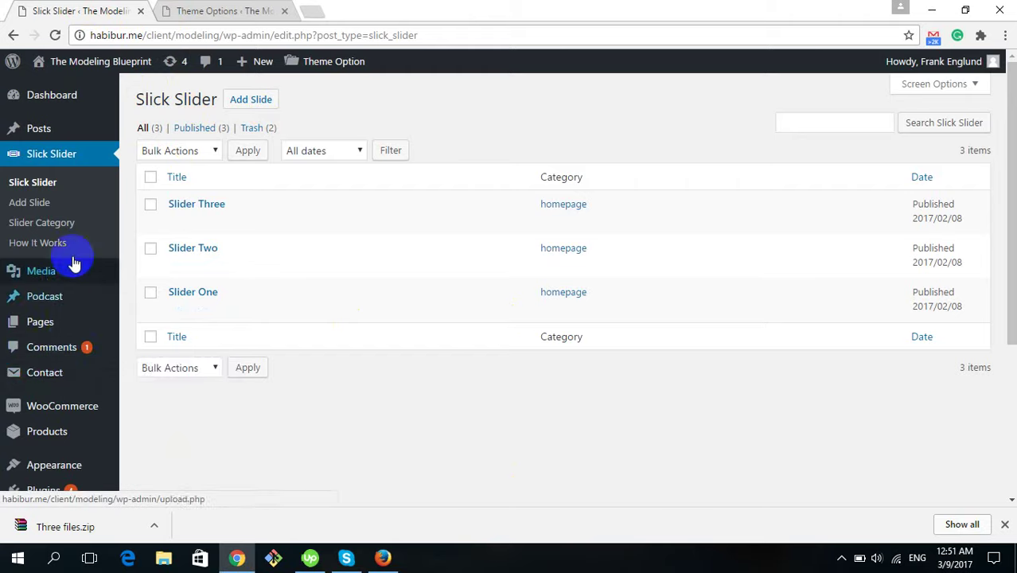
Go to Theme Options and expand Header Option to show logo.png in the Header Logo Uploader
{"action": "scroll", "coordinate": [73, 287], "scroll_direction": "down", "scroll_amount": 2}
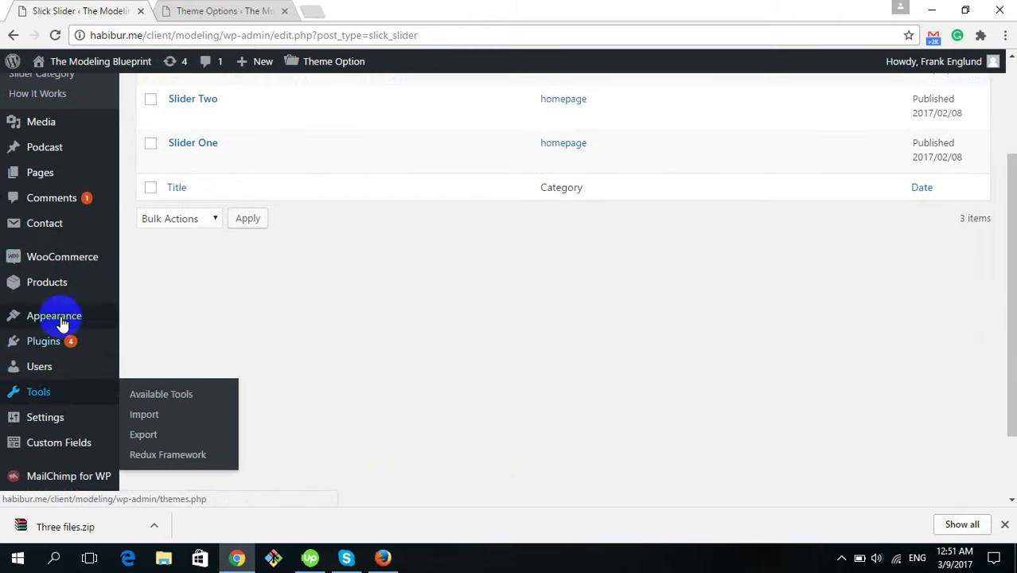
{"action": "scroll", "coordinate": [60, 388], "scroll_direction": "down", "scroll_amount": 2}
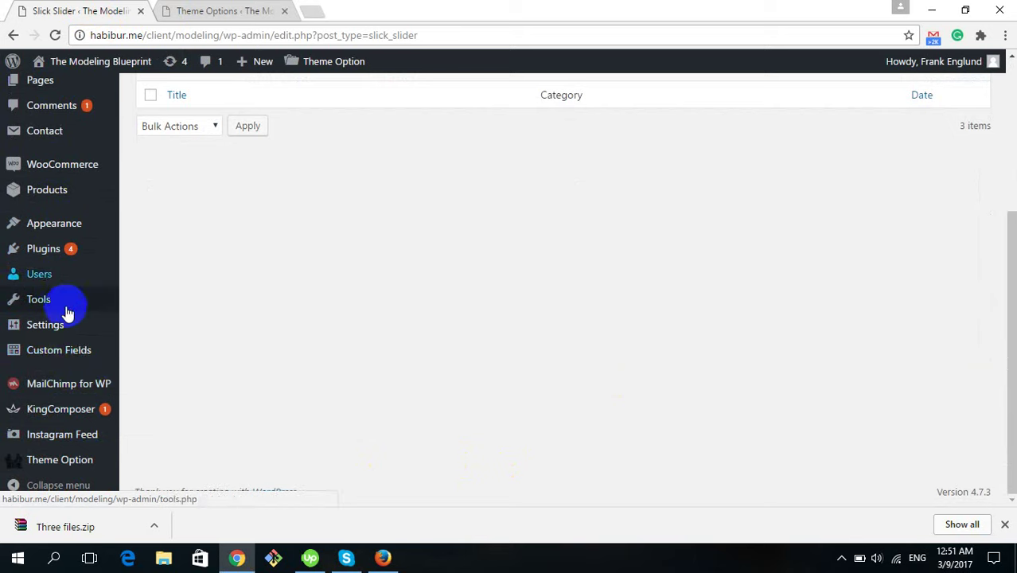
{"action": "mouse_move", "coordinate": [62, 465]}
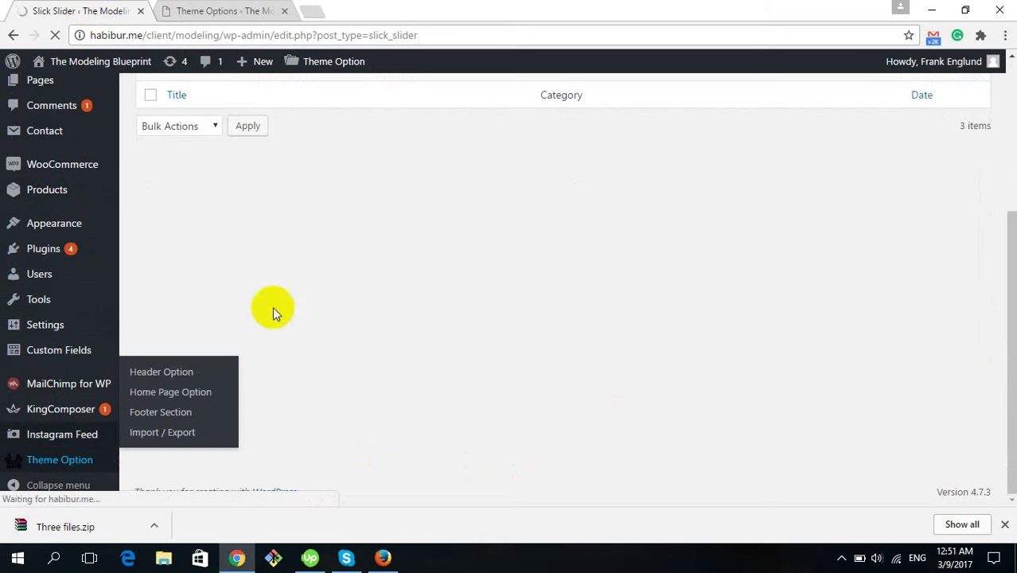
{"action": "left_click", "coordinate": [215, 10]}
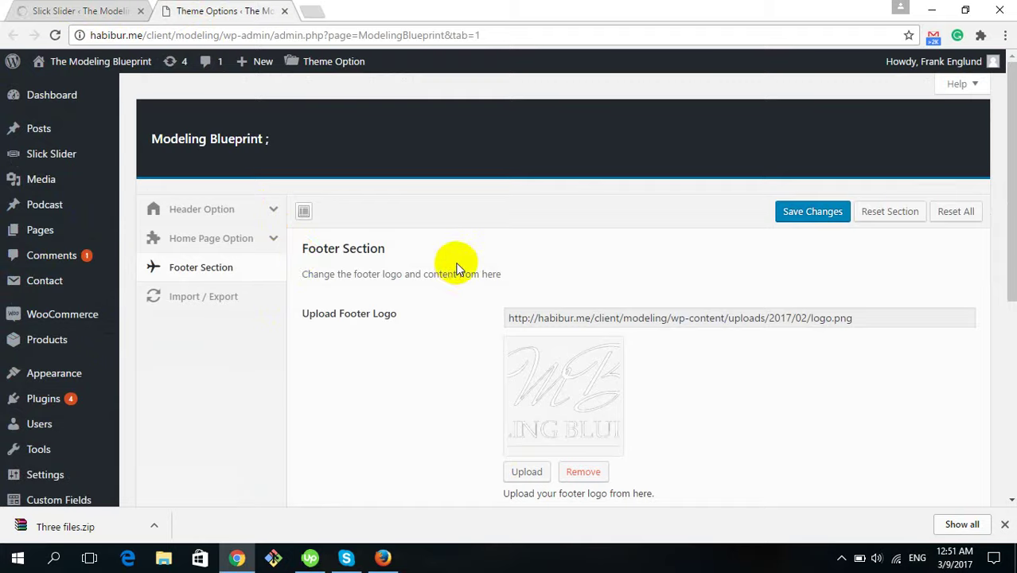
{"action": "scroll", "coordinate": [459, 292], "scroll_direction": "down", "scroll_amount": 3}
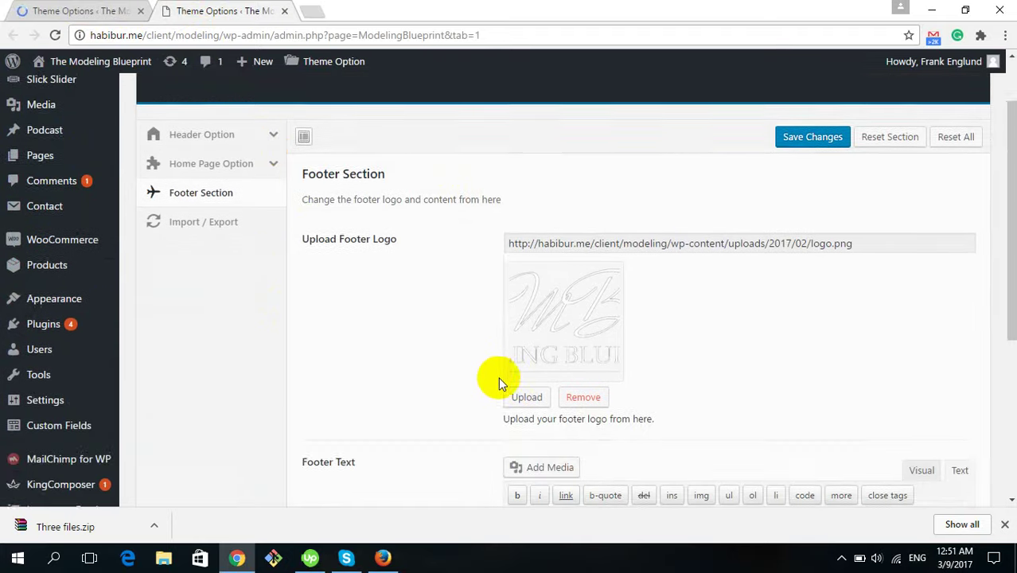
{"action": "scroll", "coordinate": [323, 303], "scroll_direction": "up", "scroll_amount": 3}
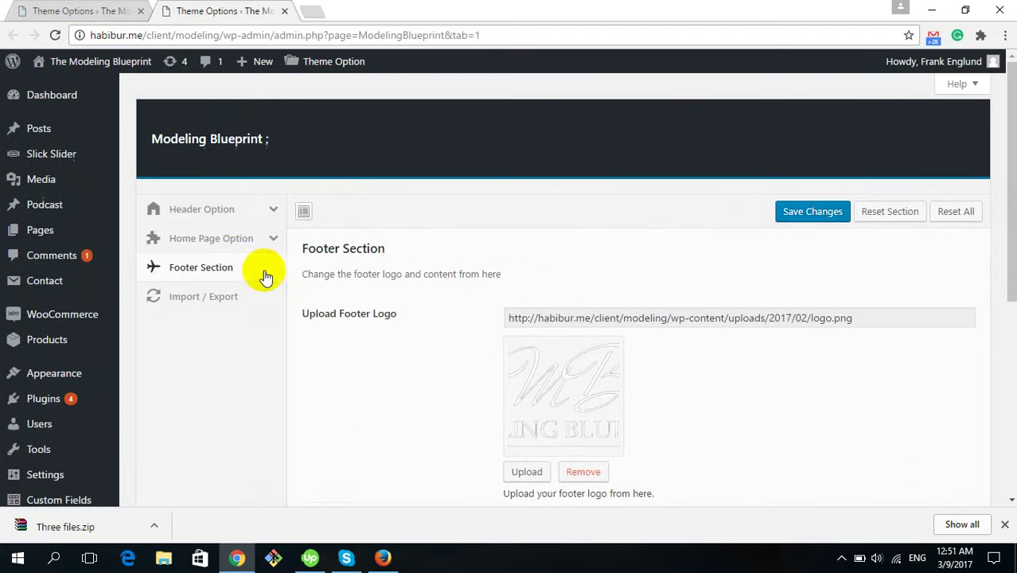
{"action": "left_click", "coordinate": [195, 213]}
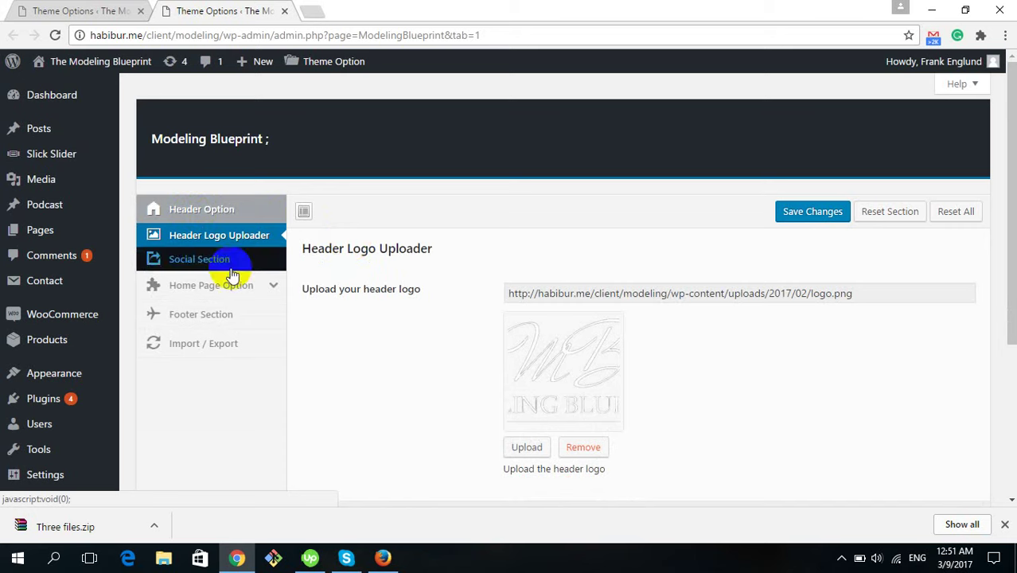
{"action": "left_click", "coordinate": [221, 242]}
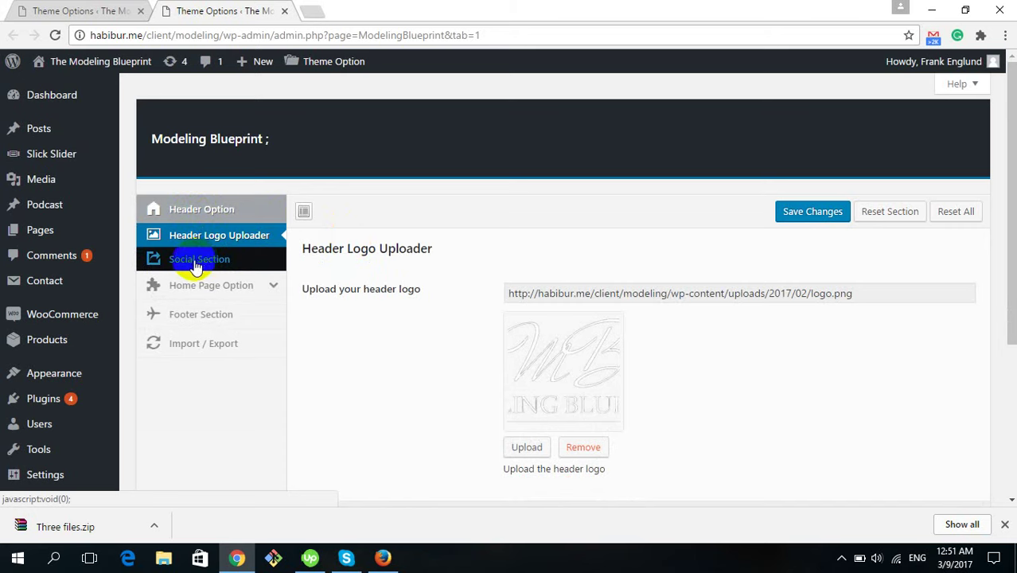
{"action": "key", "text": "alt+Tab"}
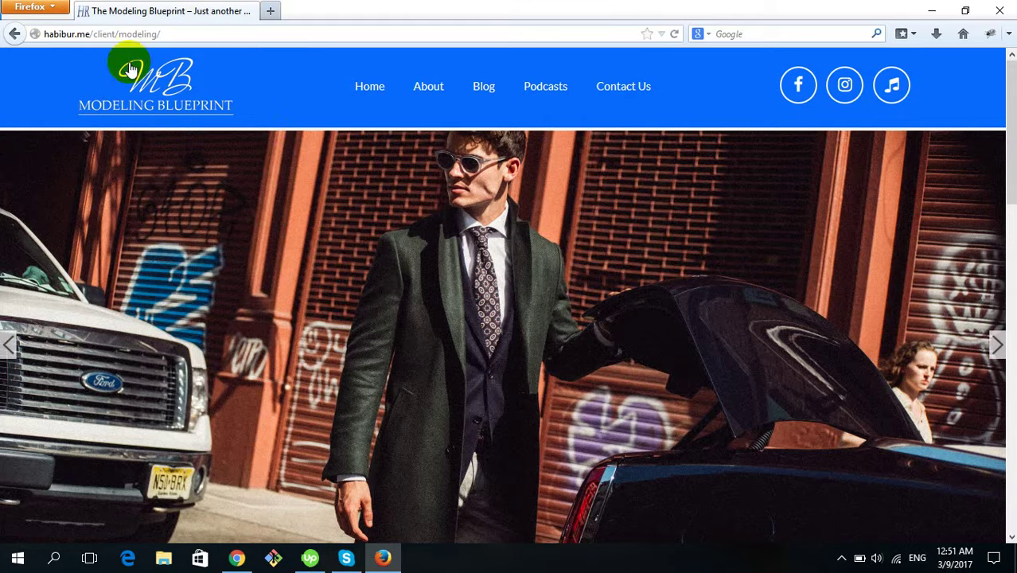
{"action": "scroll", "coordinate": [590, 284], "scroll_direction": "down", "scroll_amount": 3}
{"action": "scroll", "coordinate": [106, 143], "scroll_direction": "up", "scroll_amount": 2}
{"action": "key", "text": "alt+Tab"}
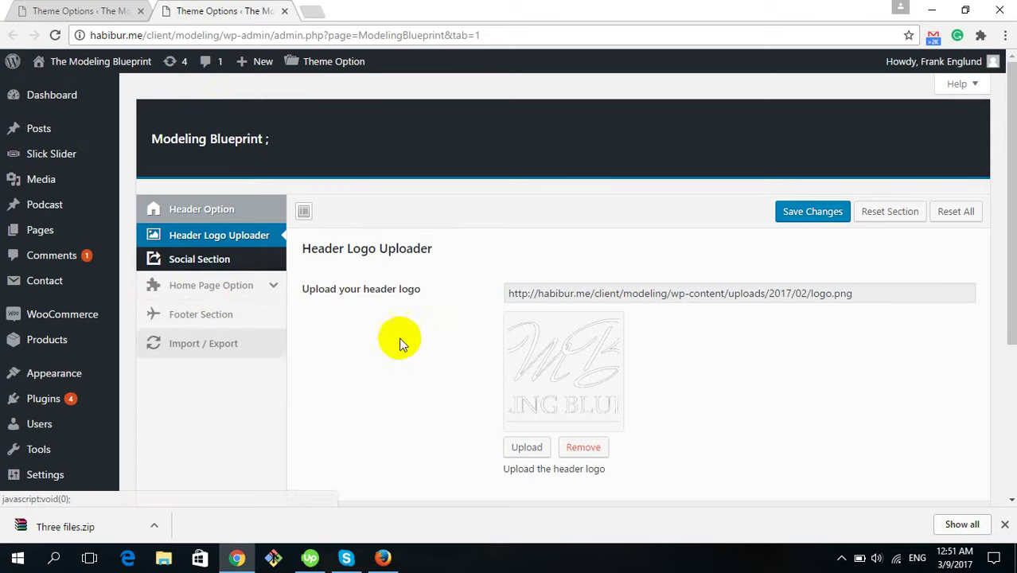
{"action": "scroll", "coordinate": [637, 358], "scroll_direction": "down", "scroll_amount": 1}
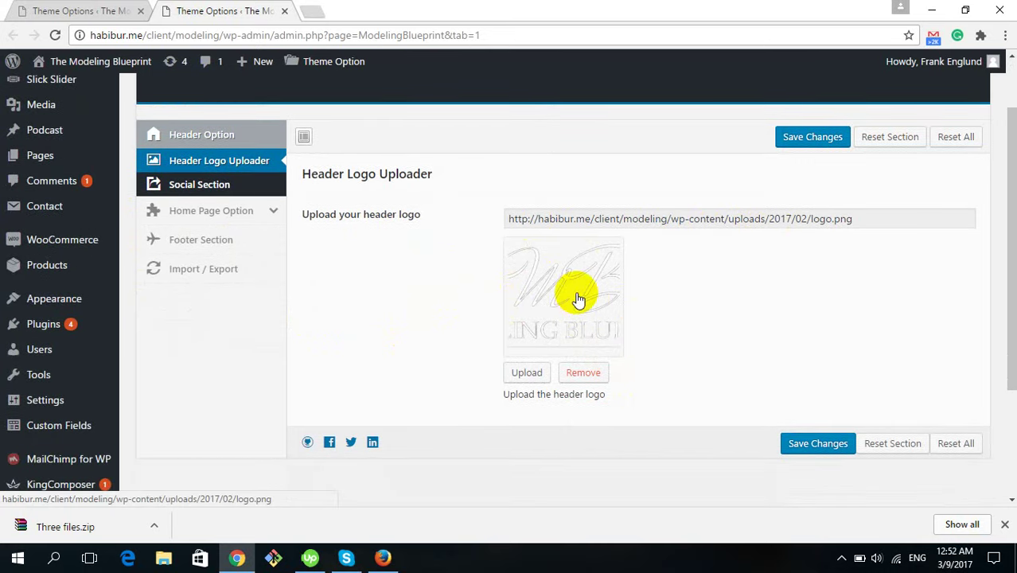
Remove the header logo and pick logo.png again from the Media Library, leaving it unsaved
{"action": "left_click", "coordinate": [581, 379]}
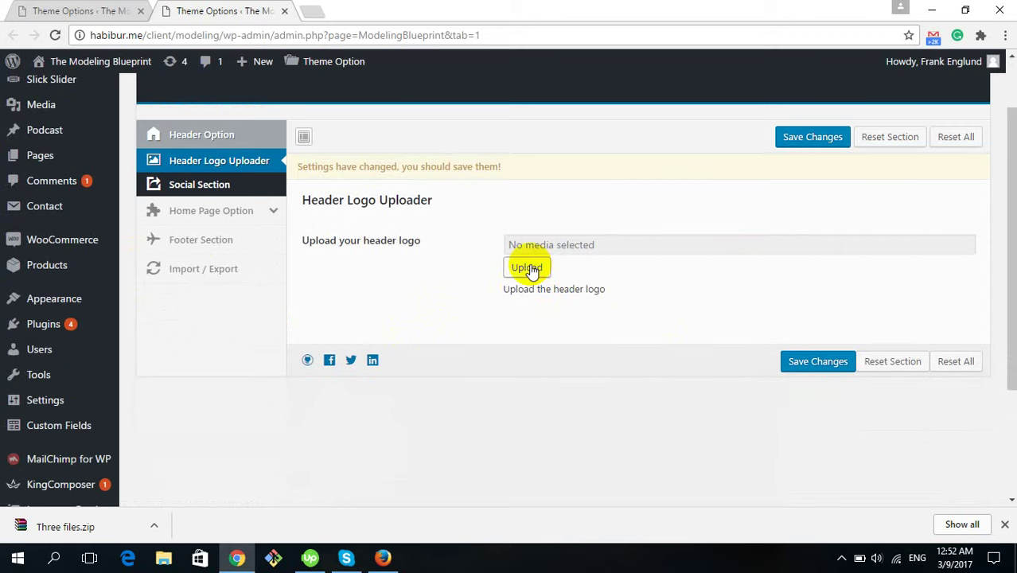
{"action": "left_click", "coordinate": [528, 269]}
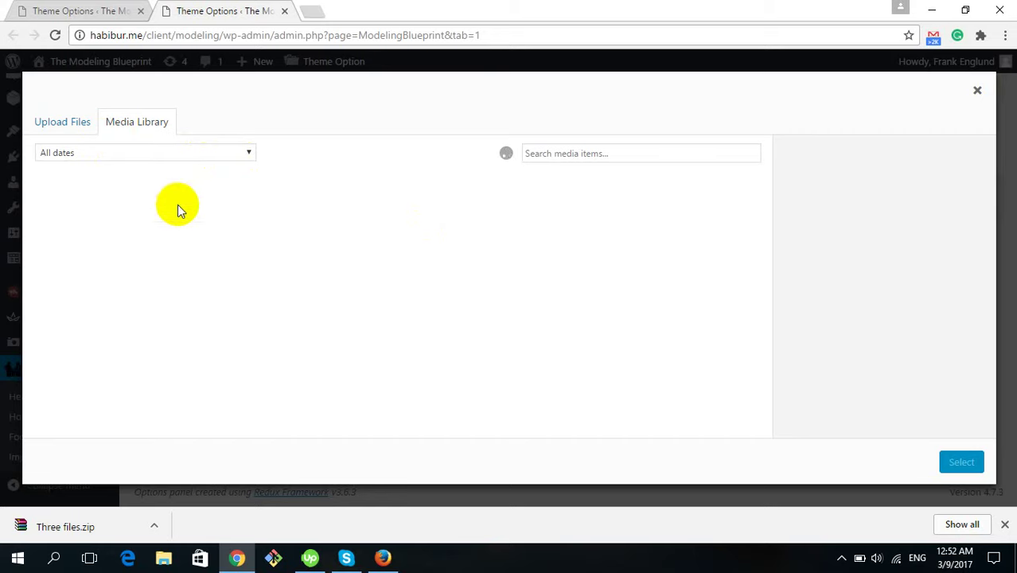
{"action": "left_click", "coordinate": [195, 239]}
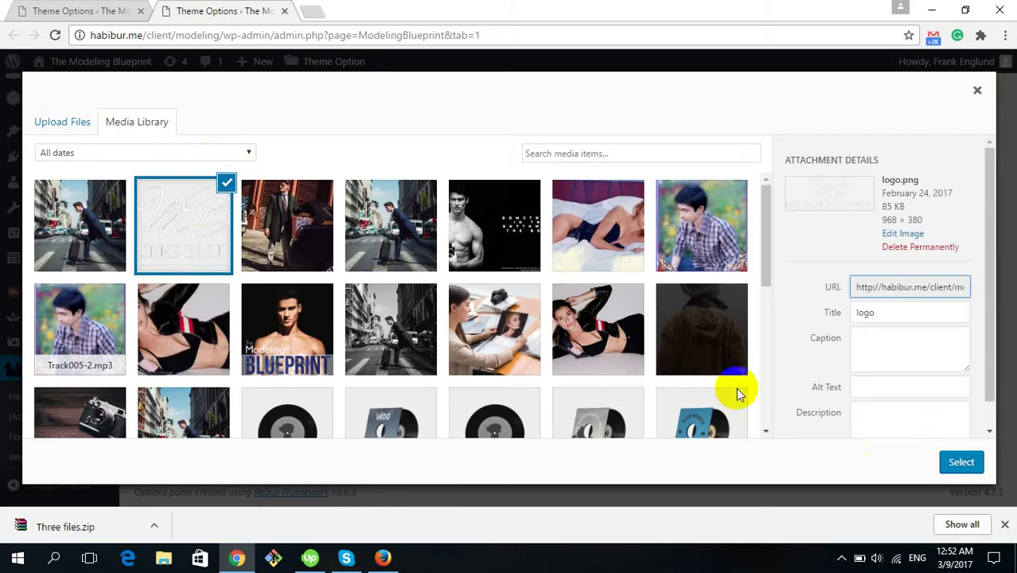
{"action": "left_click", "coordinate": [963, 463]}
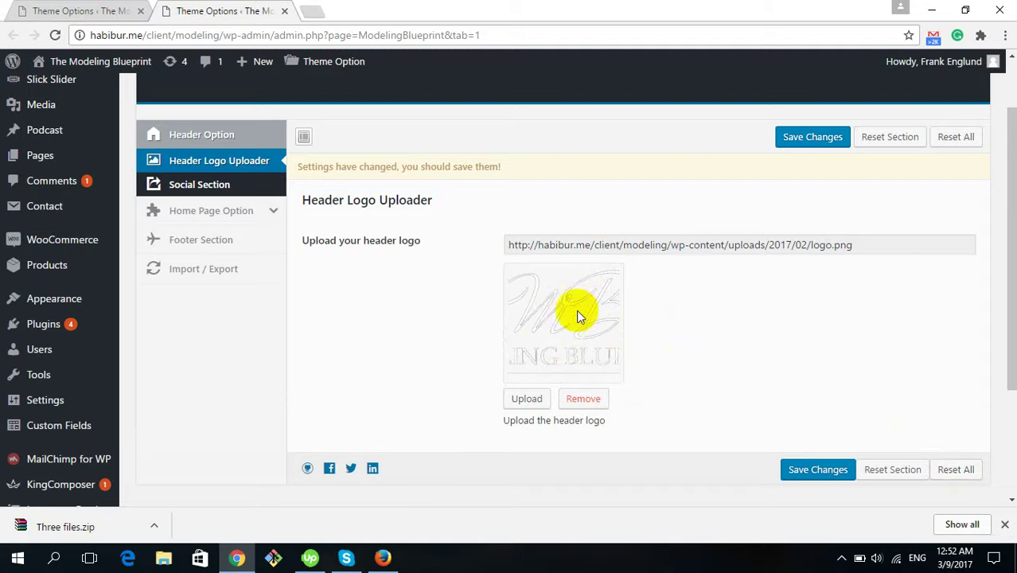
Scroll through the theme options and bring up the Social Section settings
{"action": "scroll", "coordinate": [586, 349], "scroll_direction": "down", "scroll_amount": 3}
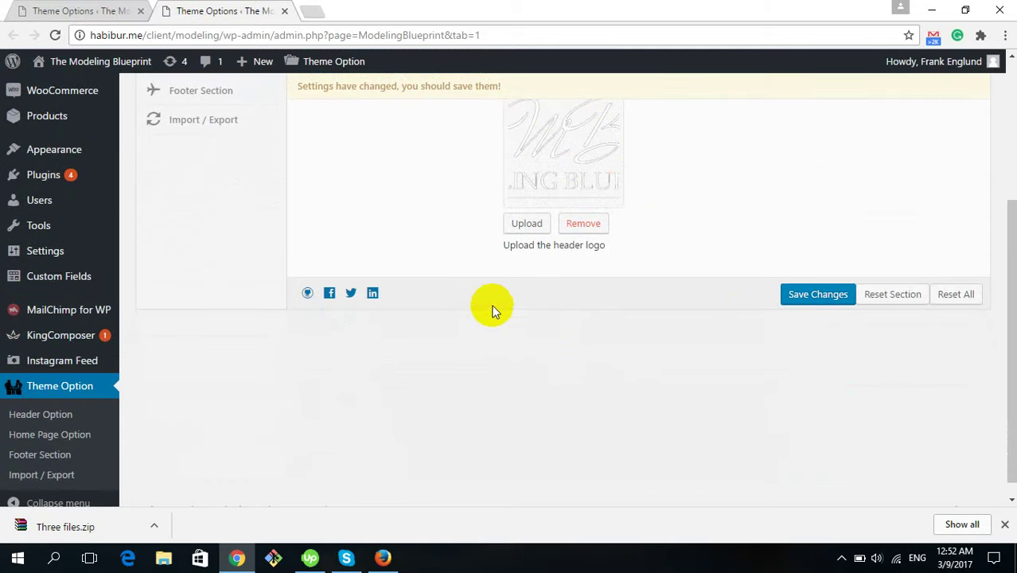
{"action": "scroll", "coordinate": [547, 332], "scroll_direction": "up", "scroll_amount": 3}
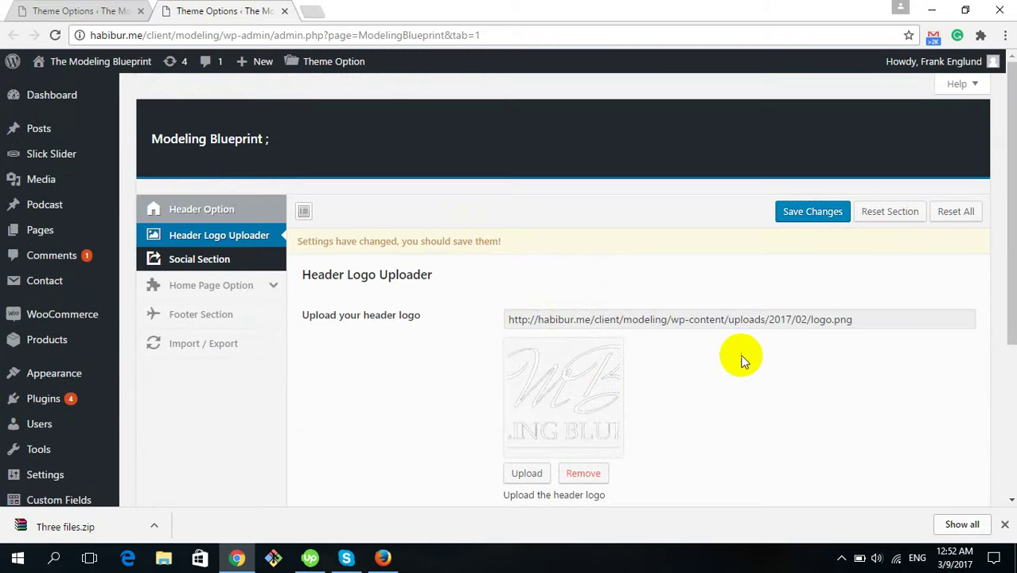
{"action": "scroll", "coordinate": [740, 360], "scroll_direction": "down", "scroll_amount": 3}
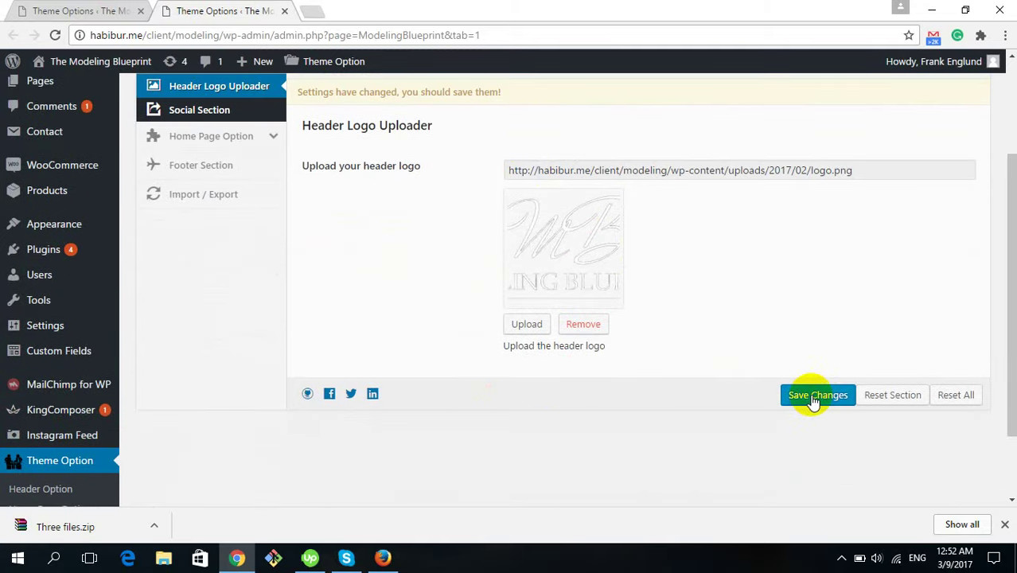
{"action": "scroll", "coordinate": [290, 218], "scroll_direction": "up", "scroll_amount": 1}
{"action": "left_click", "coordinate": [184, 193]}
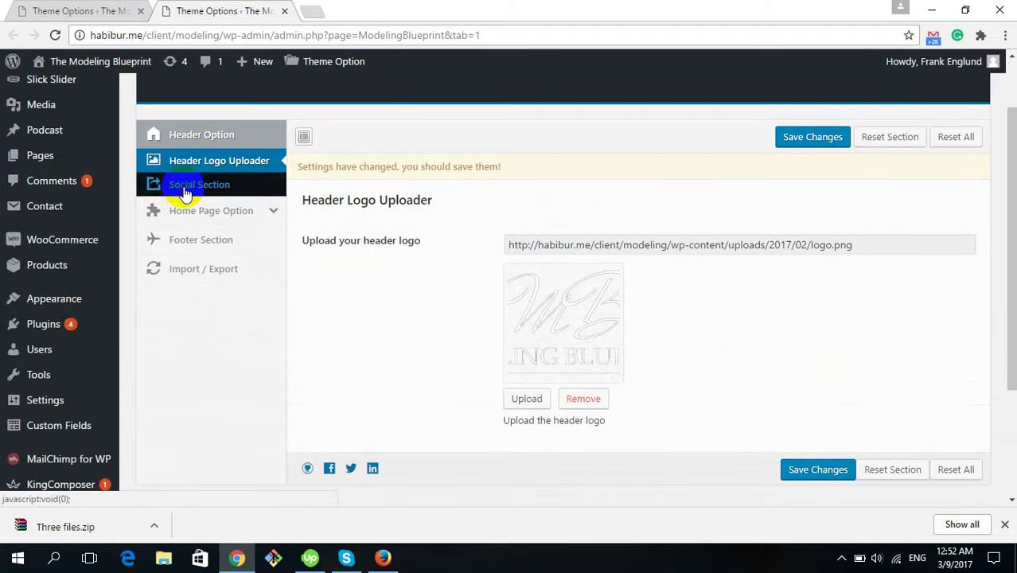
Highlight the Facebook, Instagram and ITUNES Icon Link labels and their fields
{"action": "left_click", "coordinate": [615, 269]}
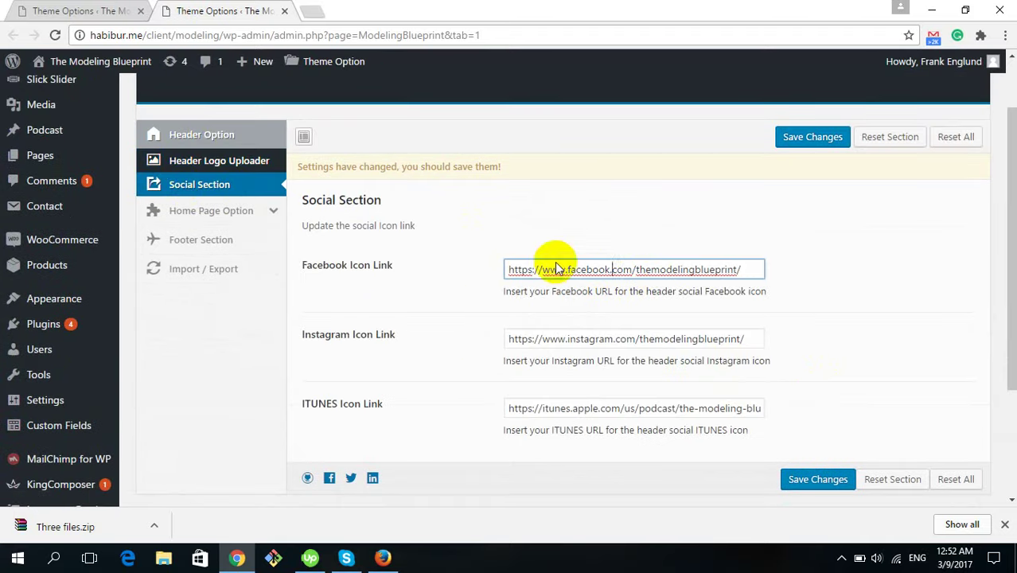
{"action": "left_click", "coordinate": [318, 271]}
{"action": "left_click_drag", "start_coordinate": [319, 270], "coordinate": [394, 267]}
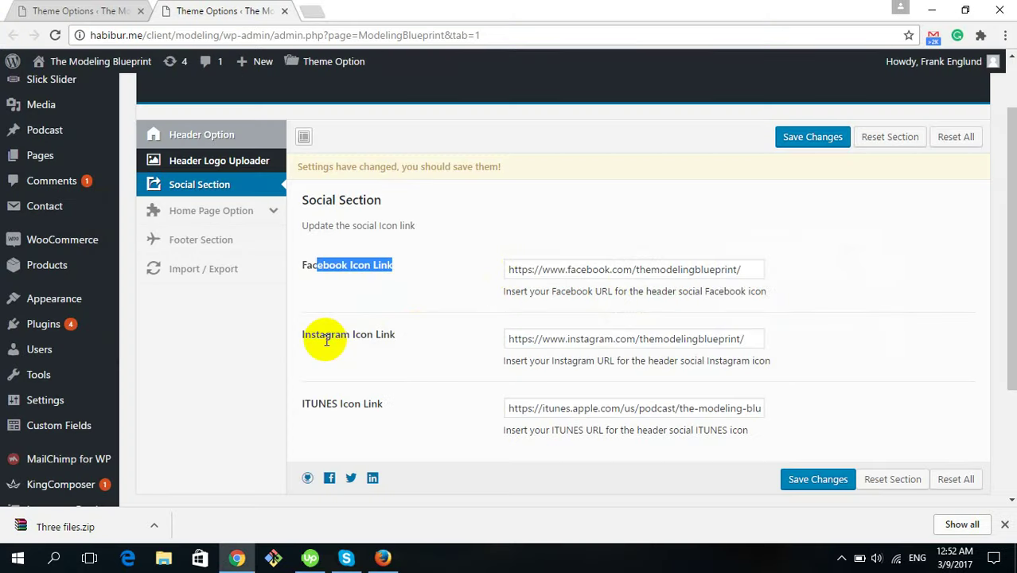
{"action": "left_click_drag", "start_coordinate": [327, 340], "coordinate": [395, 336]}
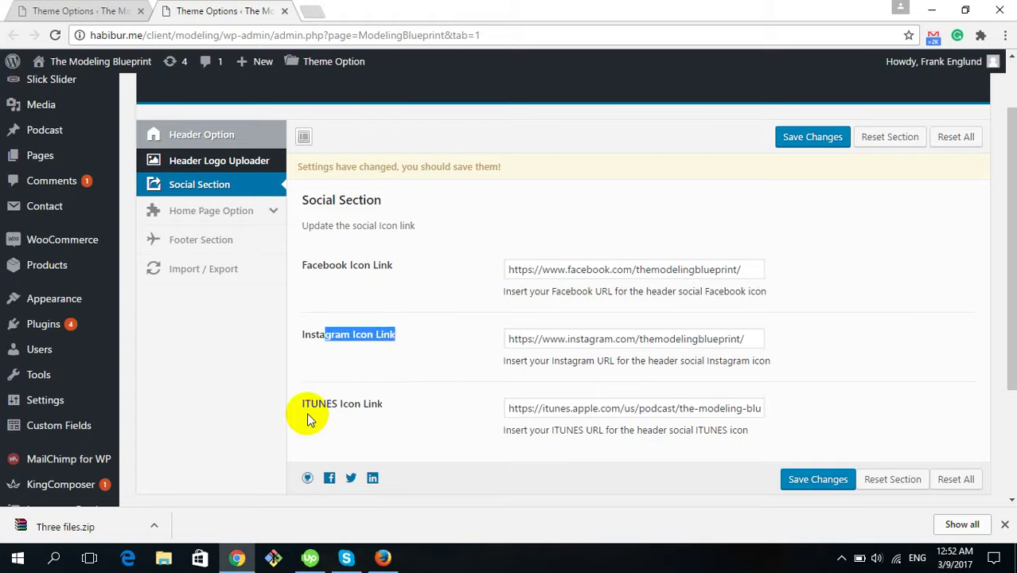
{"action": "left_click_drag", "start_coordinate": [311, 405], "coordinate": [386, 403]}
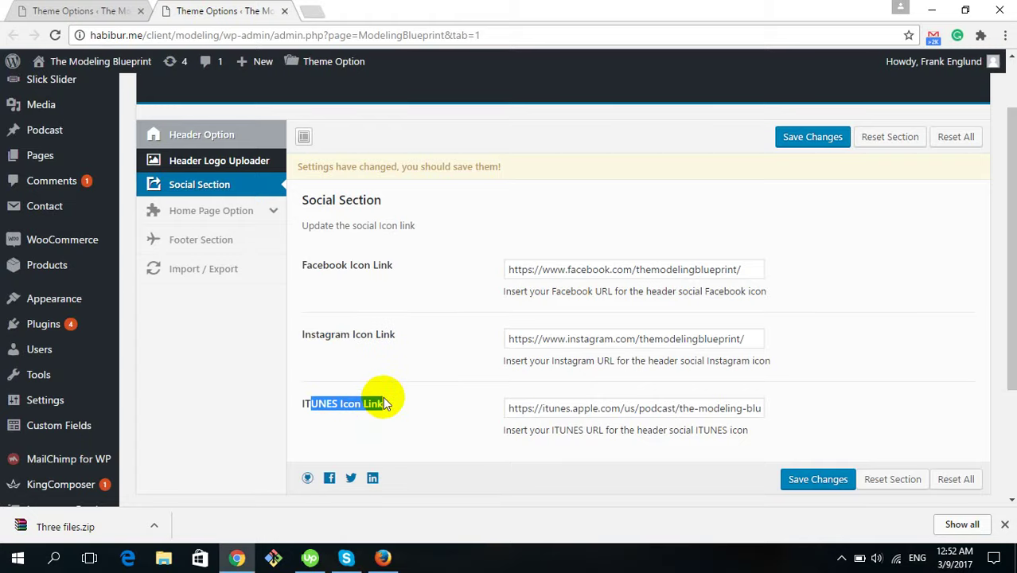
{"action": "left_click", "coordinate": [561, 406]}
Delete the Facebook icon link, restore it with undo, and compare icons on the live site
{"action": "left_click", "coordinate": [634, 270]}
{"action": "key", "text": "ctrl+a"}
{"action": "key", "text": "BackSpace"}
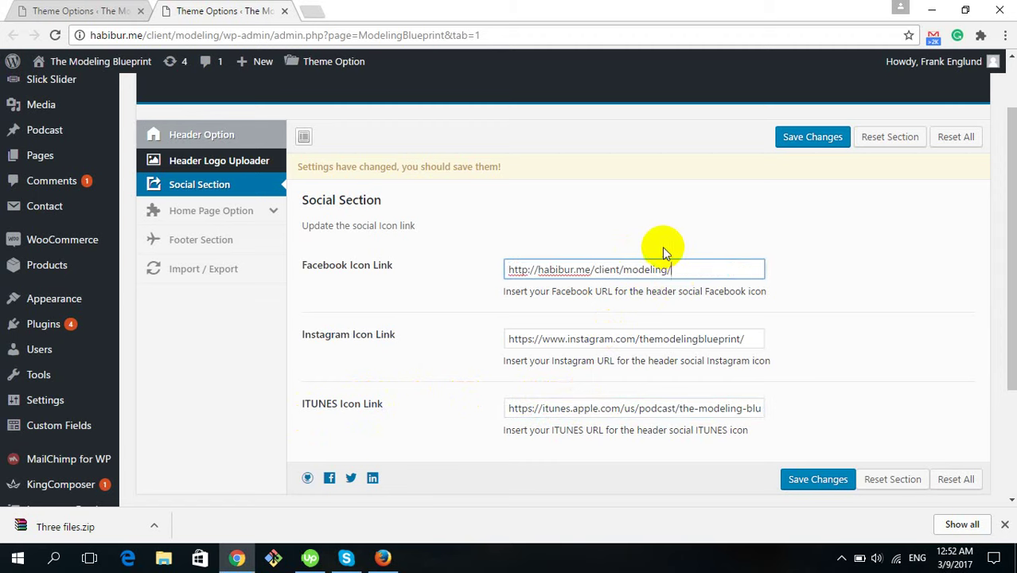
{"action": "key", "text": "ctrl+z"}
{"action": "key", "text": "ctrl+z"}
{"action": "key", "text": "alt+Tab"}
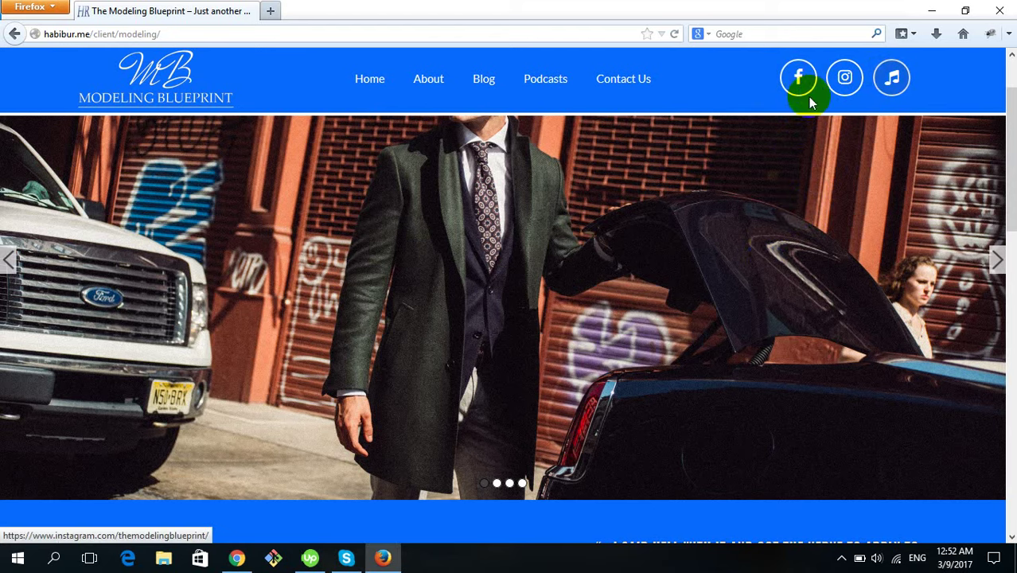
{"action": "key", "text": "alt+Tab"}
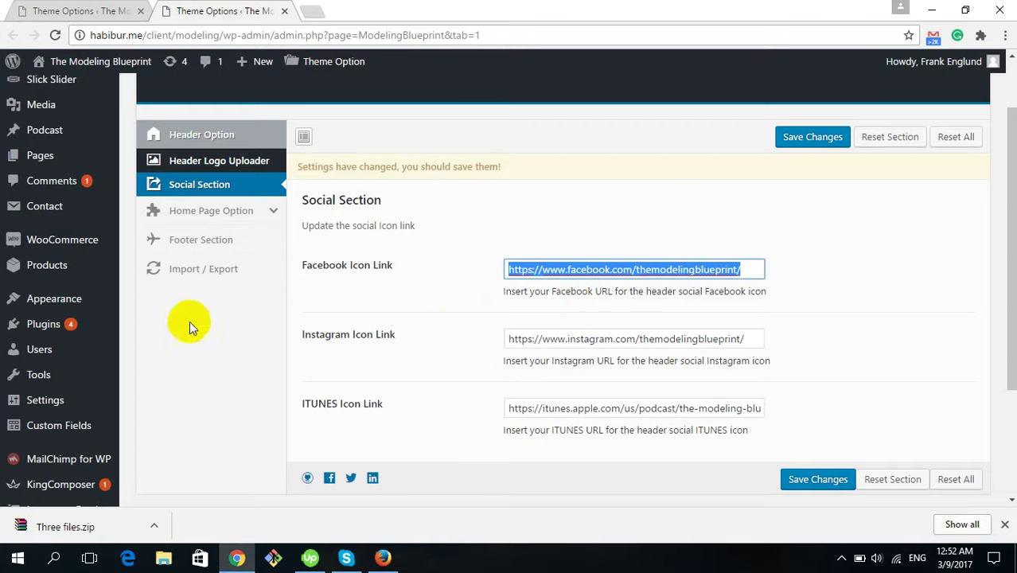
{"action": "scroll", "coordinate": [556, 379], "scroll_direction": "down", "scroll_amount": 1}
{"action": "left_click", "coordinate": [876, 236]}
{"action": "scroll", "coordinate": [390, 223], "scroll_direction": "up", "scroll_amount": 1}
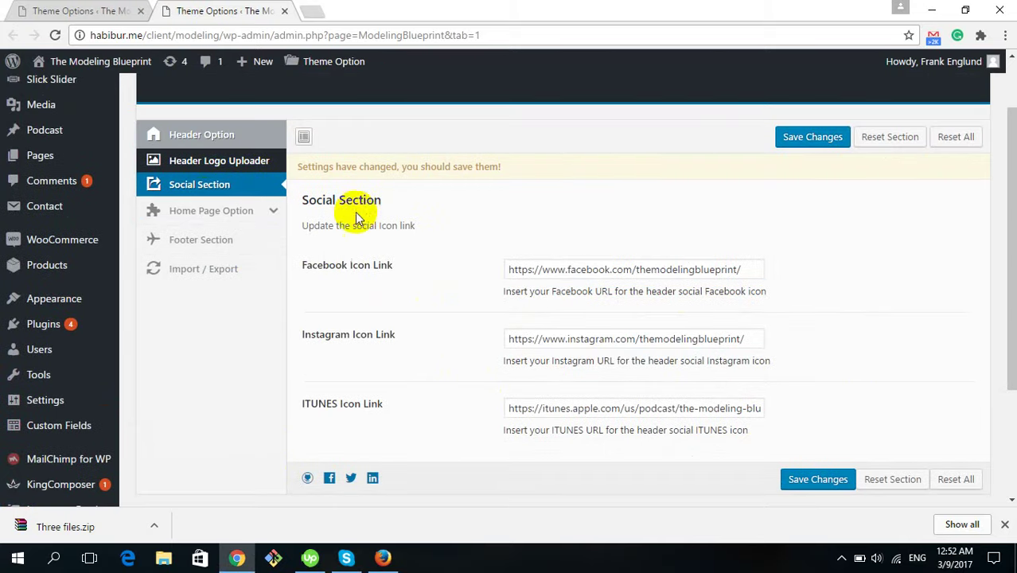
Bring up the Form Section settings in Home Page Option, passing through Blog Section
{"action": "left_click", "coordinate": [208, 217]}
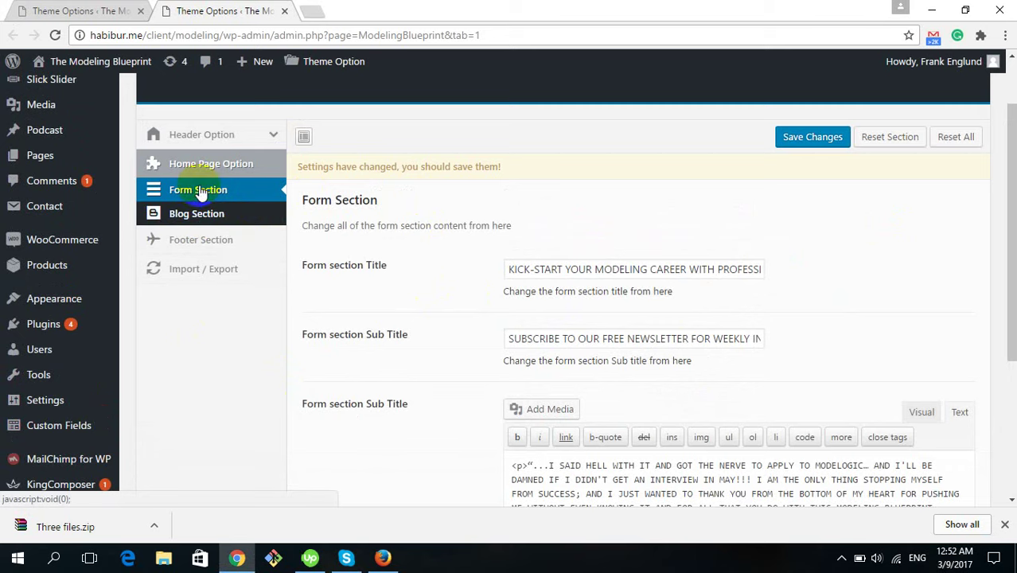
{"action": "left_click", "coordinate": [195, 215]}
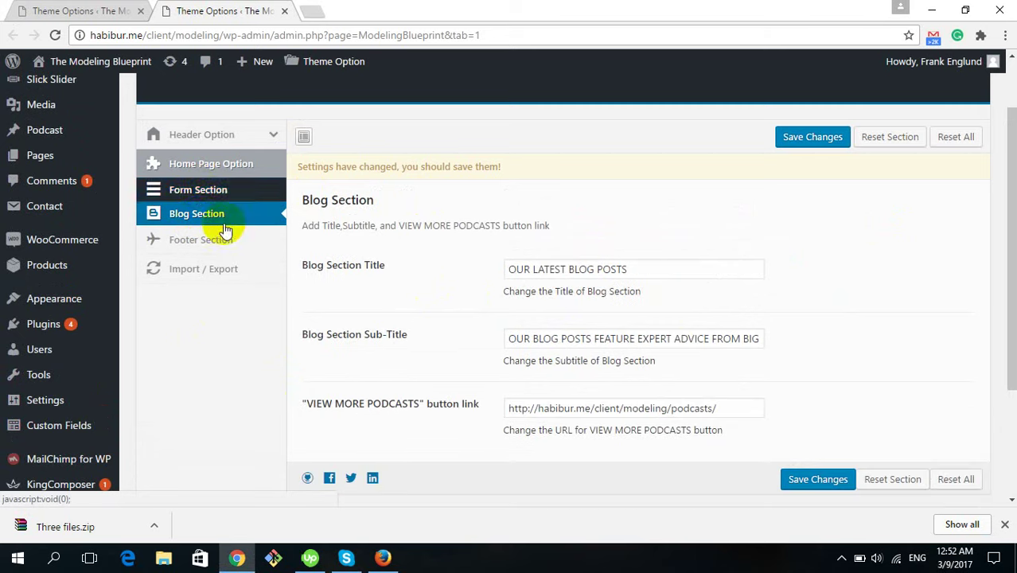
{"action": "left_click", "coordinate": [198, 192]}
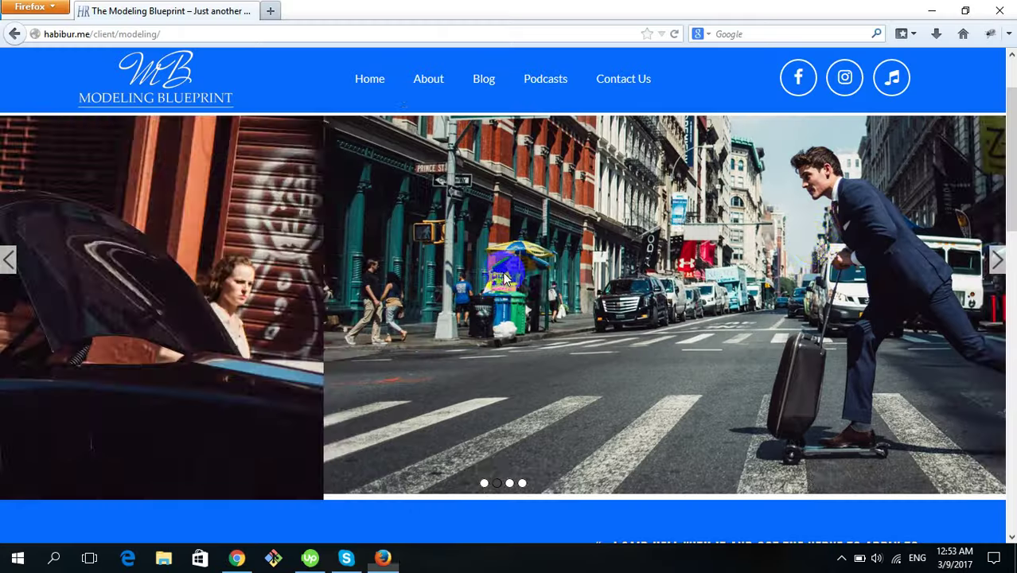
{"action": "scroll", "coordinate": [488, 257], "scroll_direction": "down", "scroll_amount": 5}
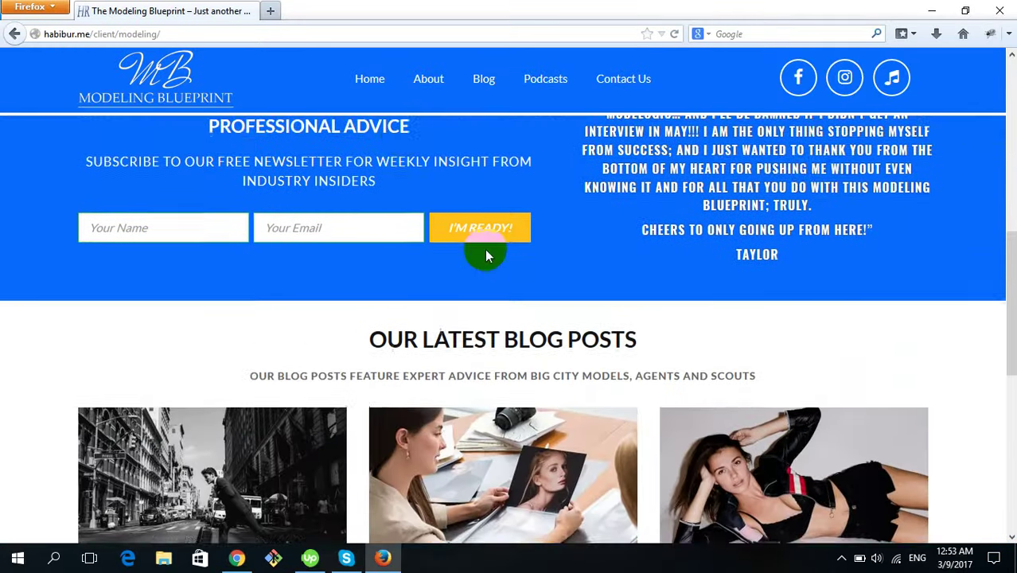
{"action": "scroll", "coordinate": [482, 250], "scroll_direction": "up", "scroll_amount": 3}
Highlight the newsletter heading and testimonial text on the live homepage
{"action": "left_click_drag", "start_coordinate": [114, 214], "coordinate": [378, 294]}
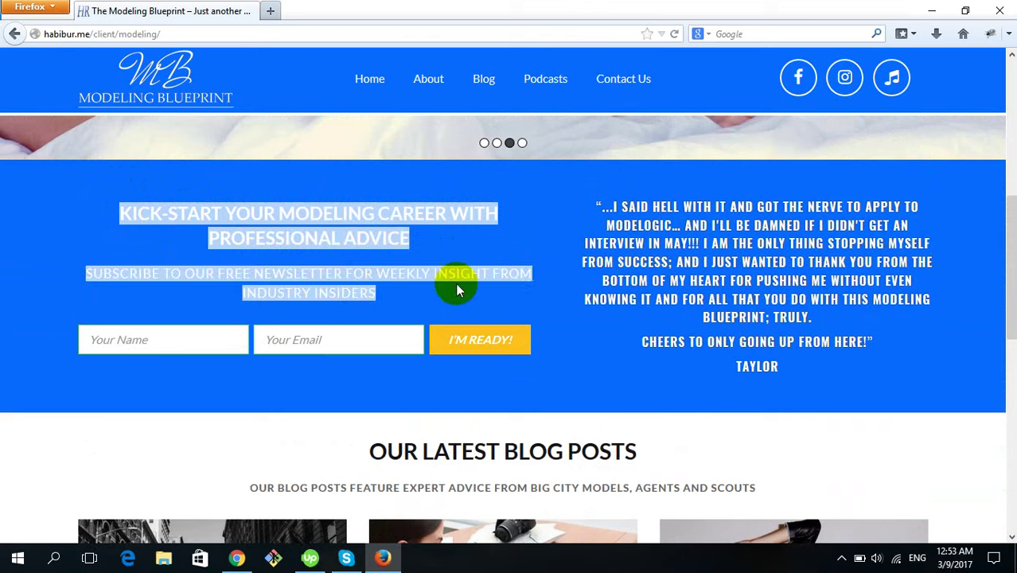
{"action": "left_click_drag", "start_coordinate": [590, 200], "coordinate": [806, 370]}
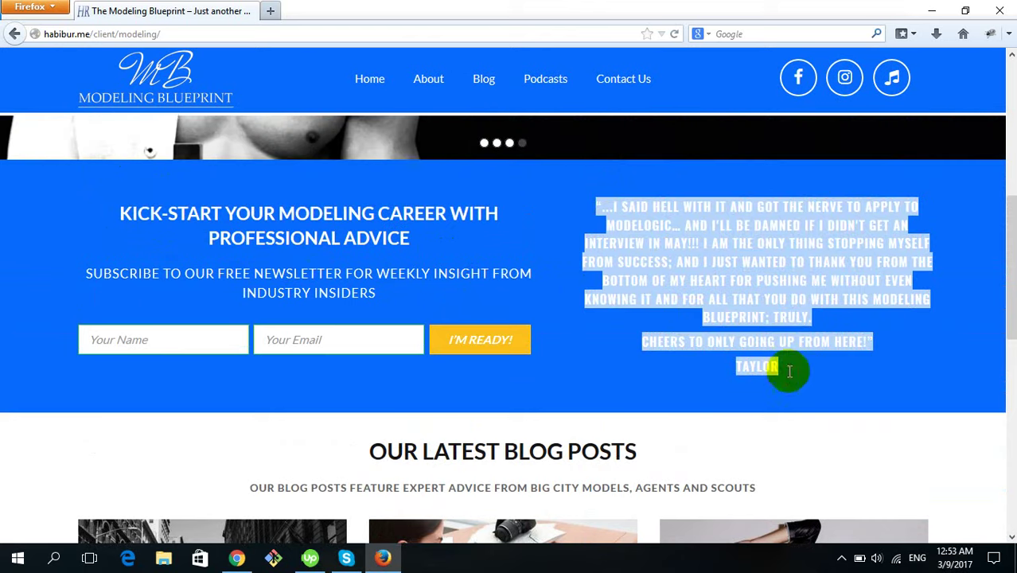
{"action": "left_click", "coordinate": [300, 227]}
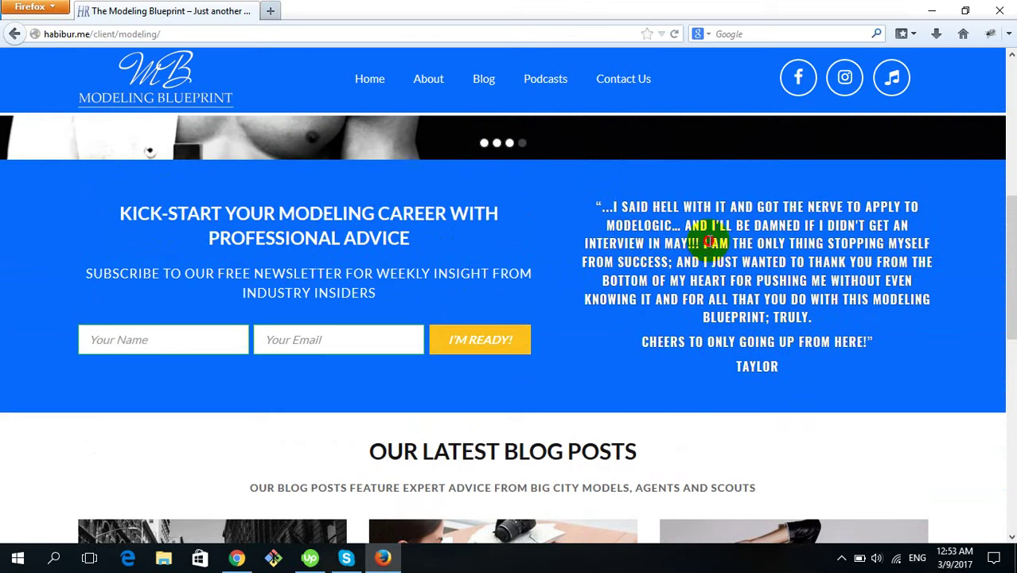
{"action": "left_click_drag", "start_coordinate": [704, 242], "coordinate": [784, 299]}
{"action": "left_click", "coordinate": [784, 298]}
{"action": "key", "text": "alt+Tab"}
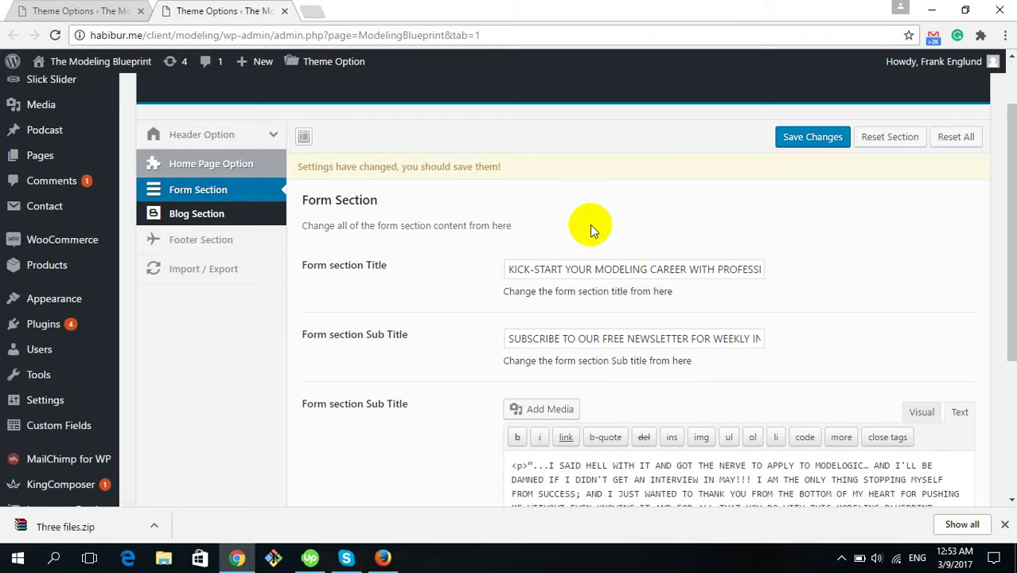
Compare the Form section Title and Sub Title with the live KICK-START heading
{"action": "scroll", "coordinate": [702, 316], "scroll_direction": "down", "scroll_amount": 1}
{"action": "left_click_drag", "start_coordinate": [507, 194], "coordinate": [573, 194]}
{"action": "left_click_drag", "start_coordinate": [647, 192], "coordinate": [733, 194]}
{"action": "key", "text": "alt+Tab"}
{"action": "left_click_drag", "start_coordinate": [119, 213], "coordinate": [454, 262]}
{"action": "key", "text": "alt+Tab"}
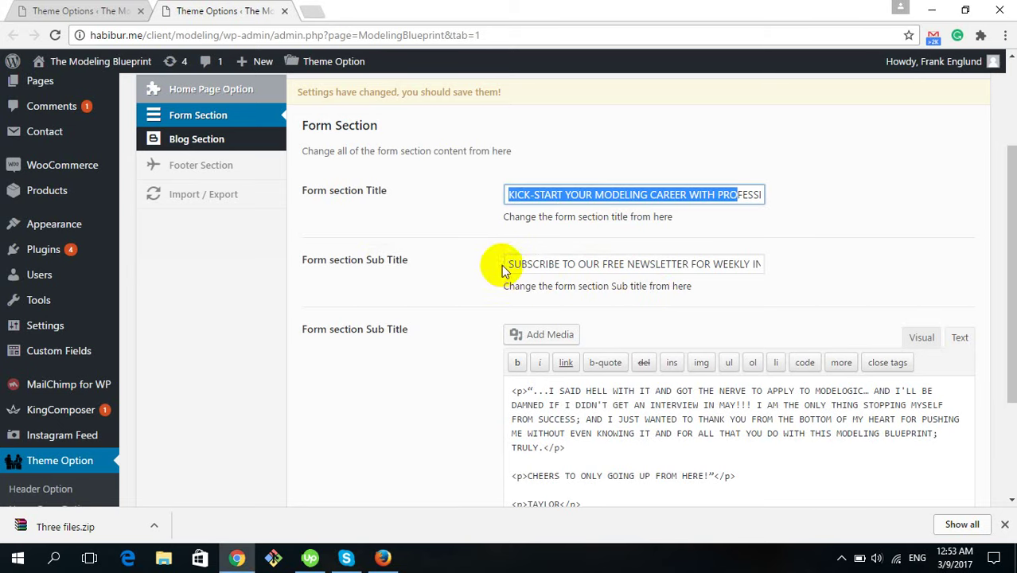
{"action": "left_click_drag", "start_coordinate": [508, 264], "coordinate": [749, 263]}
{"action": "key", "text": "alt+Tab"}
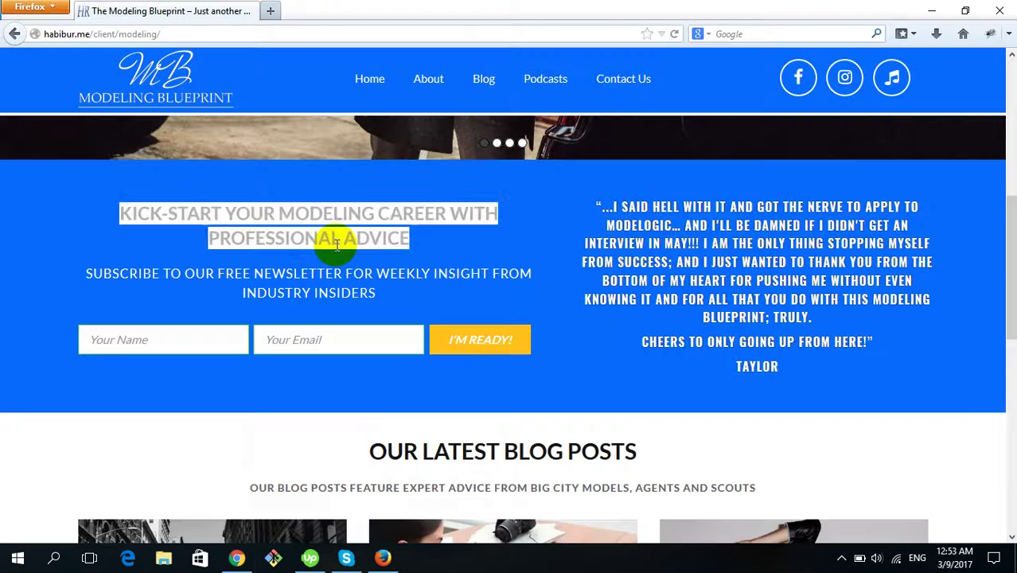
{"action": "left_click", "coordinate": [418, 253]}
{"action": "key", "text": "alt+Tab"}
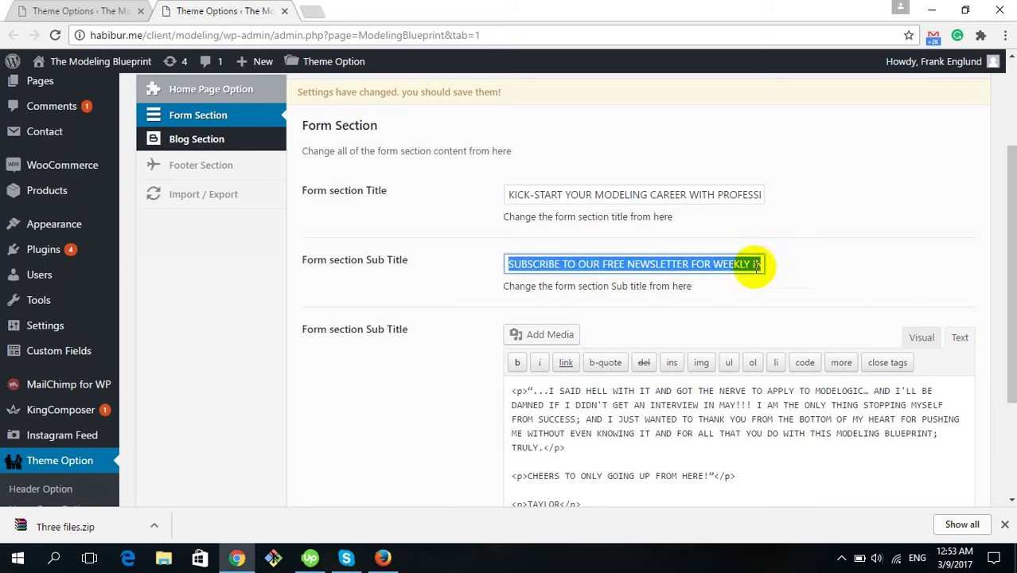
Accidentally replace the Sub Title text with 'a', then undo it
{"action": "left_click", "coordinate": [756, 264]}
{"action": "key", "text": "ctrl+a"}
{"action": "type", "text": "a"}
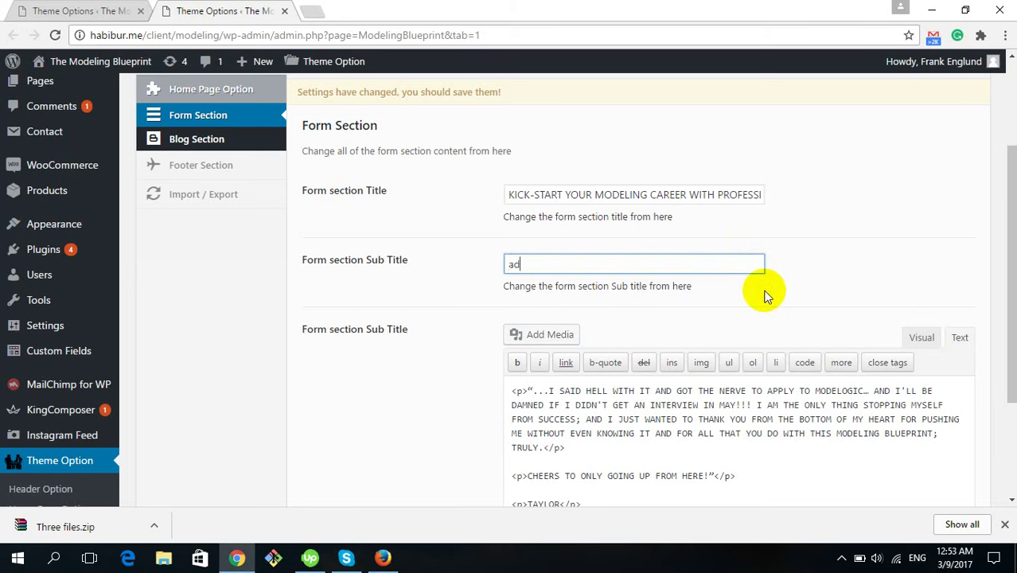
{"action": "key", "text": "ctrl+z"}
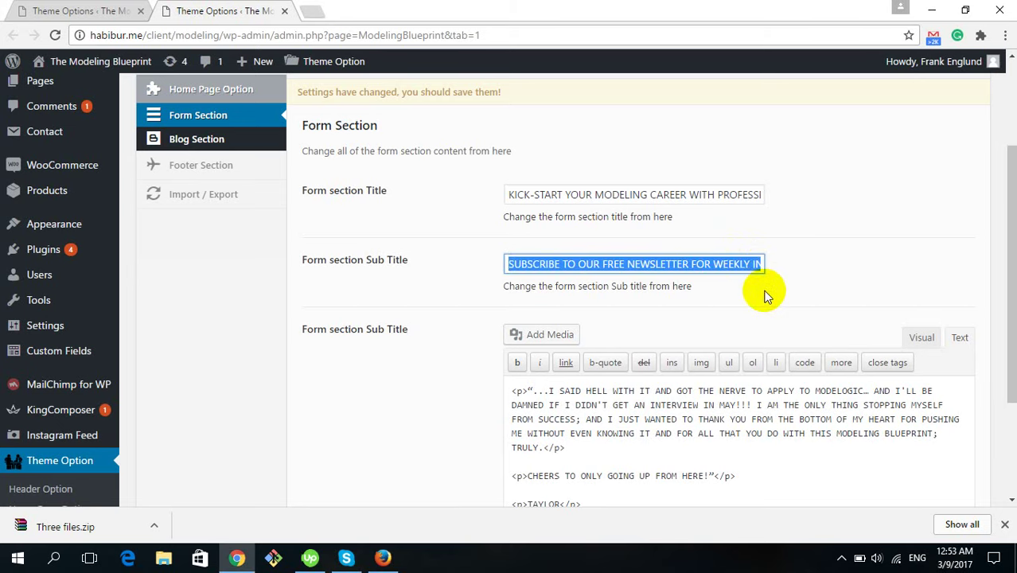
Check the live testimonial from the opening quote through TAYLOR against the Form section
{"action": "left_click", "coordinate": [663, 196]}
{"action": "key", "text": "alt+Tab"}
{"action": "left_click_drag", "start_coordinate": [592, 204], "coordinate": [874, 357]}
{"action": "left_click", "coordinate": [782, 317]}
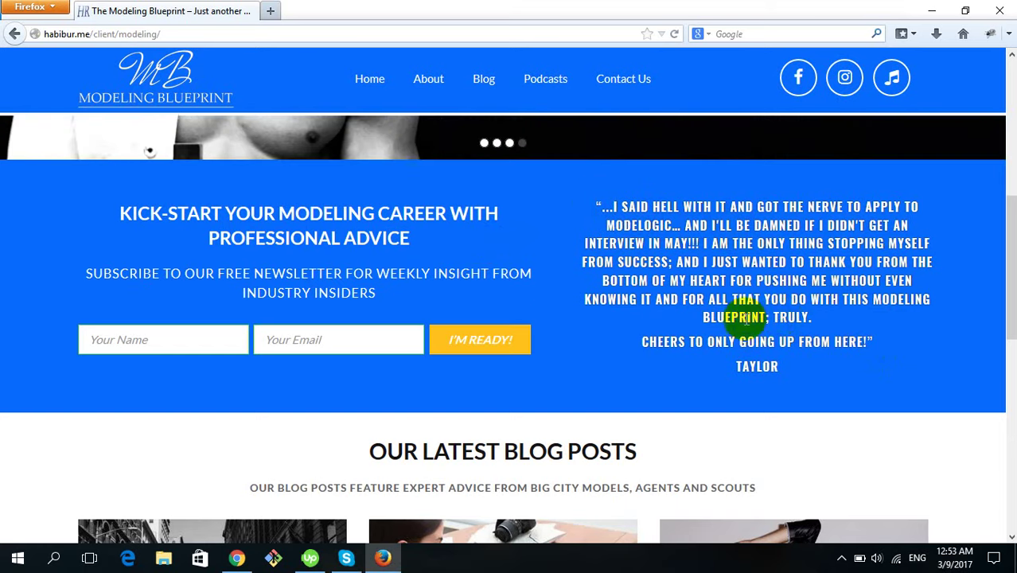
Highlight the quote field's opening <p> tag and compare with the live testimonial text
{"action": "key", "text": "alt+Tab"}
{"action": "scroll", "coordinate": [620, 317], "scroll_direction": "down", "scroll_amount": 1}
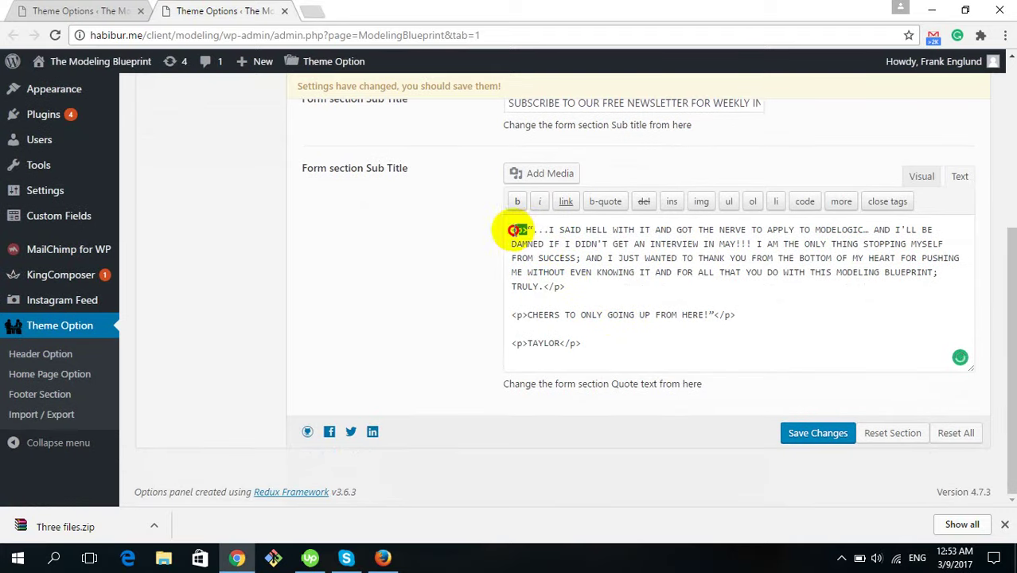
{"action": "left_click_drag", "start_coordinate": [512, 230], "coordinate": [527, 231]}
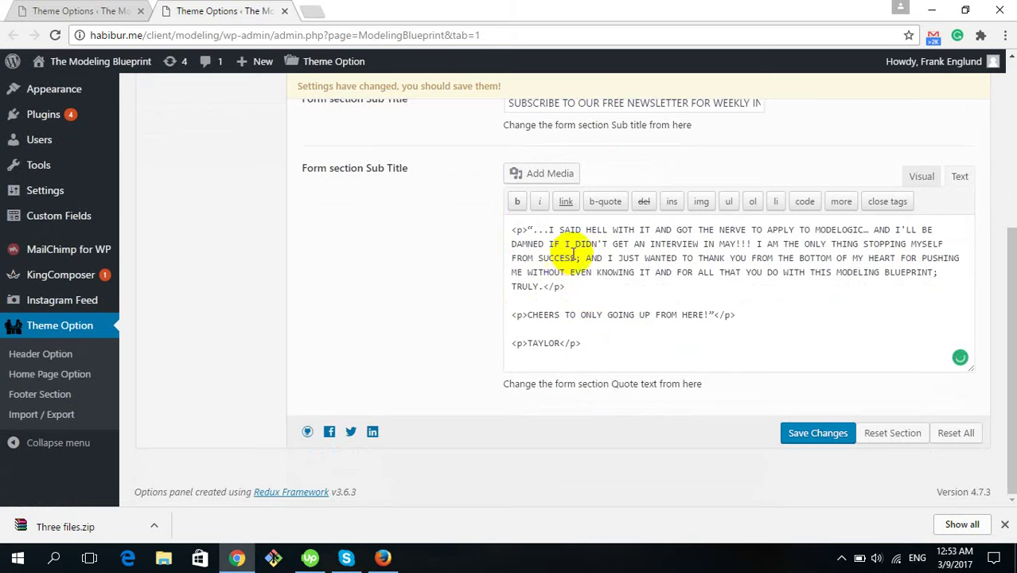
{"action": "key", "text": "alt+Tab"}
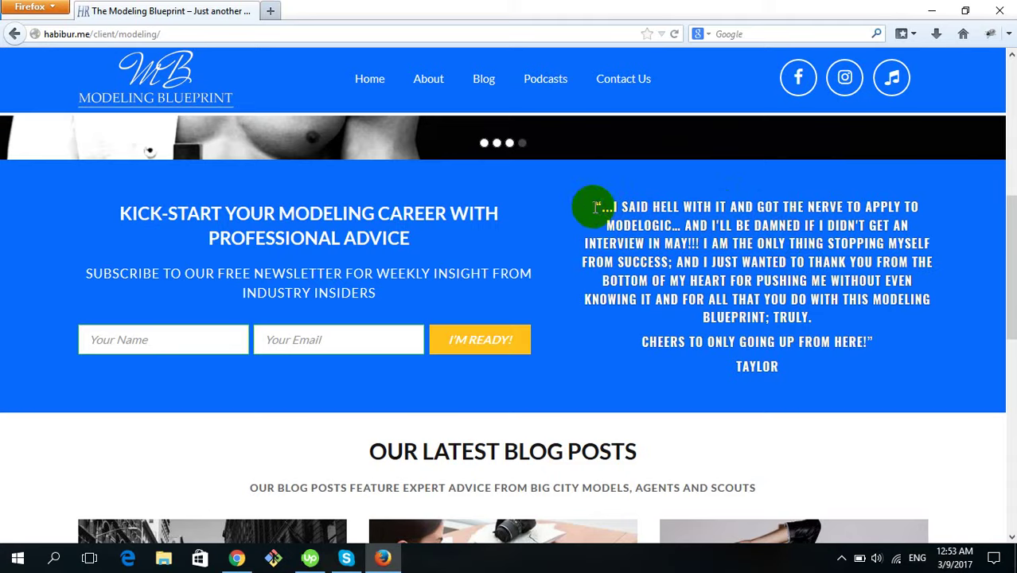
{"action": "left_click_drag", "start_coordinate": [602, 207], "coordinate": [788, 336]}
{"action": "key", "text": "alt+Tab"}
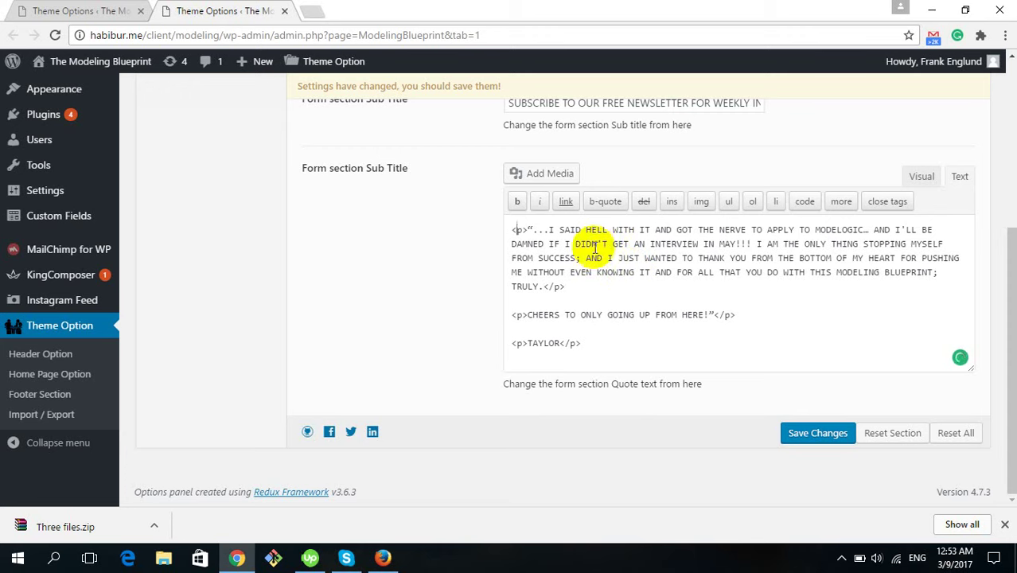
Highlight the quote's first paragraph through TRULY. and compare it with the live CHEERS line
{"action": "left_click_drag", "start_coordinate": [535, 244], "coordinate": [527, 282]}
{"action": "left_click", "coordinate": [520, 231]}
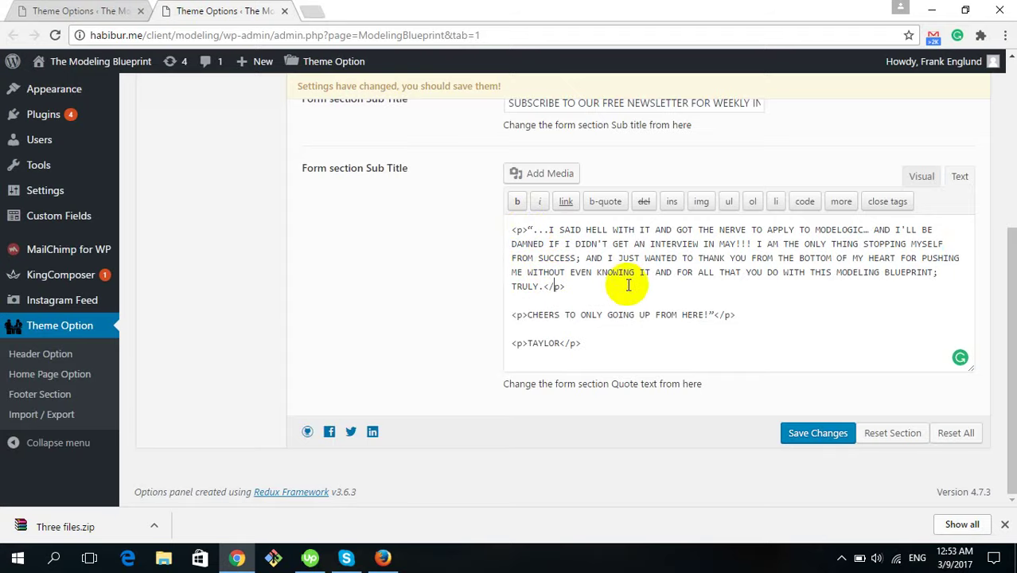
{"action": "key", "text": "alt+Tab"}
{"action": "left_click_drag", "start_coordinate": [629, 337], "coordinate": [879, 346]}
{"action": "key", "text": "alt+Tab"}
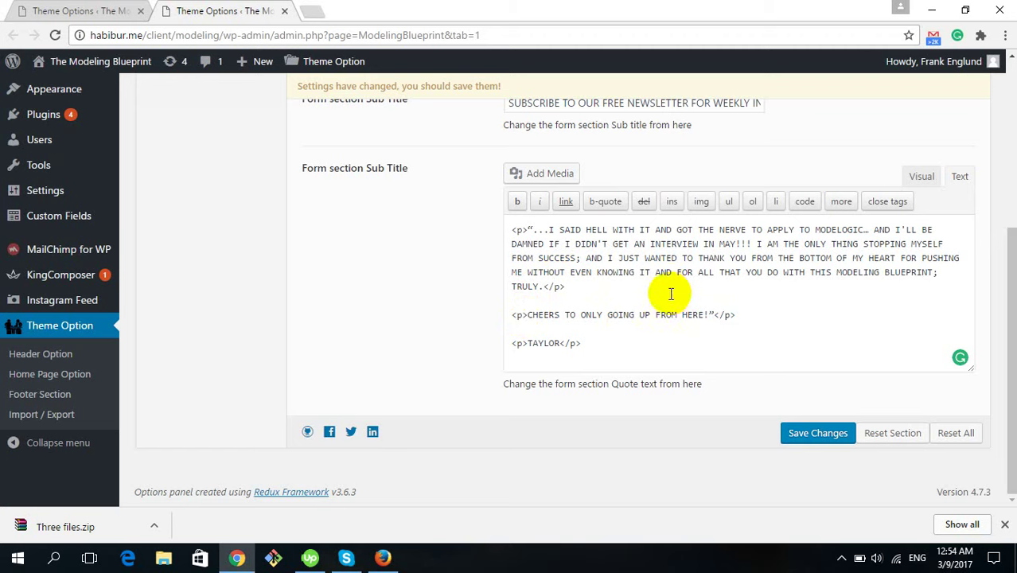
Highlight the whole live CHEERS line, then place the caret between the quote paragraphs
{"action": "key", "text": "alt+Tab"}
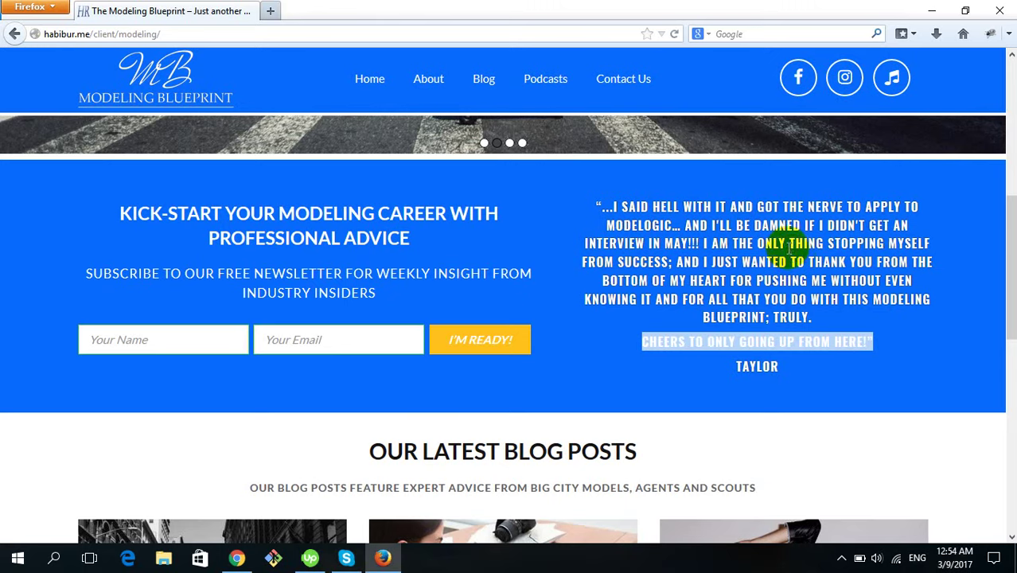
{"action": "triple_click", "coordinate": [823, 328]}
{"action": "left_click", "coordinate": [765, 298]}
{"action": "key", "text": "alt+Tab"}
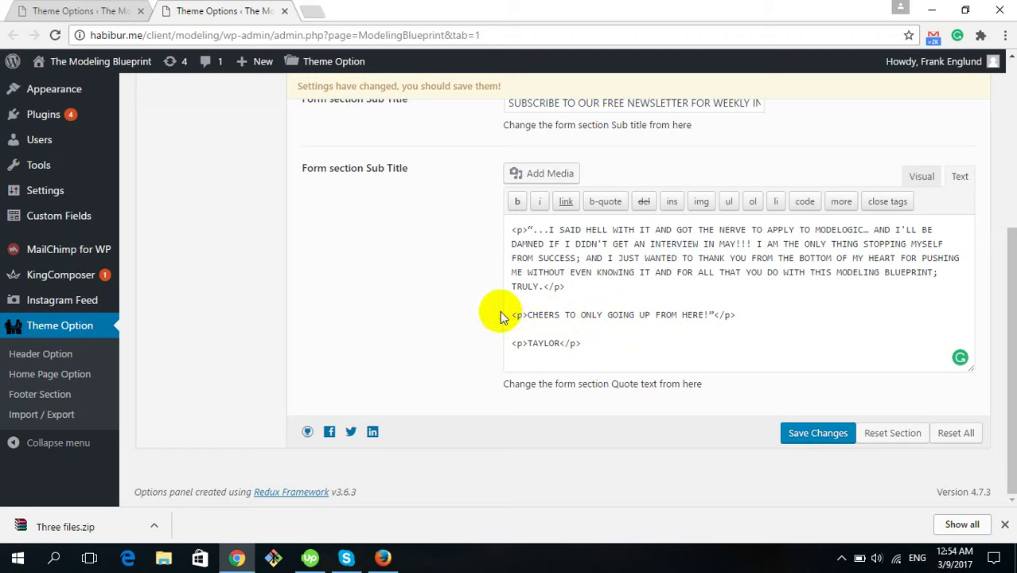
{"action": "left_click", "coordinate": [549, 301]}
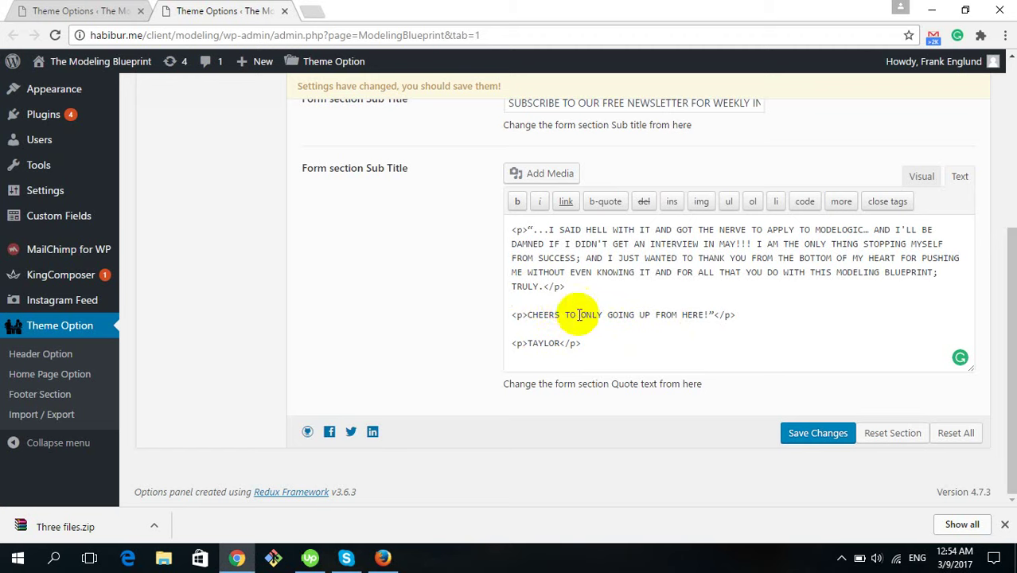
{"action": "scroll", "coordinate": [410, 271], "scroll_direction": "up", "scroll_amount": 1}
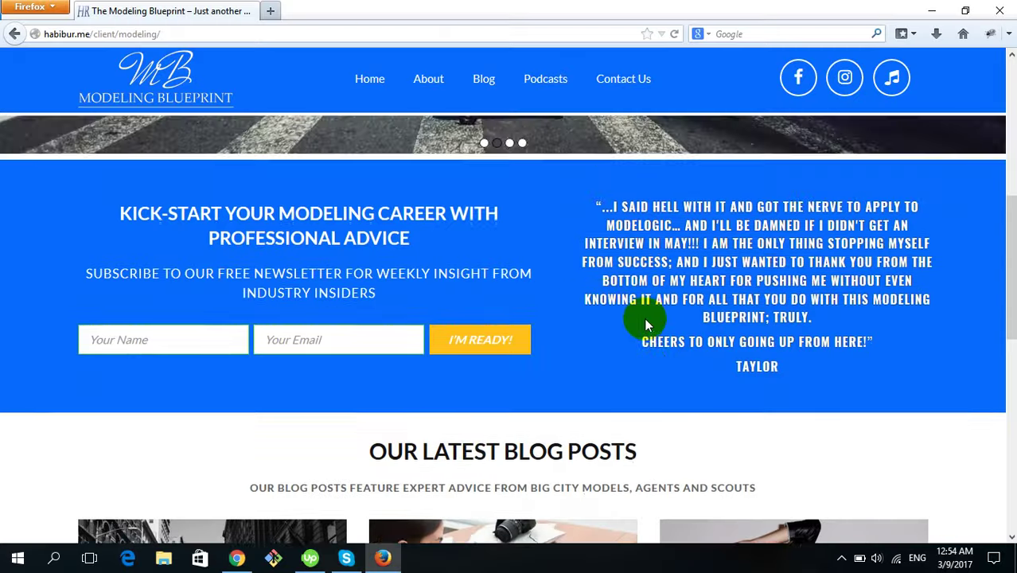
{"action": "scroll", "coordinate": [644, 318], "scroll_direction": "down", "scroll_amount": 3}
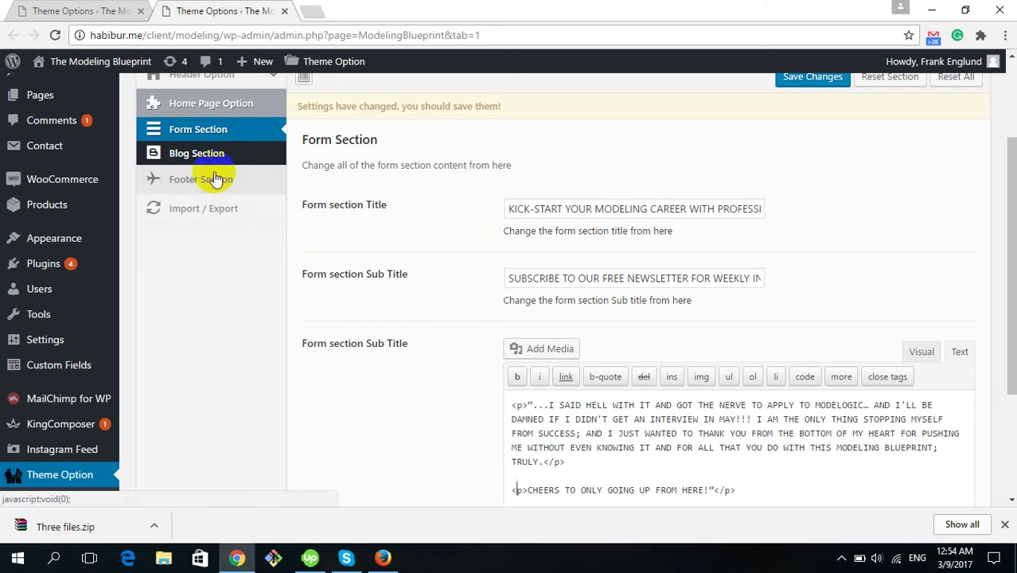
Compare the Blog Section title and subtitle with the live OUR LATEST BLOG POSTS heading
{"action": "left_click", "coordinate": [188, 162]}
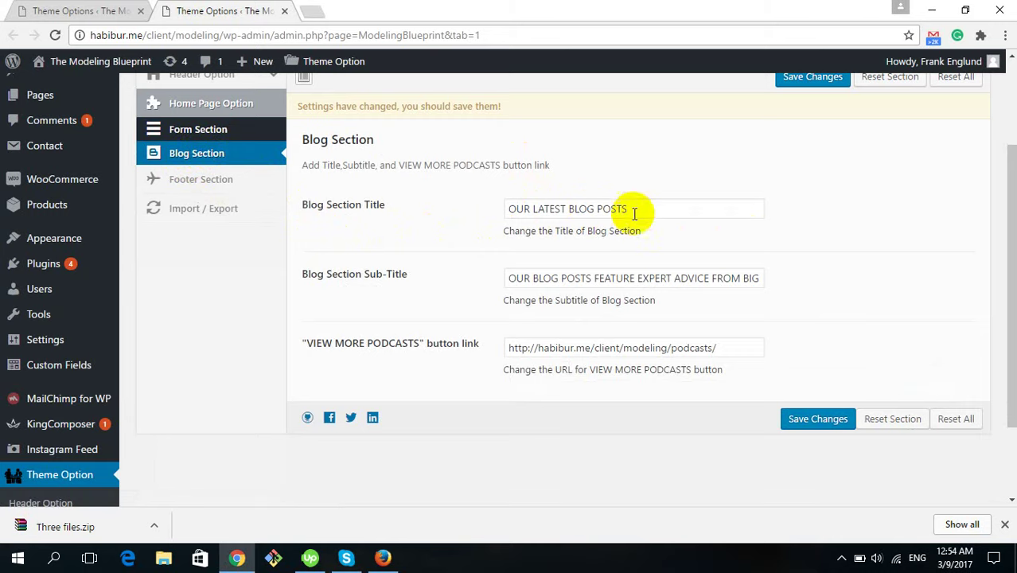
{"action": "left_click_drag", "start_coordinate": [646, 209], "coordinate": [511, 205]}
{"action": "key", "text": "alt+Tab"}
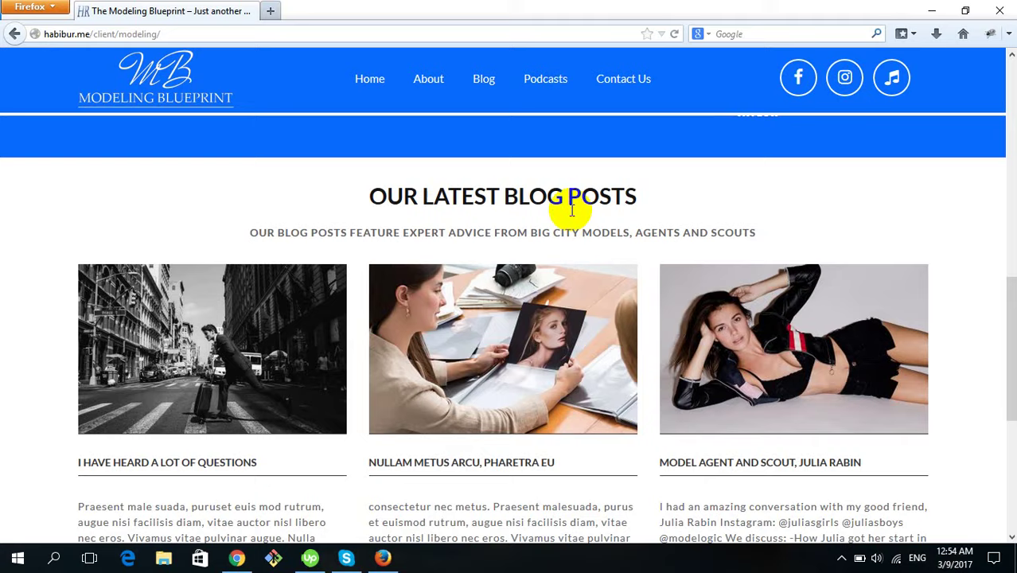
{"action": "left_click_drag", "start_coordinate": [637, 198], "coordinate": [370, 197]}
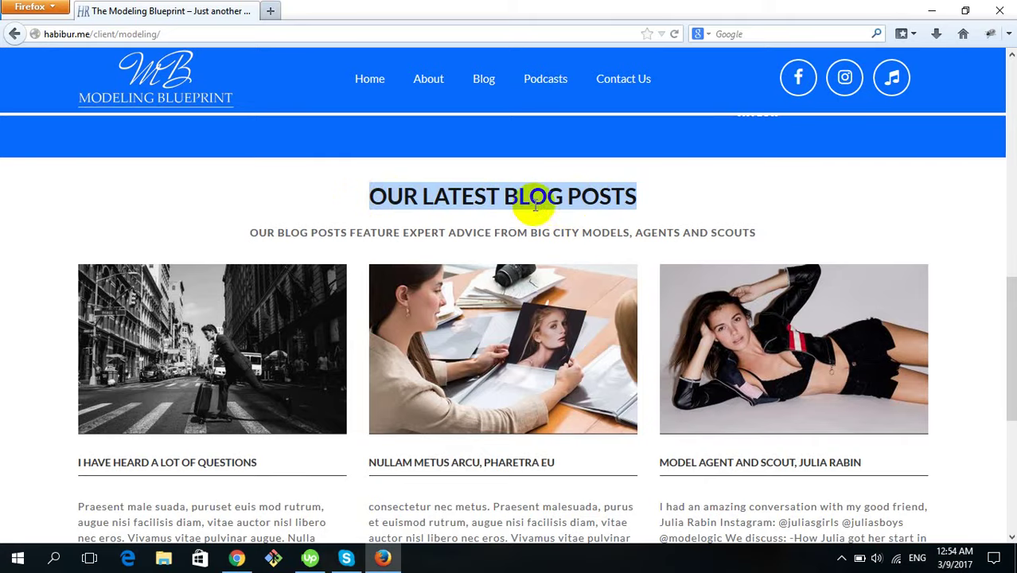
{"action": "left_click", "coordinate": [716, 234]}
{"action": "left_click_drag", "start_coordinate": [762, 231], "coordinate": [323, 236]}
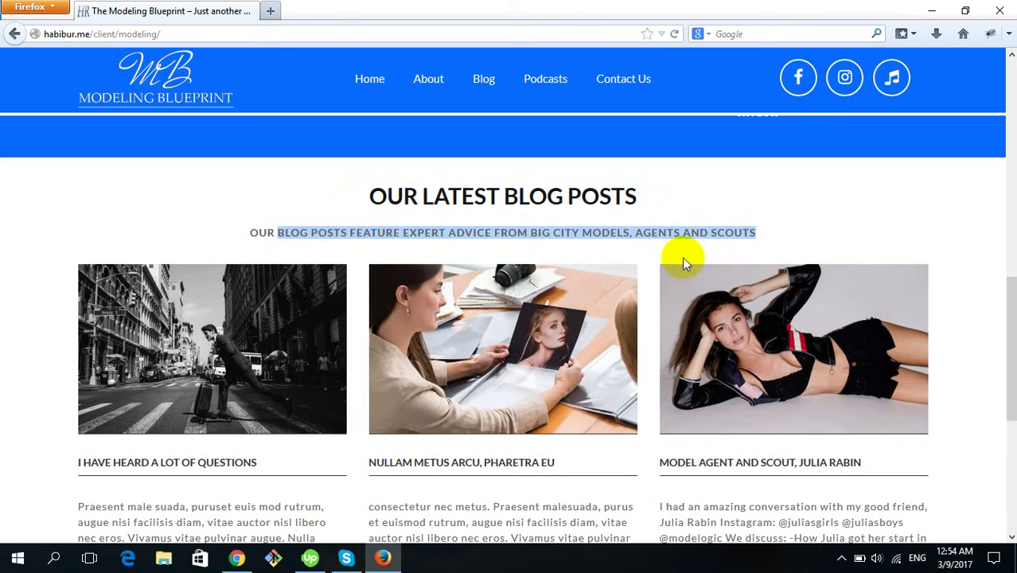
{"action": "left_click", "coordinate": [487, 229]}
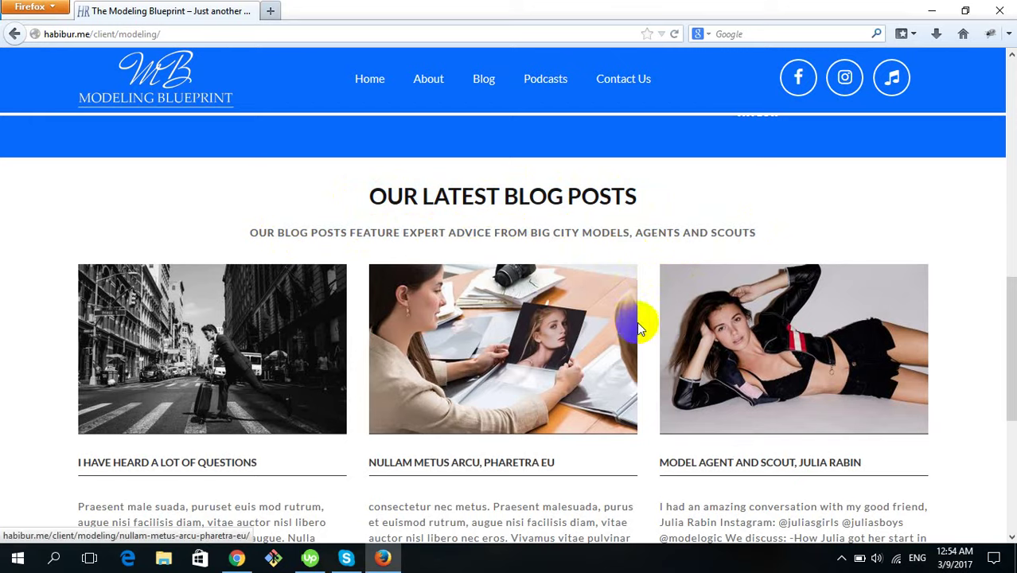
{"action": "key", "text": "alt+Tab"}
Move through the Blog Section Sub-Title text and glance at the live subtitle
{"action": "left_click", "coordinate": [708, 278]}
{"action": "key", "text": "End"}
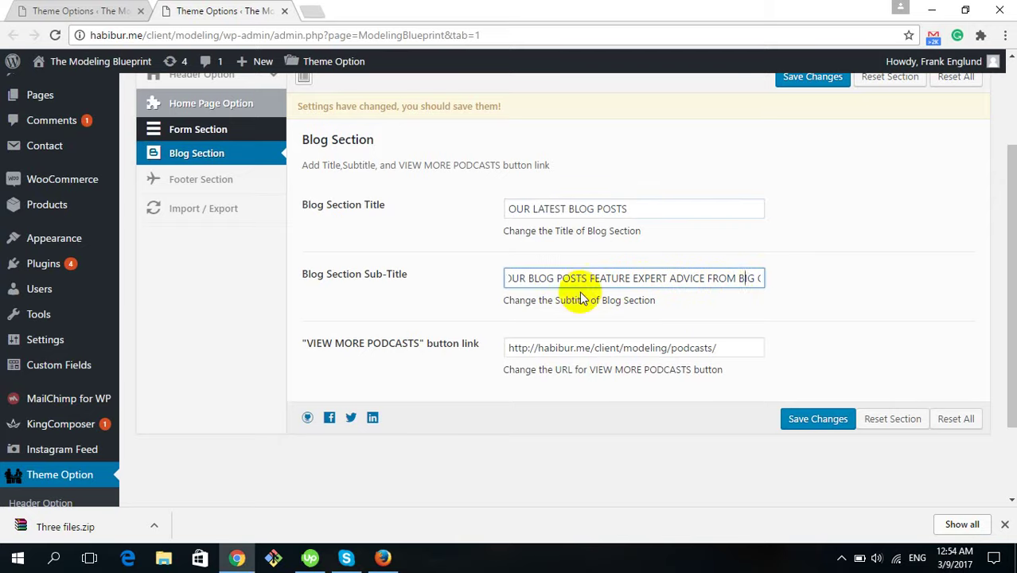
{"action": "left_click", "coordinate": [520, 277]}
{"action": "key", "text": "Home"}
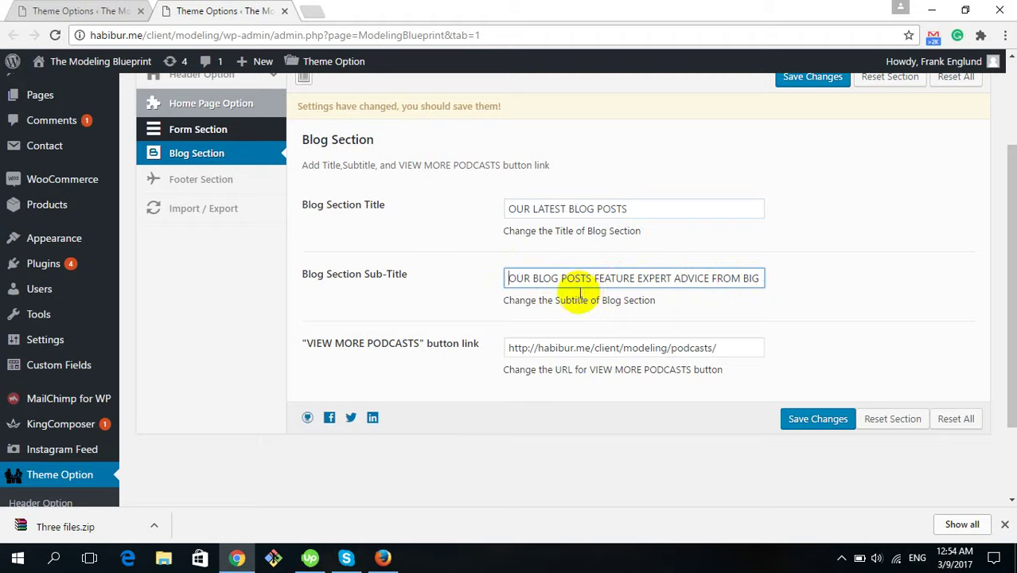
{"action": "key", "text": "Right"}
{"action": "key", "text": "alt+Tab"}
{"action": "key", "text": "alt+Tab"}
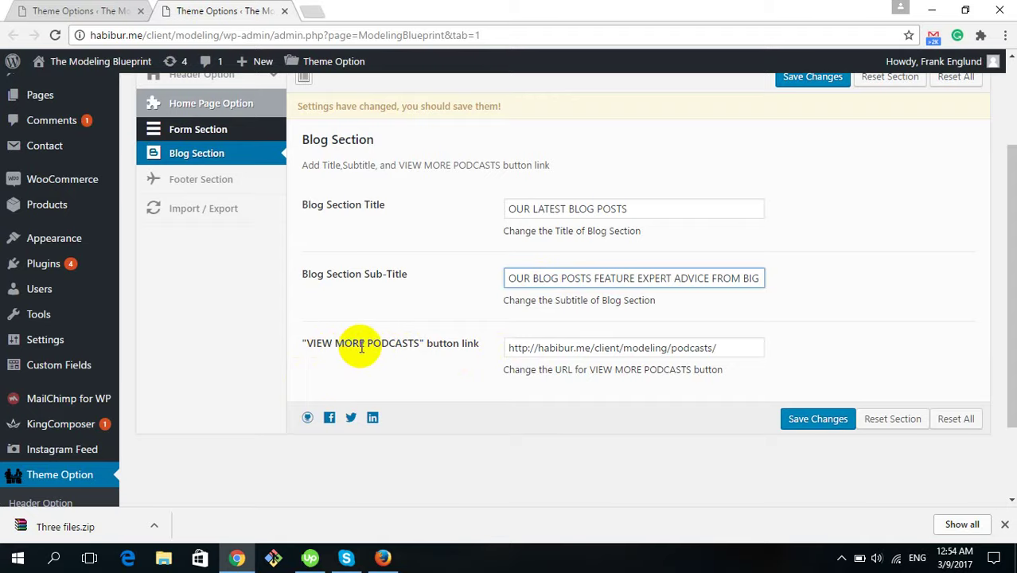
Check the live VIEW MORE PODCASTS button, then select its link URL in the settings
{"action": "left_click", "coordinate": [452, 342]}
{"action": "key", "text": "alt+Tab"}
{"action": "scroll", "coordinate": [558, 231], "scroll_direction": "down", "scroll_amount": 3}
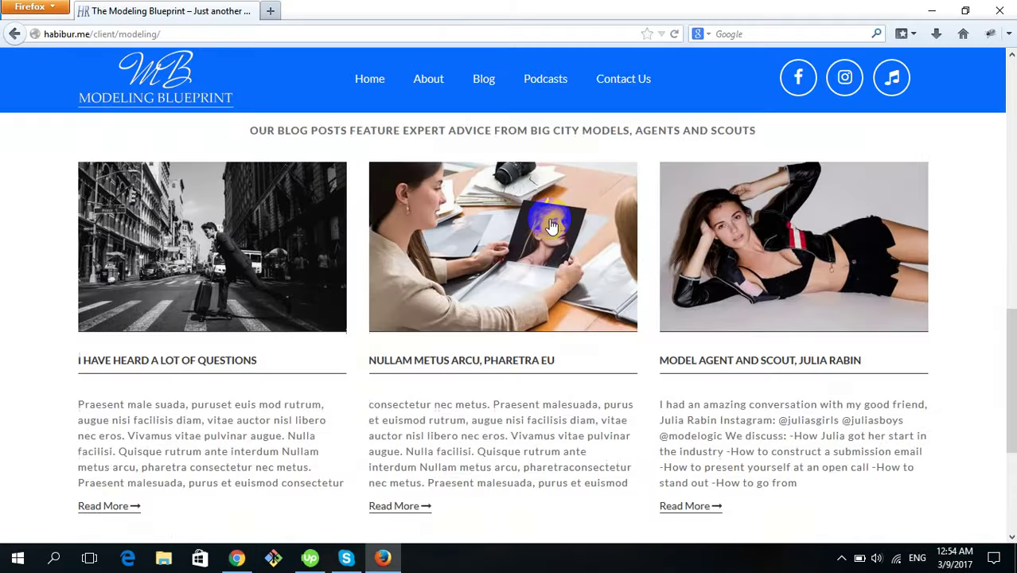
{"action": "scroll", "coordinate": [579, 271], "scroll_direction": "down", "scroll_amount": 2}
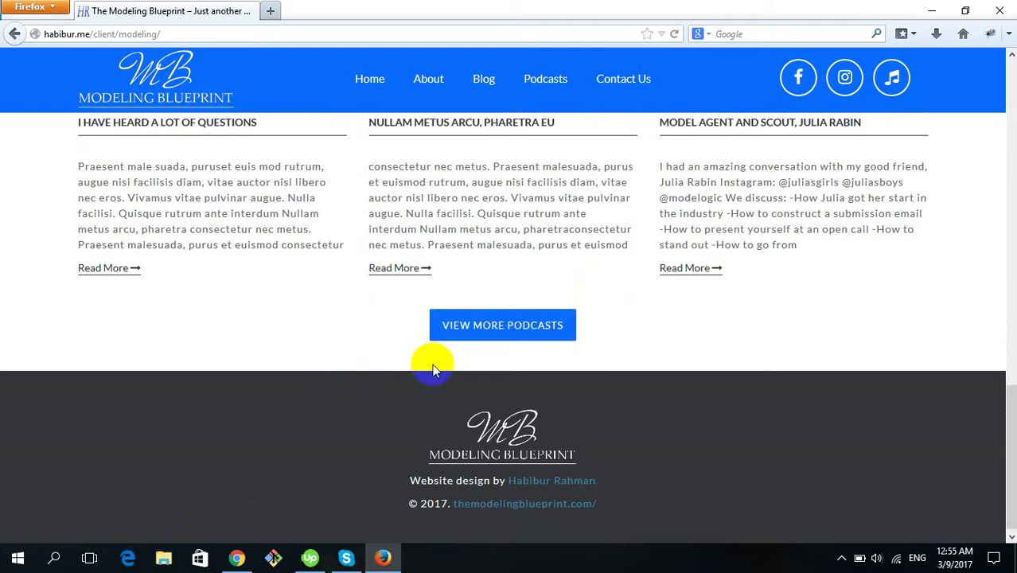
{"action": "key", "text": "alt+Tab"}
{"action": "left_click_drag", "start_coordinate": [730, 348], "coordinate": [504, 347]}
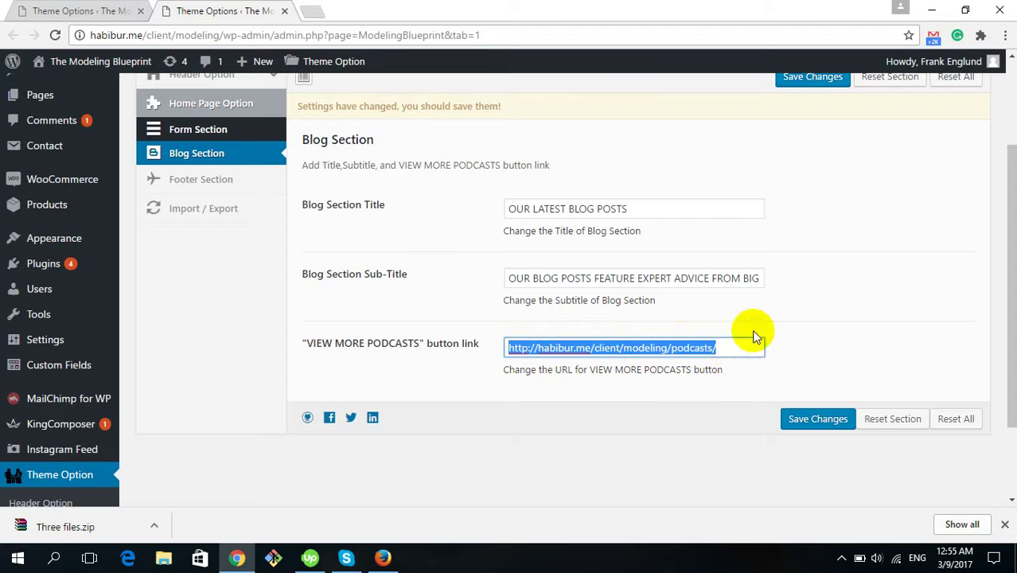
{"action": "scroll", "coordinate": [581, 255], "scroll_direction": "up", "scroll_amount": 3}
{"action": "scroll", "coordinate": [762, 339], "scroll_direction": "down", "scroll_amount": 3}
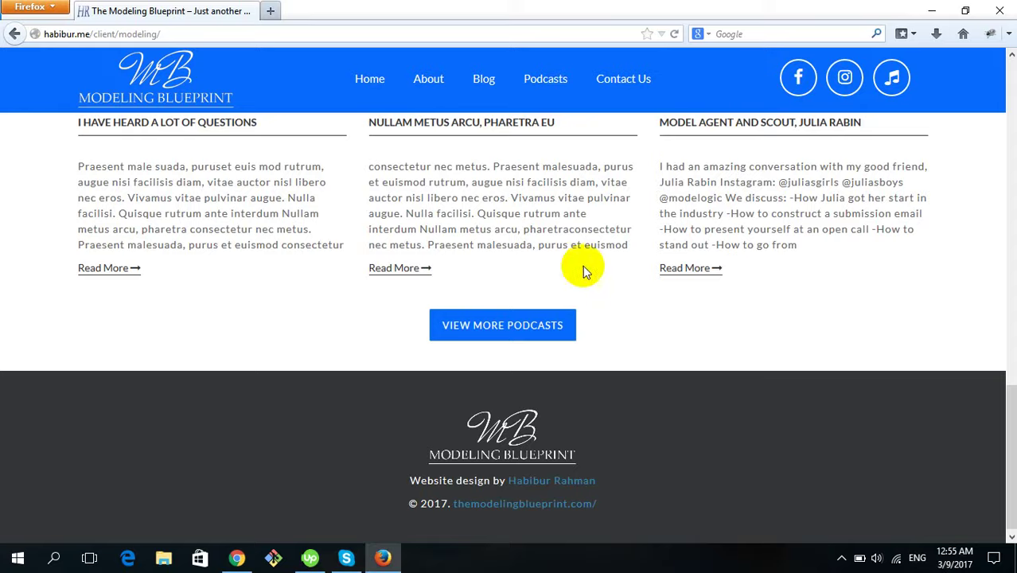
{"action": "scroll", "coordinate": [935, 329], "scroll_direction": "up", "scroll_amount": 2}
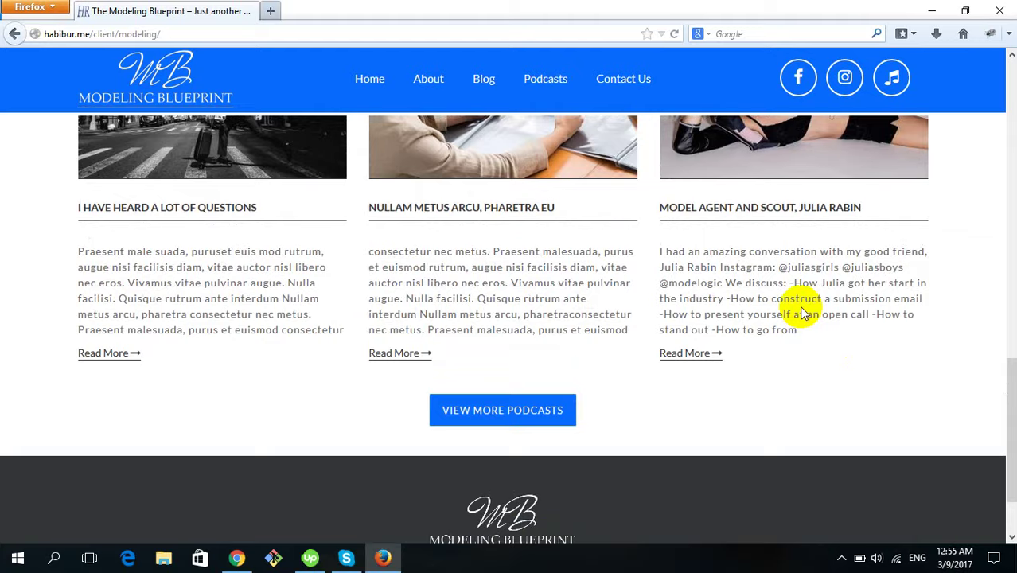
{"action": "scroll", "coordinate": [802, 313], "scroll_direction": "up", "scroll_amount": 20}
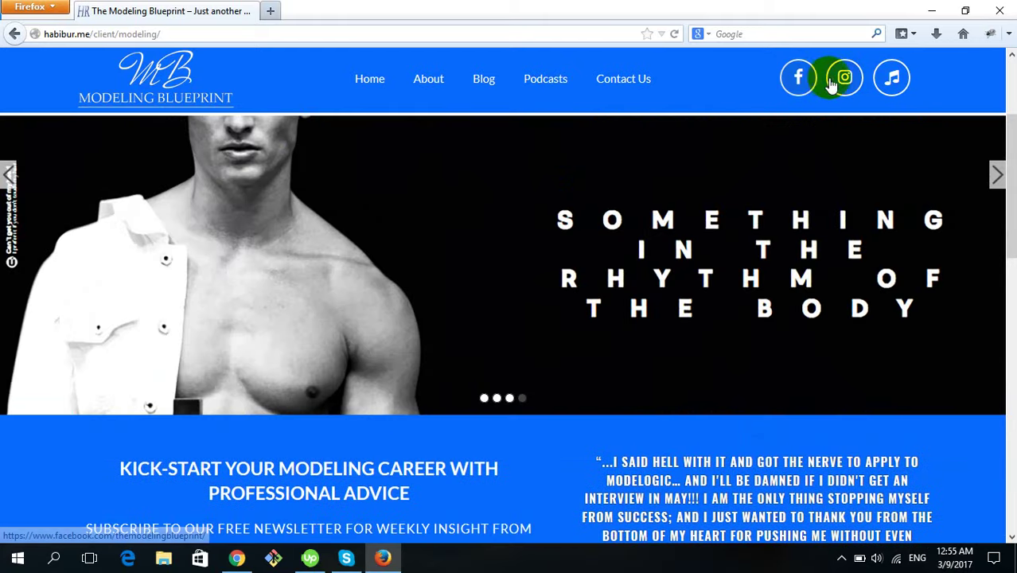
{"action": "scroll", "coordinate": [732, 199], "scroll_direction": "down", "scroll_amount": 5}
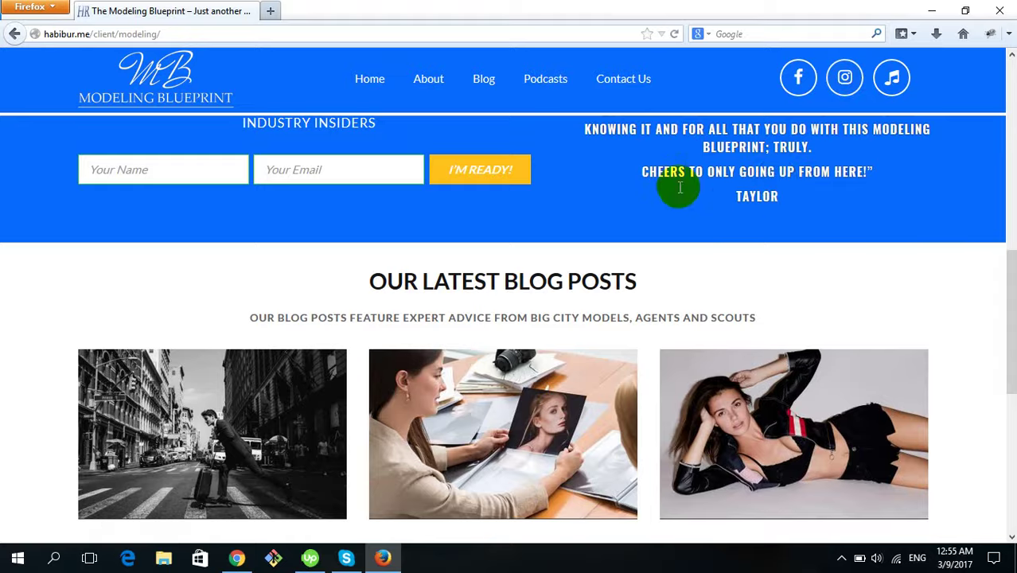
{"action": "scroll", "coordinate": [625, 179], "scroll_direction": "up", "scroll_amount": 2}
{"action": "left_click_drag", "start_coordinate": [296, 205], "coordinate": [761, 316]}
{"action": "scroll", "coordinate": [743, 336], "scroll_direction": "down", "scroll_amount": 5}
{"action": "scroll", "coordinate": [371, 217], "scroll_direction": "up", "scroll_amount": 2}
{"action": "left_click_drag", "start_coordinate": [362, 203], "coordinate": [749, 237]}
{"action": "scroll", "coordinate": [556, 325], "scroll_direction": "down", "scroll_amount": 5}
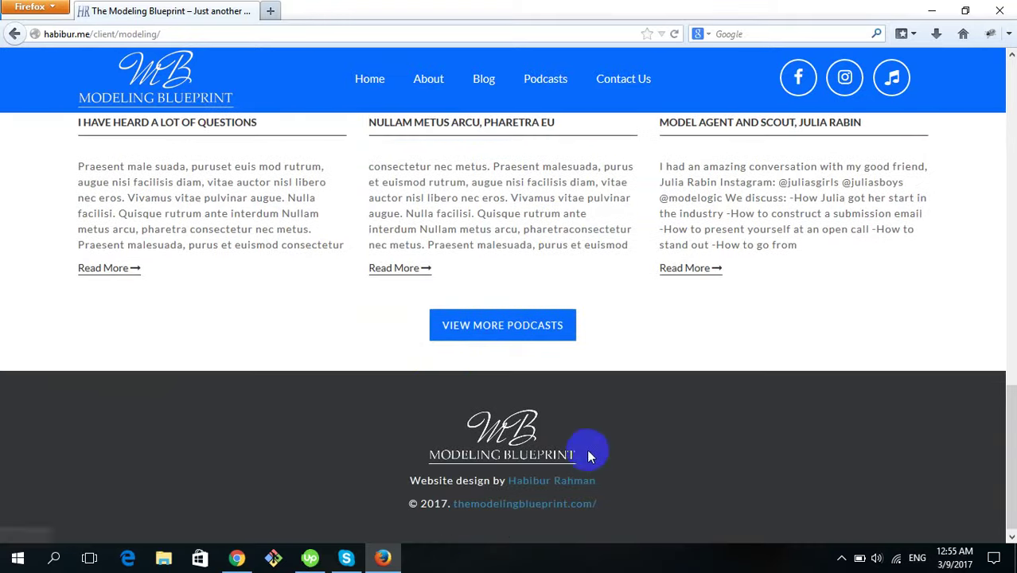
{"action": "key", "text": "alt+Tab"}
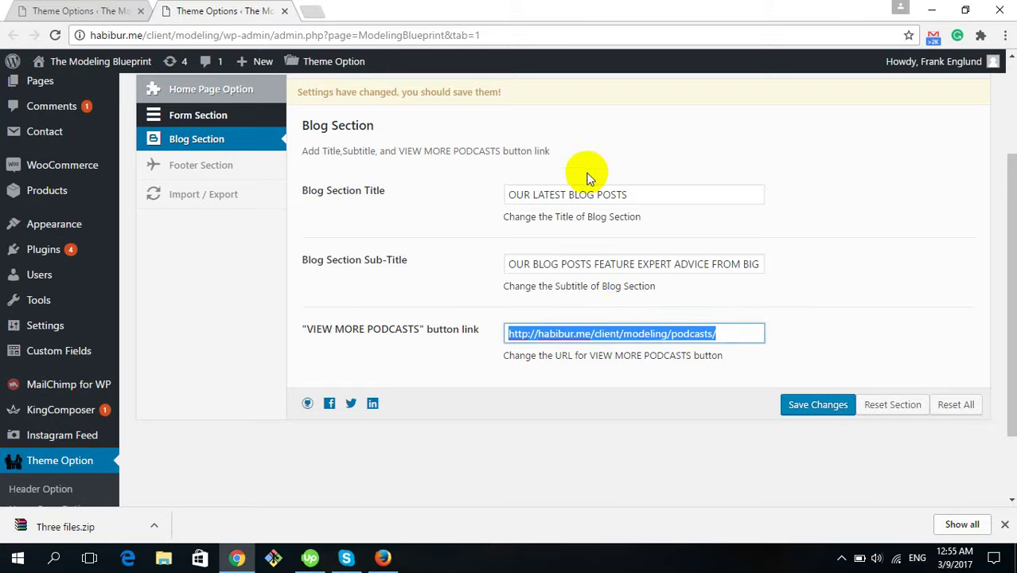
{"action": "scroll", "coordinate": [239, 359], "scroll_direction": "up", "scroll_amount": 1}
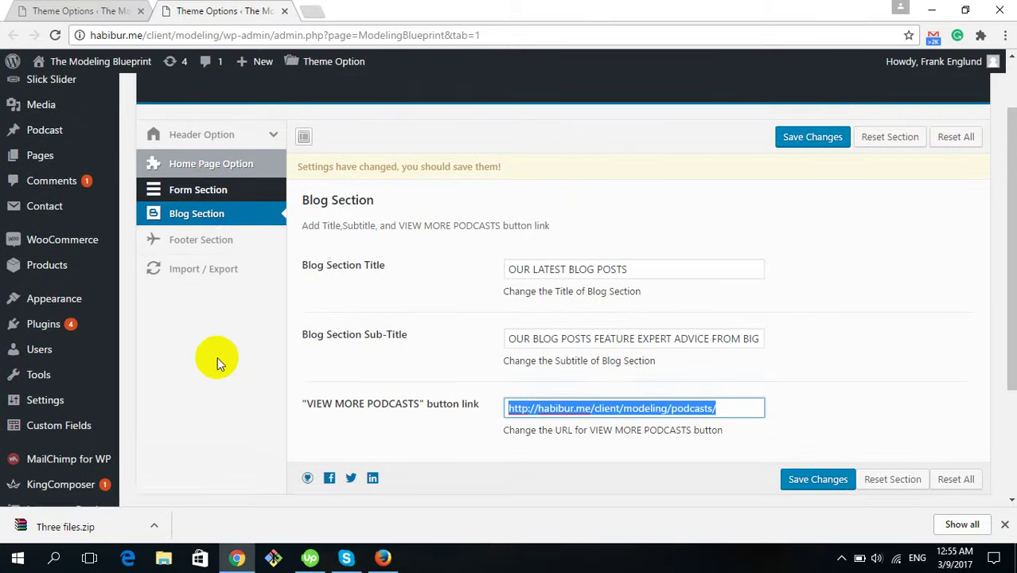
Review the Footer Section's logo.png and © 2017 footer text HTML against the live site footer
{"action": "left_click", "coordinate": [205, 243]}
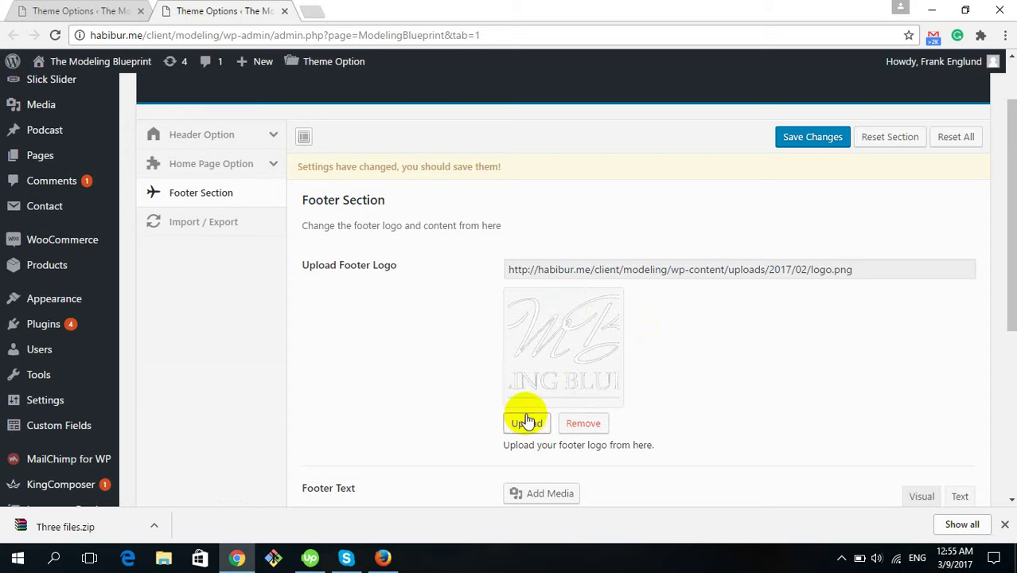
{"action": "scroll", "coordinate": [692, 363], "scroll_direction": "down", "scroll_amount": 3}
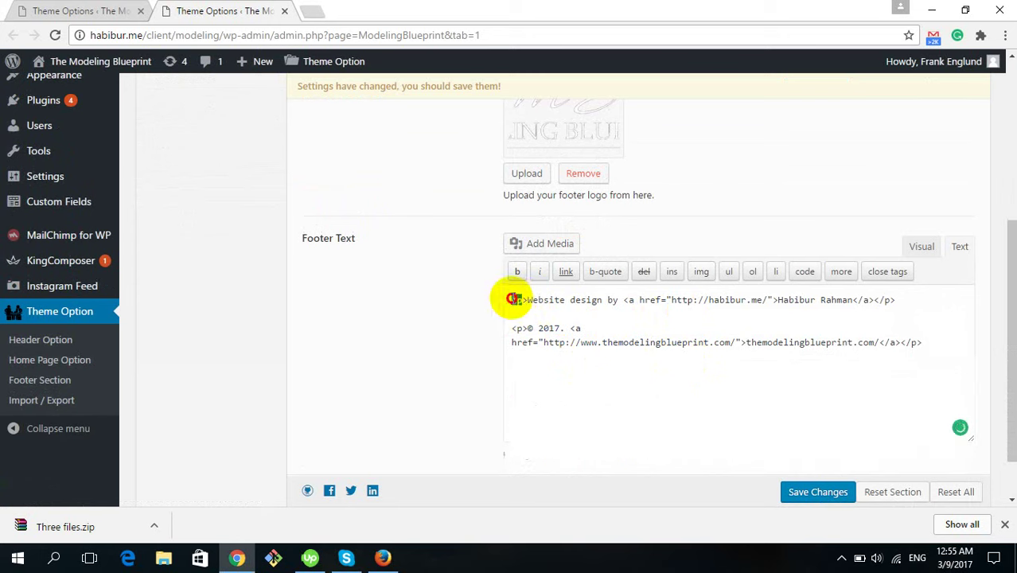
{"action": "left_click", "coordinate": [518, 298]}
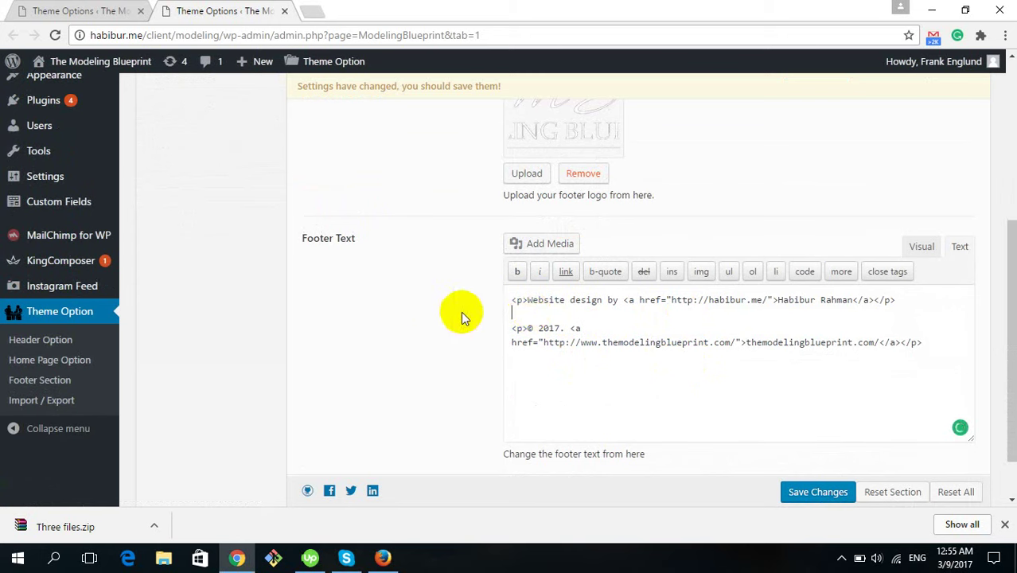
{"action": "key", "text": "alt+Tab"}
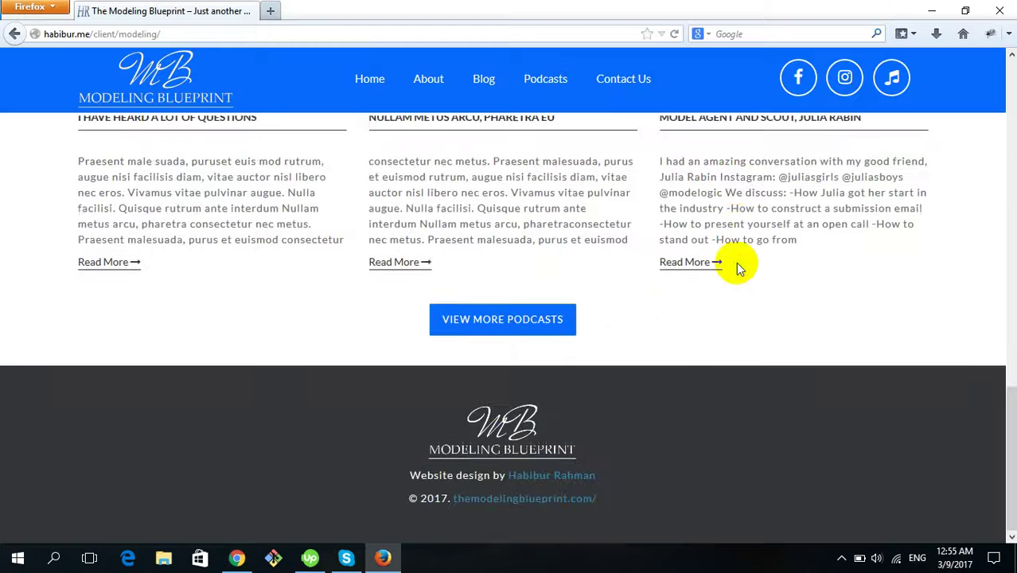
{"action": "scroll", "coordinate": [738, 268], "scroll_direction": "up", "scroll_amount": 15}
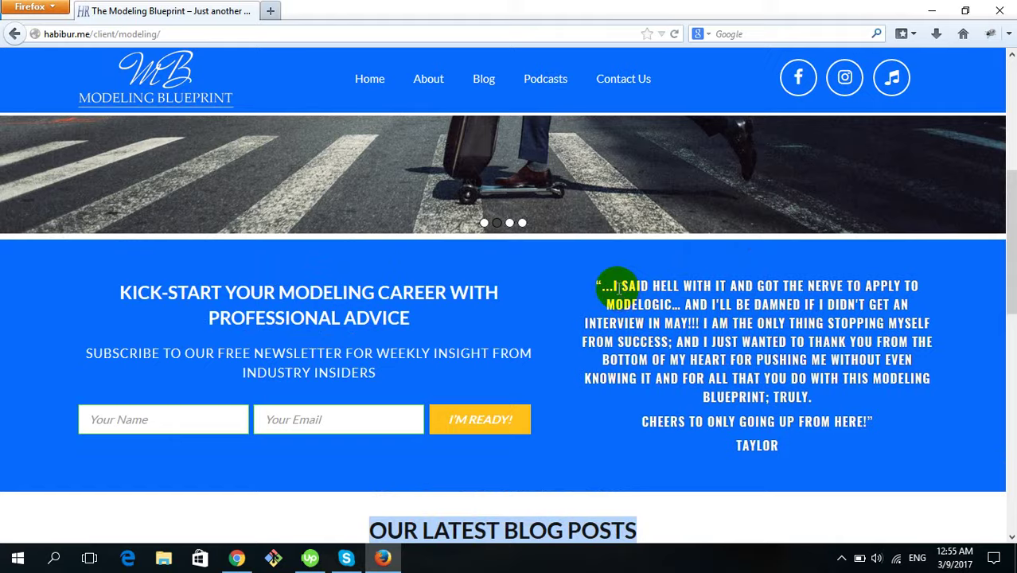
{"action": "left_click_drag", "start_coordinate": [617, 285], "coordinate": [722, 377]}
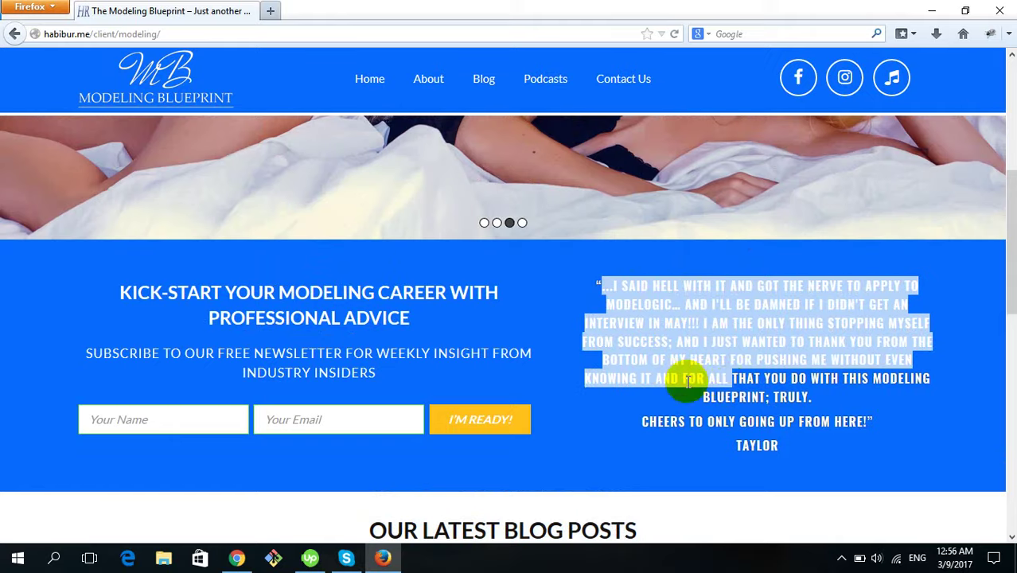
{"action": "key", "text": "alt+Tab"}
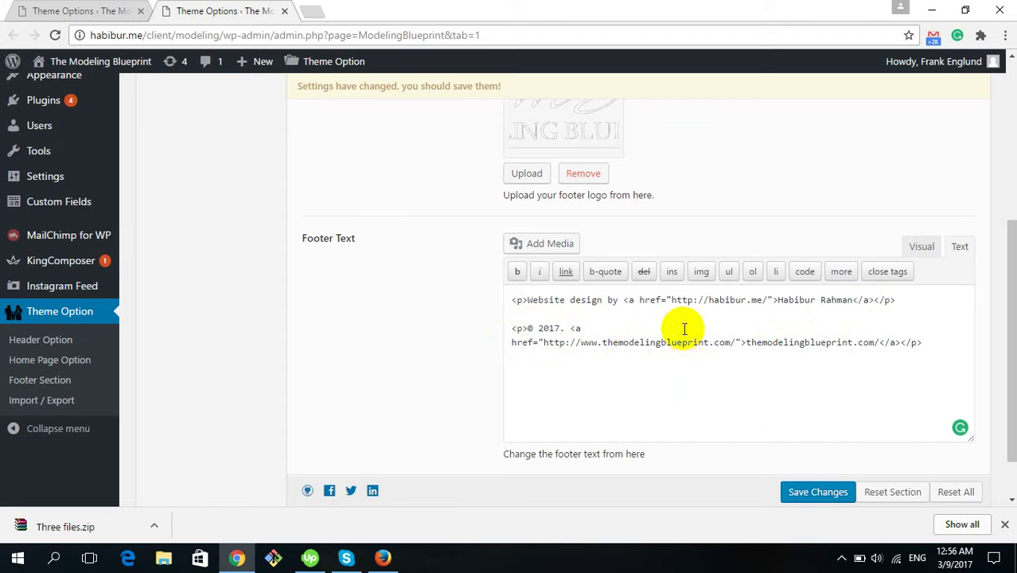
{"action": "scroll", "coordinate": [685, 335], "scroll_direction": "down", "scroll_amount": 1}
{"action": "key", "text": "alt+Tab"}
{"action": "scroll", "coordinate": [623, 422], "scroll_direction": "down", "scroll_amount": 1}
{"action": "scroll", "coordinate": [623, 422], "scroll_direction": "down", "scroll_amount": 6}
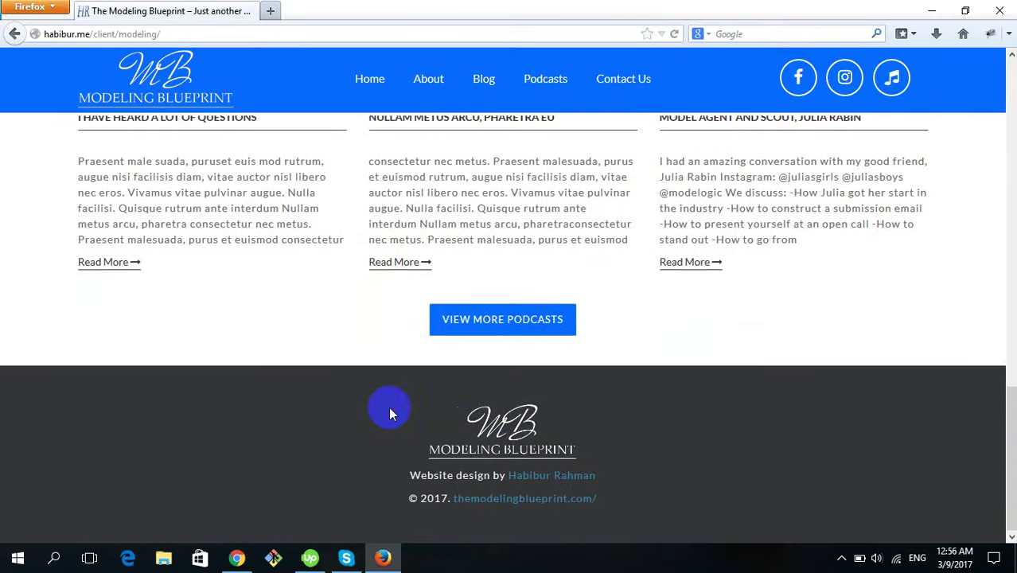
{"action": "scroll", "coordinate": [377, 403], "scroll_direction": "up", "scroll_amount": 4}
{"action": "scroll", "coordinate": [330, 325], "scroll_direction": "down", "scroll_amount": 1}
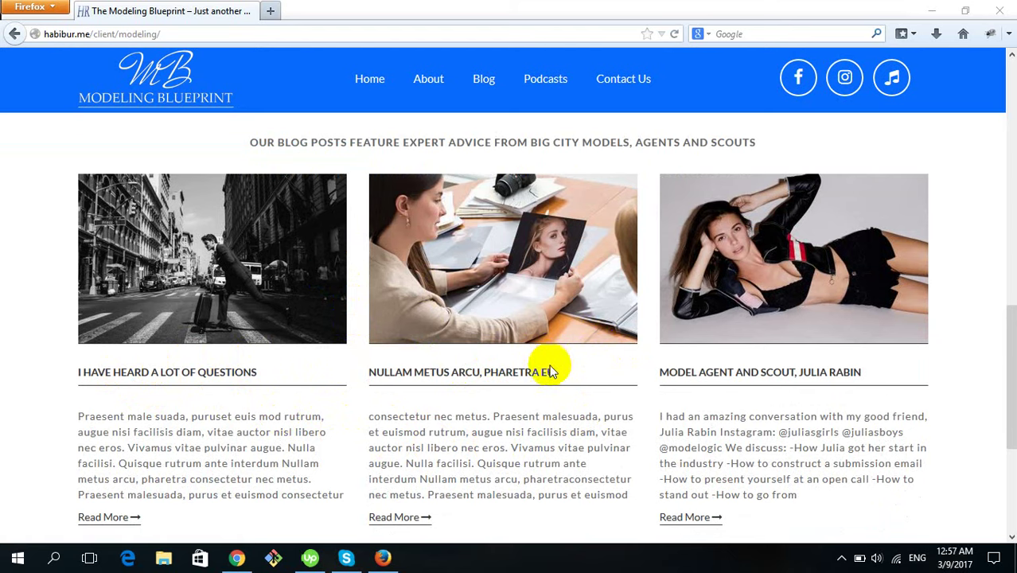
{"action": "scroll", "coordinate": [438, 404], "scroll_direction": "up", "scroll_amount": 2}
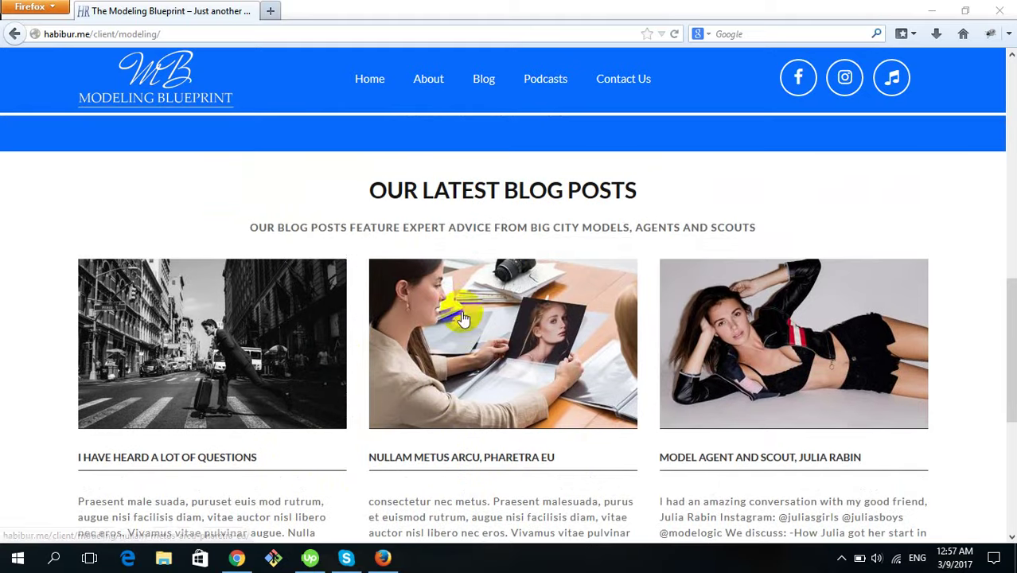
{"action": "key", "text": "alt+Tab"}
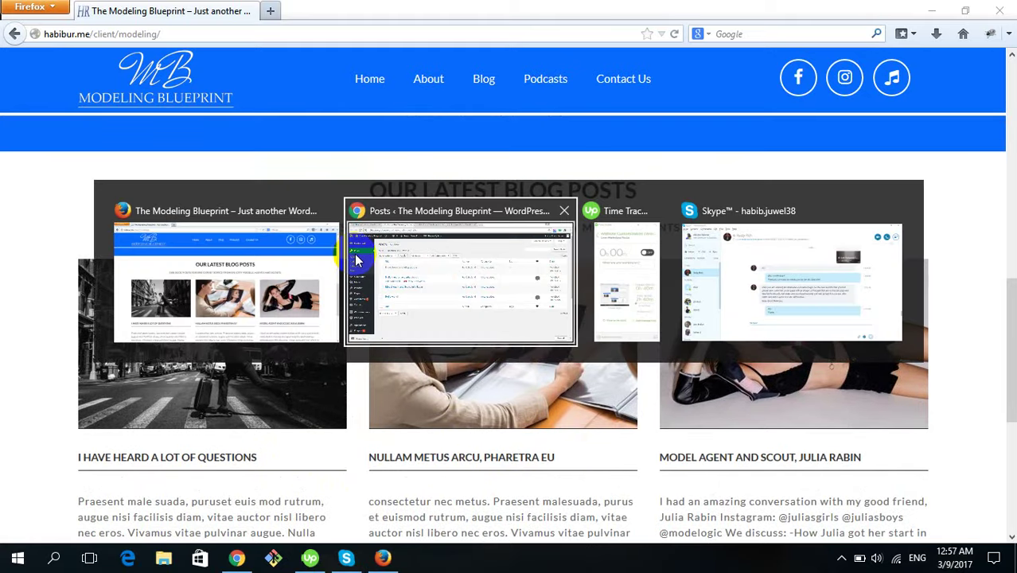
Switch to the Posts list and open 'I have heard a lot of questions' in Edit Post
{"action": "left_click", "coordinate": [356, 260]}
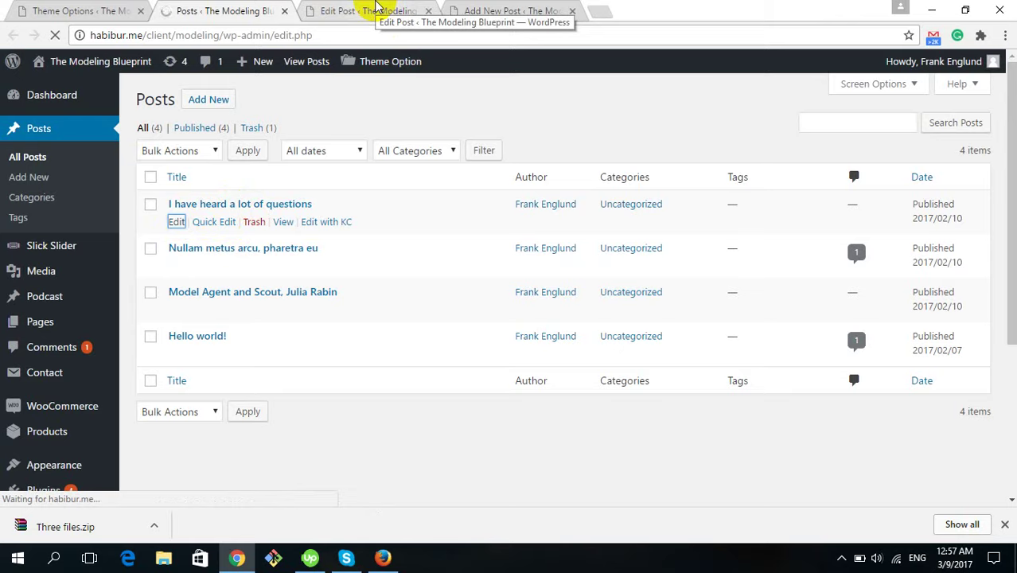
{"action": "left_click", "coordinate": [376, 8]}
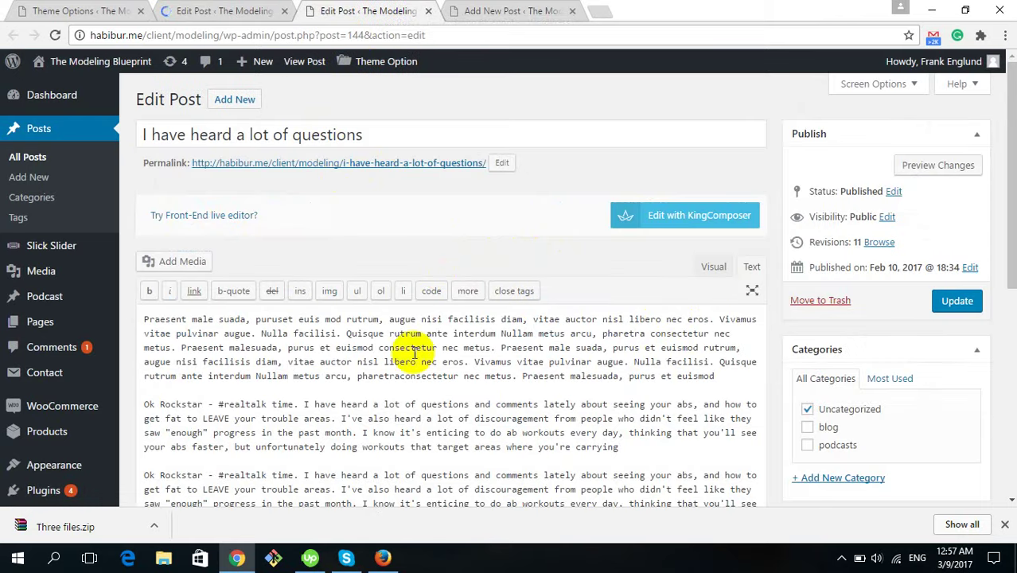
Select the post title, then toggle the content between Visual and Text views
{"action": "scroll", "coordinate": [931, 391], "scroll_direction": "down", "scroll_amount": 4}
{"action": "scroll", "coordinate": [647, 391], "scroll_direction": "up", "scroll_amount": 3}
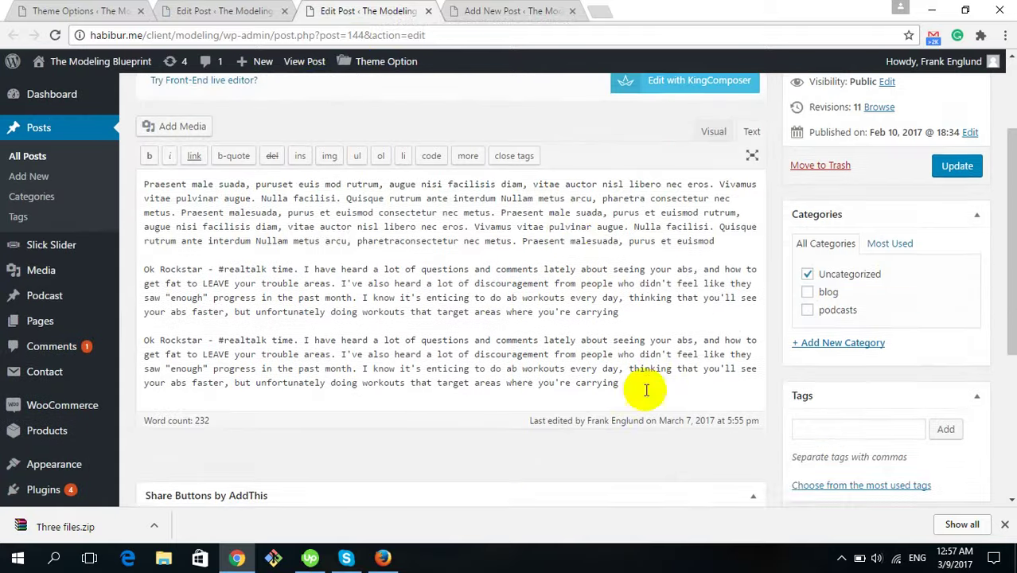
{"action": "scroll", "coordinate": [478, 279], "scroll_direction": "up", "scroll_amount": 2}
{"action": "left_click_drag", "start_coordinate": [360, 135], "coordinate": [141, 133]}
{"action": "left_click", "coordinate": [415, 361]}
{"action": "scroll", "coordinate": [752, 311], "scroll_direction": "down", "scroll_amount": 1}
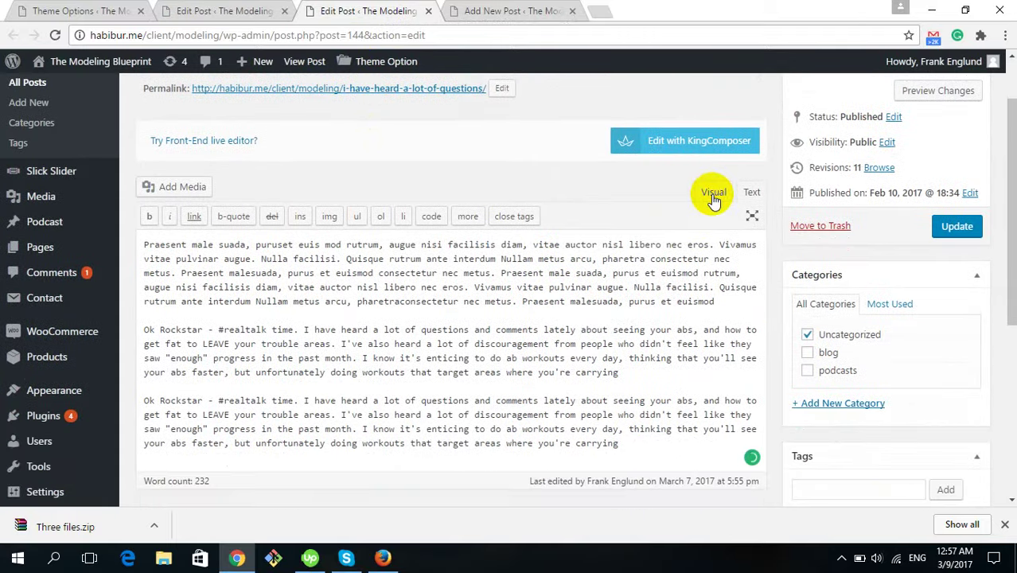
{"action": "left_click", "coordinate": [713, 195]}
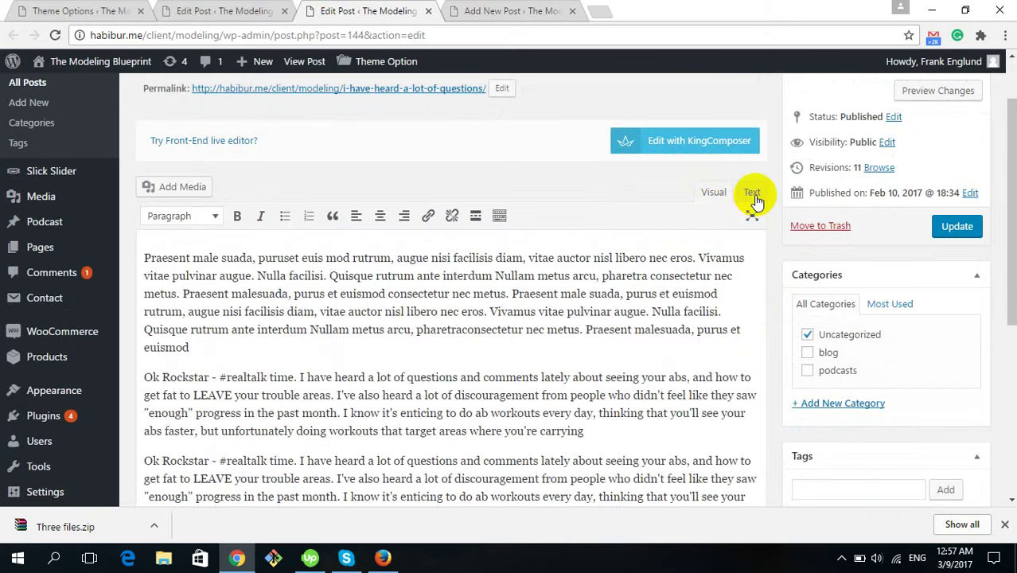
{"action": "left_click", "coordinate": [754, 196]}
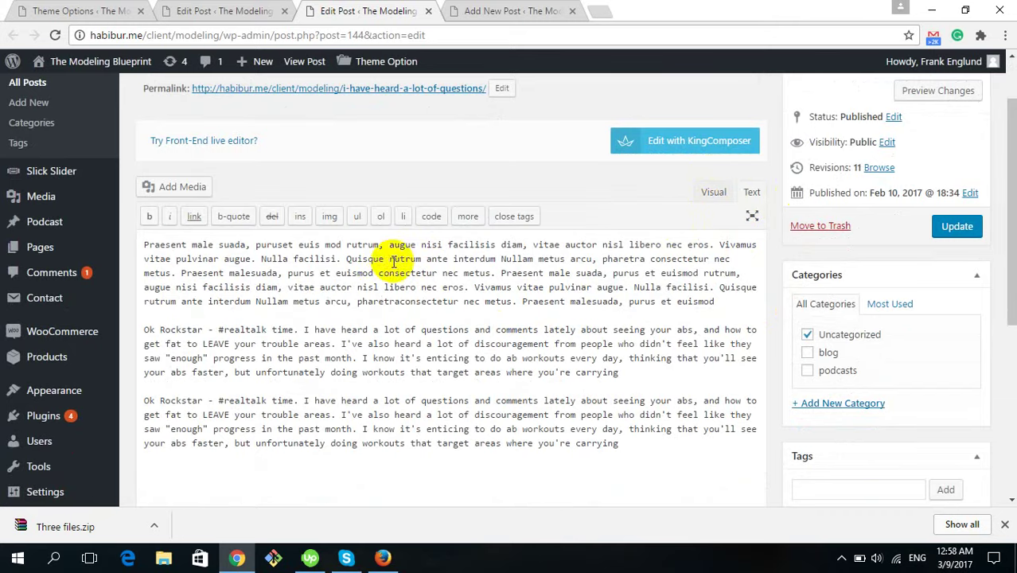
{"action": "left_click", "coordinate": [709, 194]}
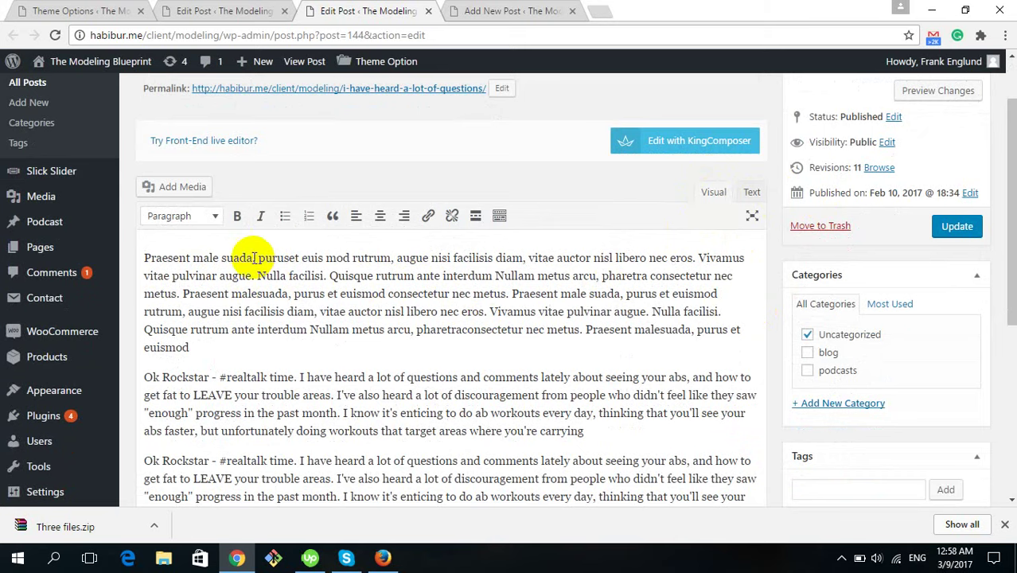
Make the opening words 'Praesent male suada' bold
{"action": "left_click_drag", "start_coordinate": [252, 256], "coordinate": [158, 258]}
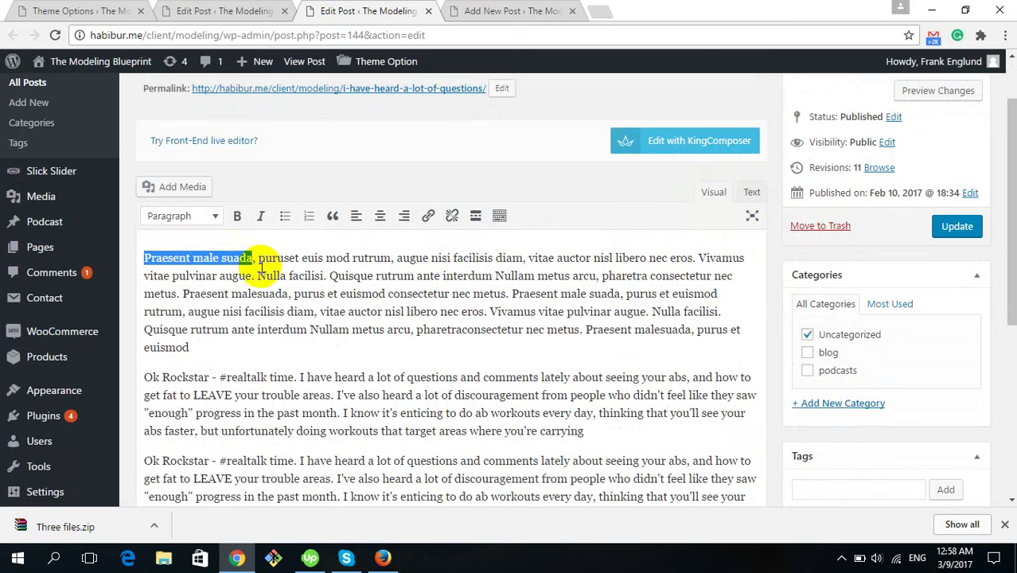
{"action": "left_click", "coordinate": [239, 218]}
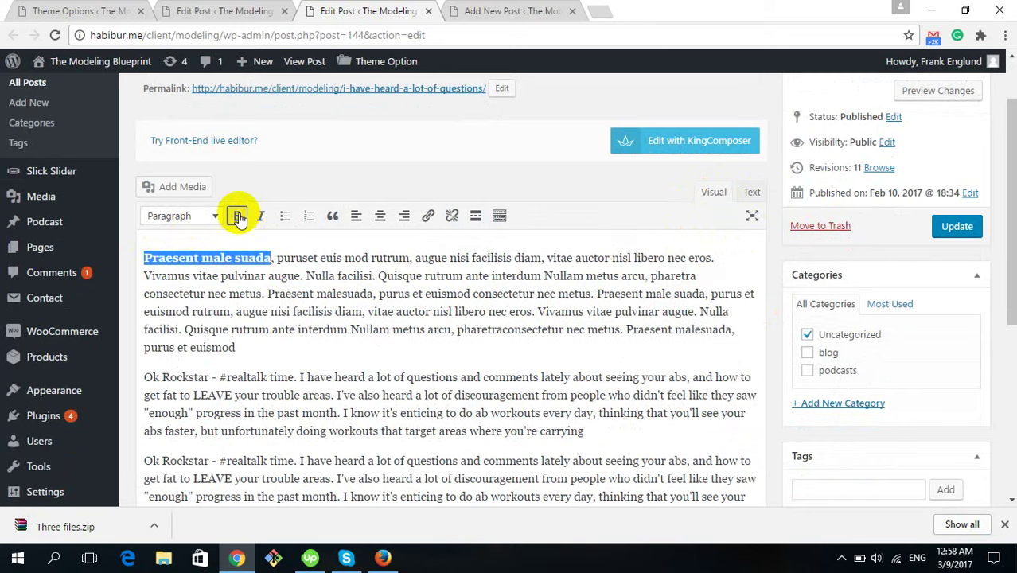
{"action": "left_click_drag", "start_coordinate": [317, 311], "coordinate": [319, 330]}
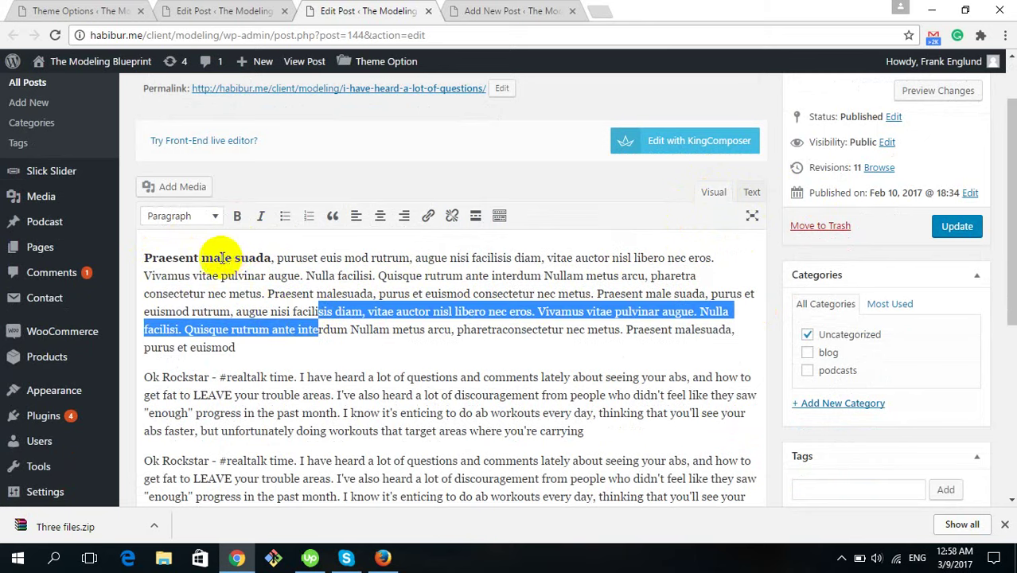
{"action": "left_click", "coordinate": [230, 258]}
Try Heading 1 on the first paragraph, then undo it to keep it as paragraph text
{"action": "left_click_drag", "start_coordinate": [271, 255], "coordinate": [165, 258]}
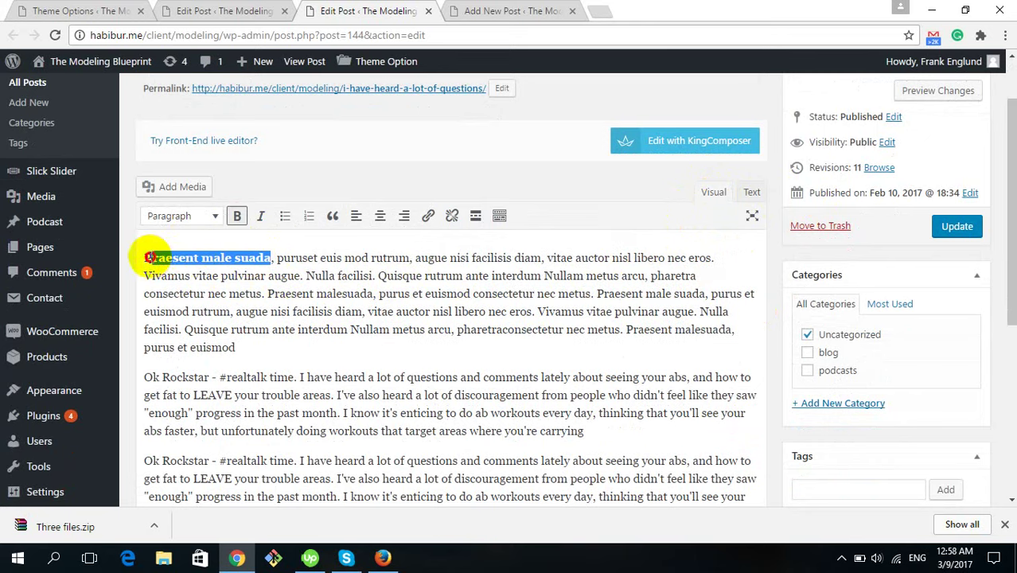
{"action": "left_click", "coordinate": [212, 217]}
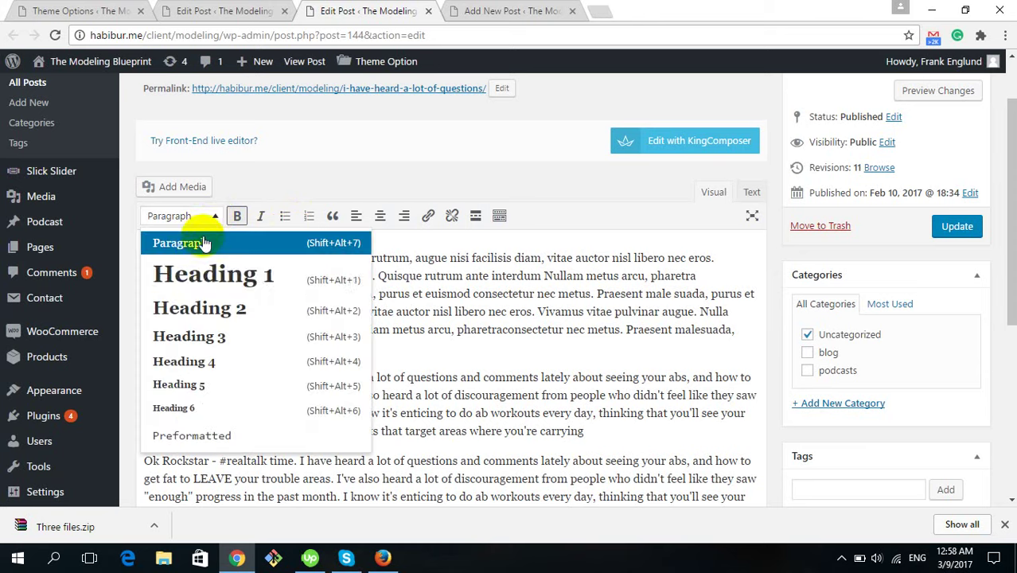
{"action": "left_click", "coordinate": [215, 292]}
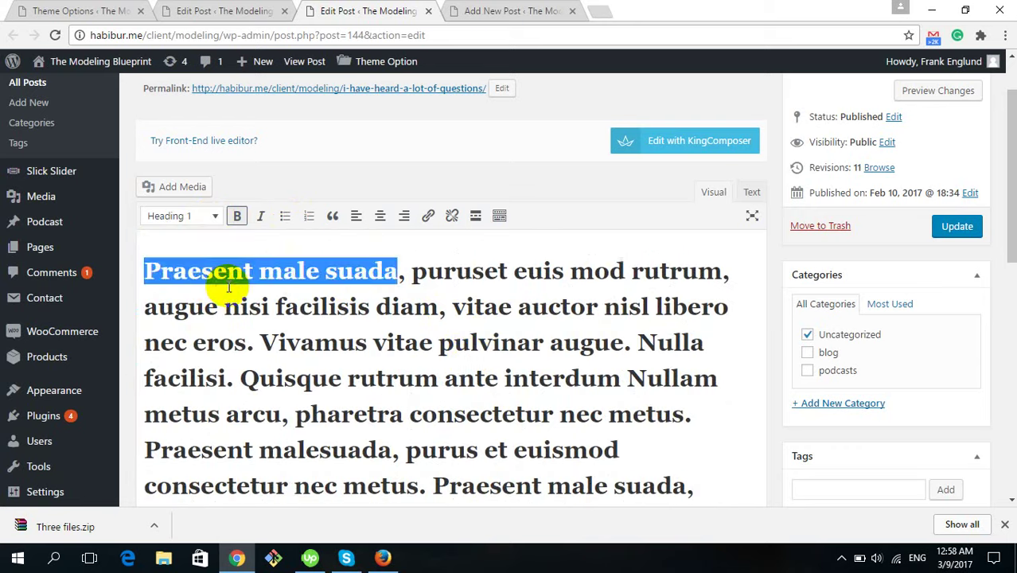
{"action": "left_click", "coordinate": [440, 312]}
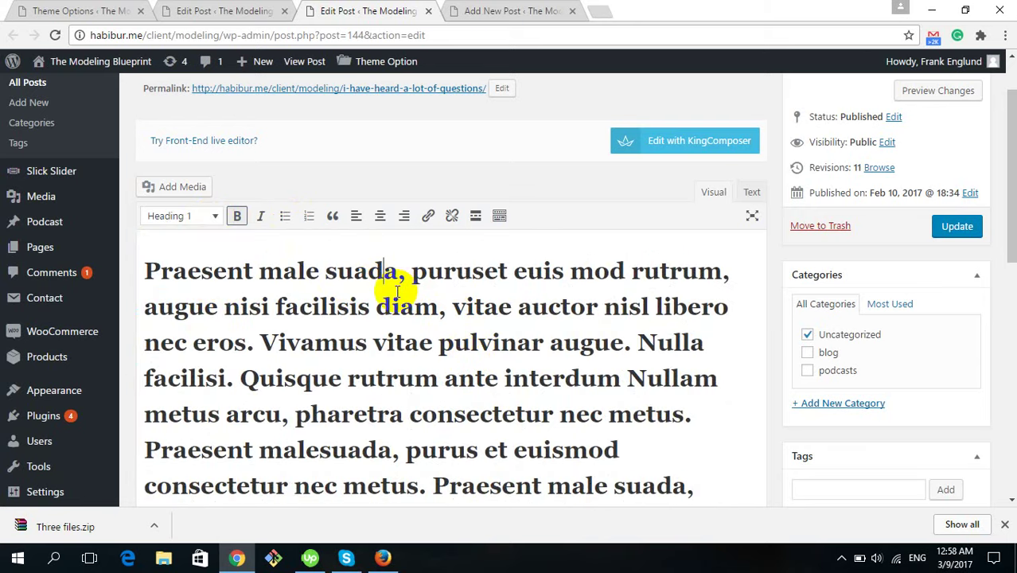
{"action": "key", "text": "ctrl+z"}
{"action": "left_click", "coordinate": [297, 258]}
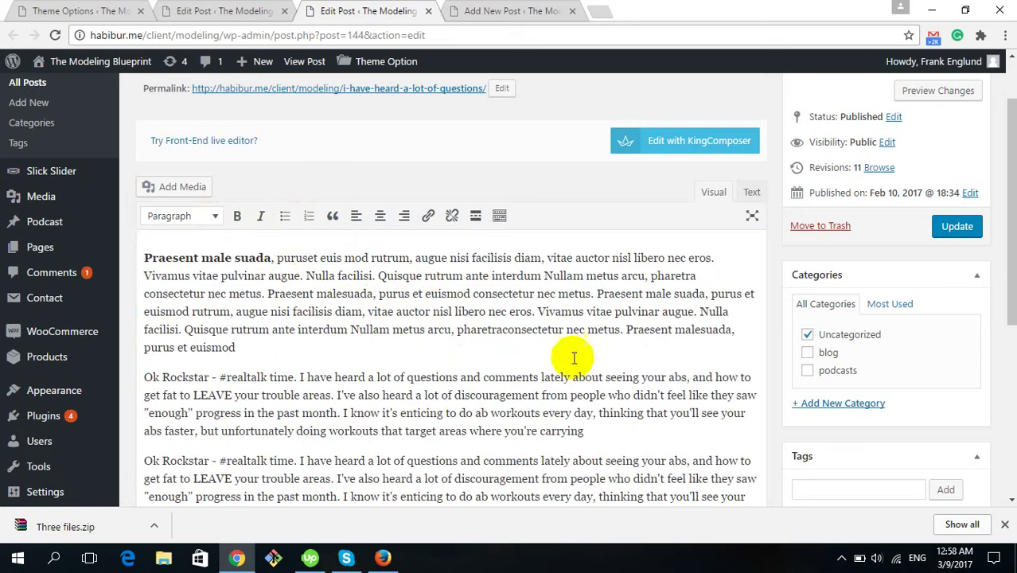
{"action": "scroll", "coordinate": [585, 381], "scroll_direction": "down", "scroll_amount": 1}
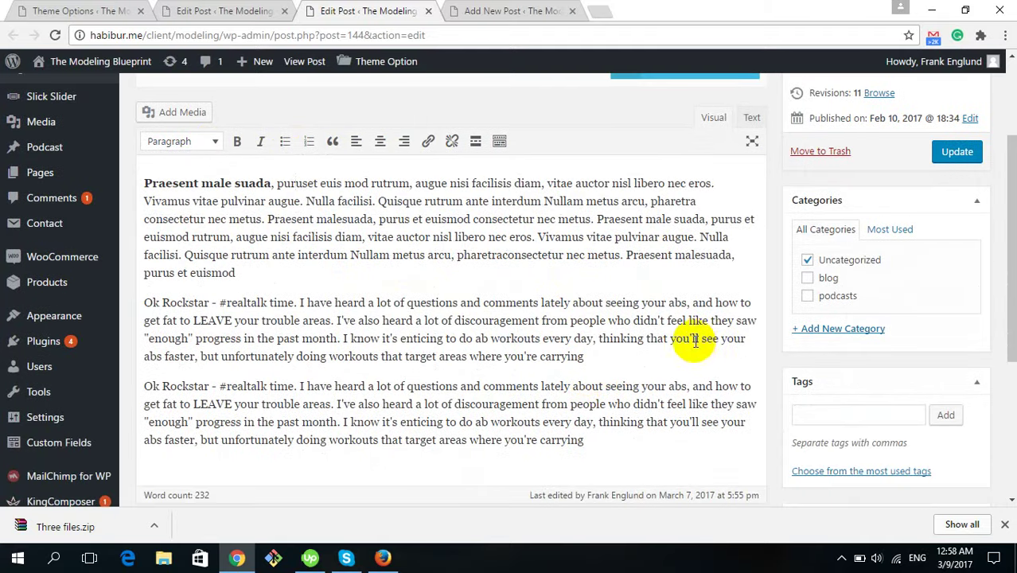
{"action": "scroll", "coordinate": [667, 326], "scroll_direction": "down", "scroll_amount": 2}
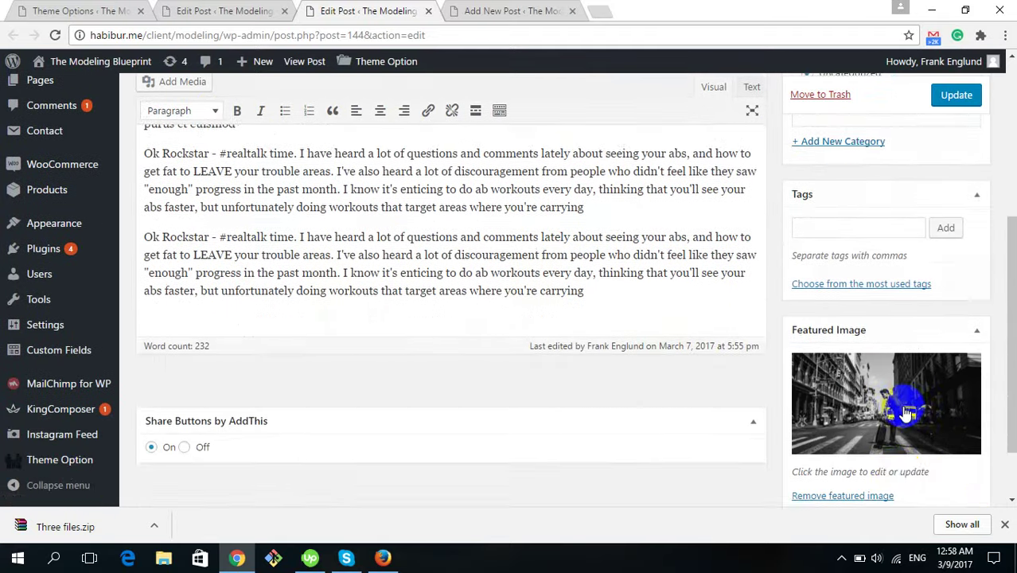
{"action": "scroll", "coordinate": [923, 439], "scroll_direction": "down", "scroll_amount": 1}
Scroll the live page, then select the post title in the WordPress editor
{"action": "left_click", "coordinate": [965, 349]}
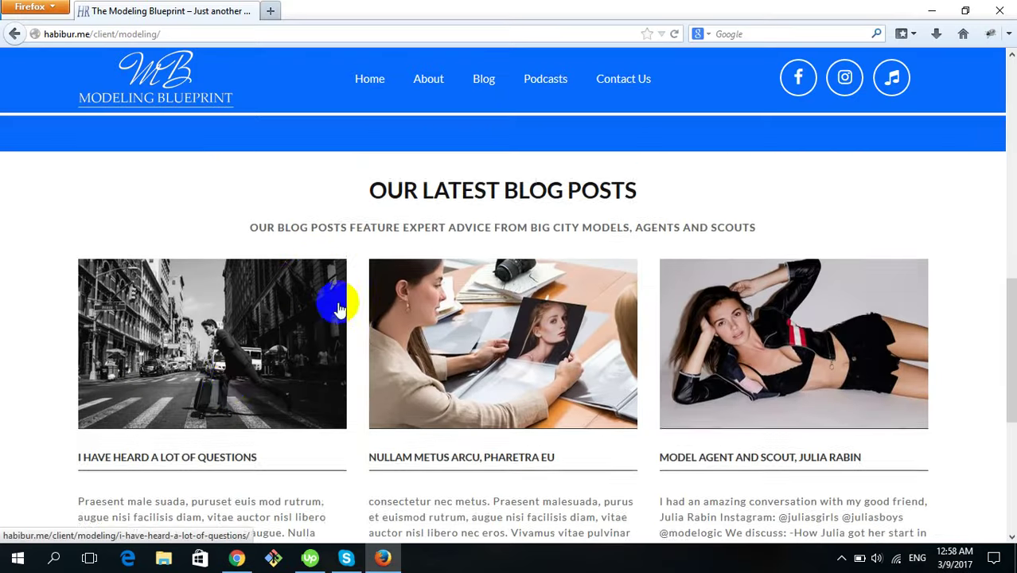
{"action": "scroll", "coordinate": [209, 342], "scroll_direction": "down", "scroll_amount": 3}
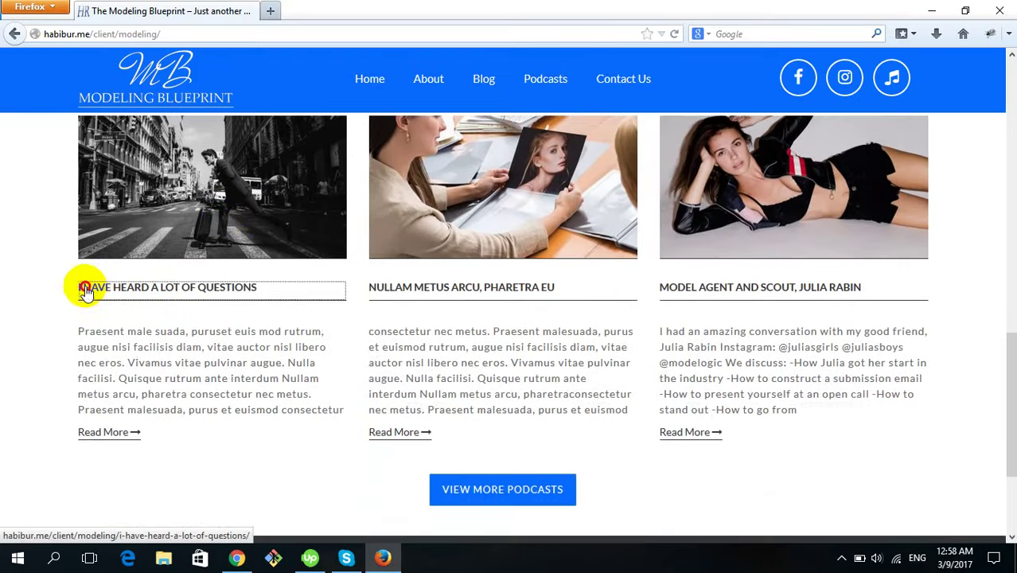
{"action": "key", "text": "alt+Tab"}
{"action": "scroll", "coordinate": [288, 210], "scroll_direction": "up", "scroll_amount": 4}
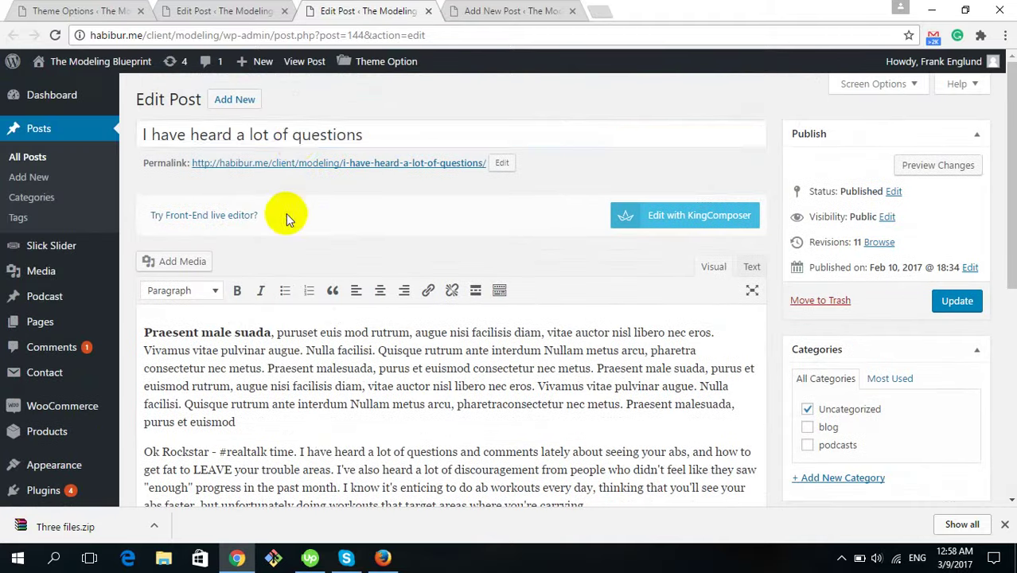
{"action": "left_click_drag", "start_coordinate": [363, 136], "coordinate": [144, 137]}
Open the I Have Heard a Lot of Questions post from the live homepage in a new tab
{"action": "key", "text": "alt+Tab"}
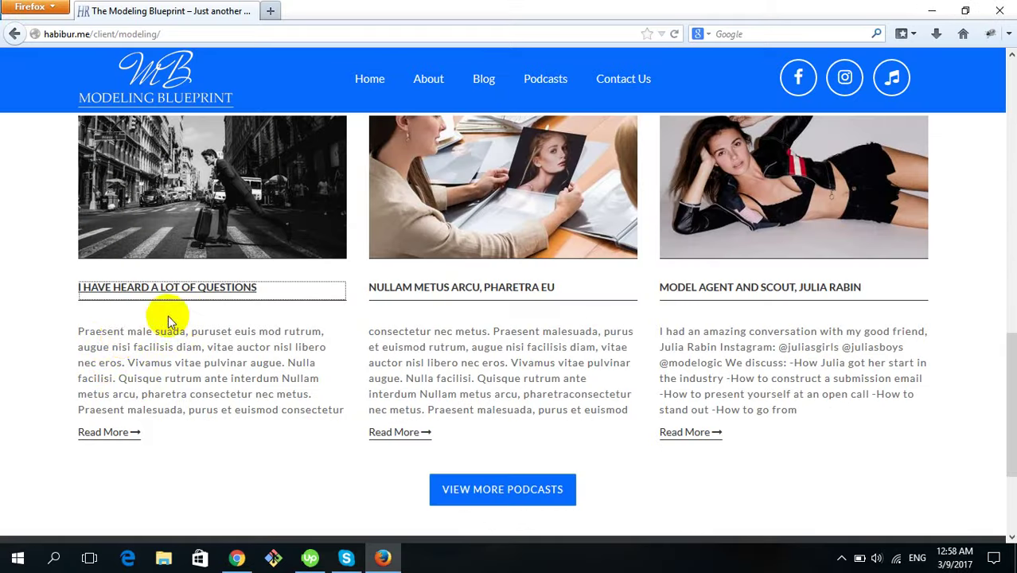
{"action": "key", "text": "alt+Tab"}
{"action": "key", "text": "alt+Tab"}
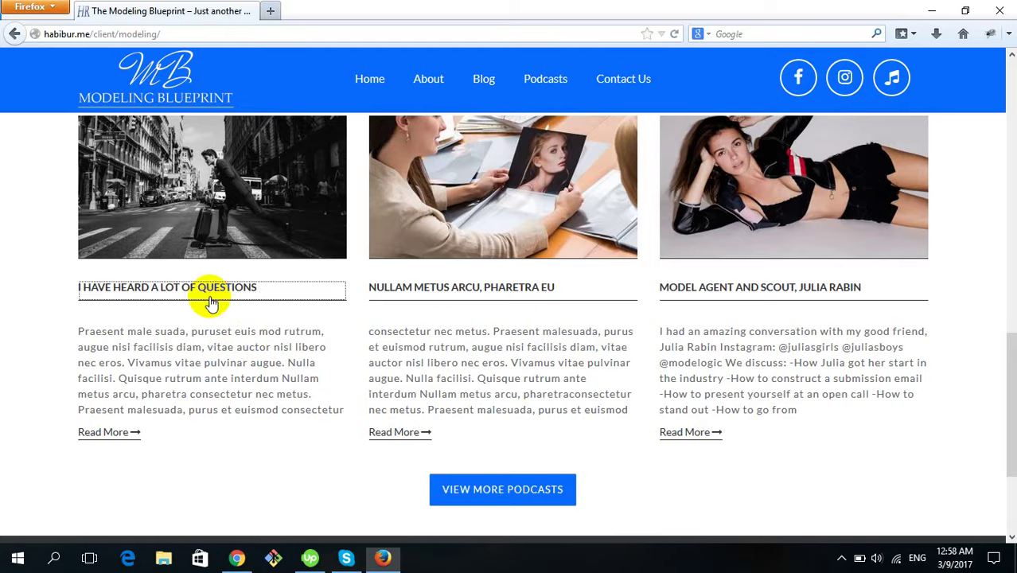
{"action": "middle_click", "coordinate": [125, 432]}
{"action": "left_click", "coordinate": [291, 10]}
{"action": "left_click", "coordinate": [243, 12]}
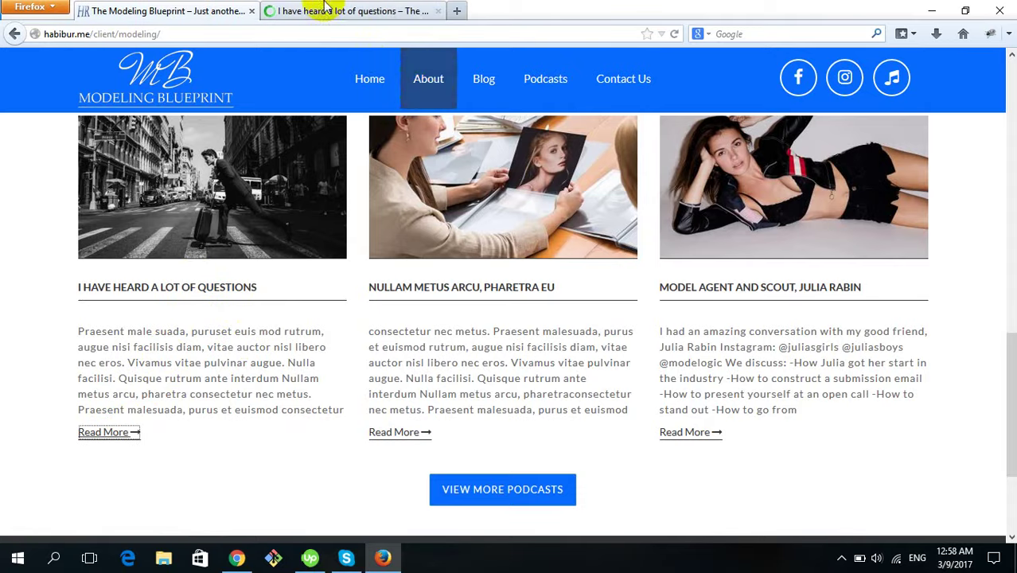
{"action": "left_click", "coordinate": [363, 12]}
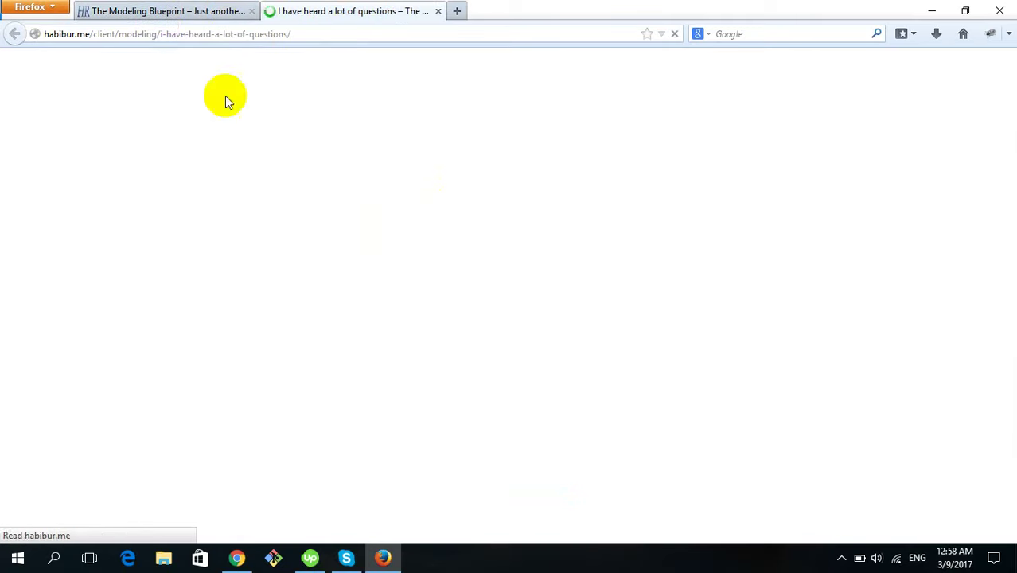
Compare the full live post with its content in the post editor
{"action": "key", "text": "alt"}
{"action": "scroll", "coordinate": [424, 429], "scroll_direction": "down", "scroll_amount": 2}
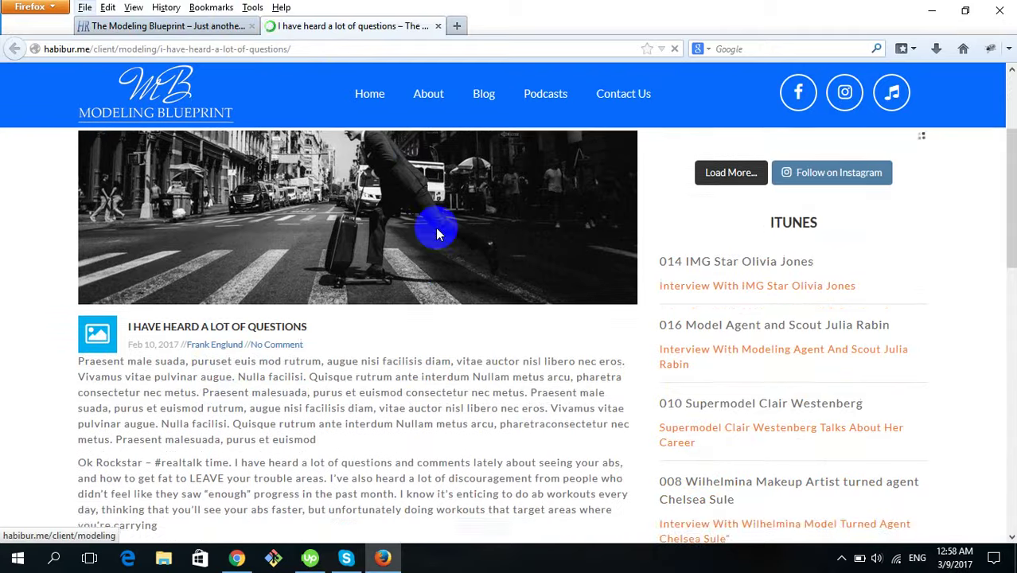
{"action": "key", "text": "alt+Tab"}
{"action": "scroll", "coordinate": [546, 388], "scroll_direction": "down", "scroll_amount": 3}
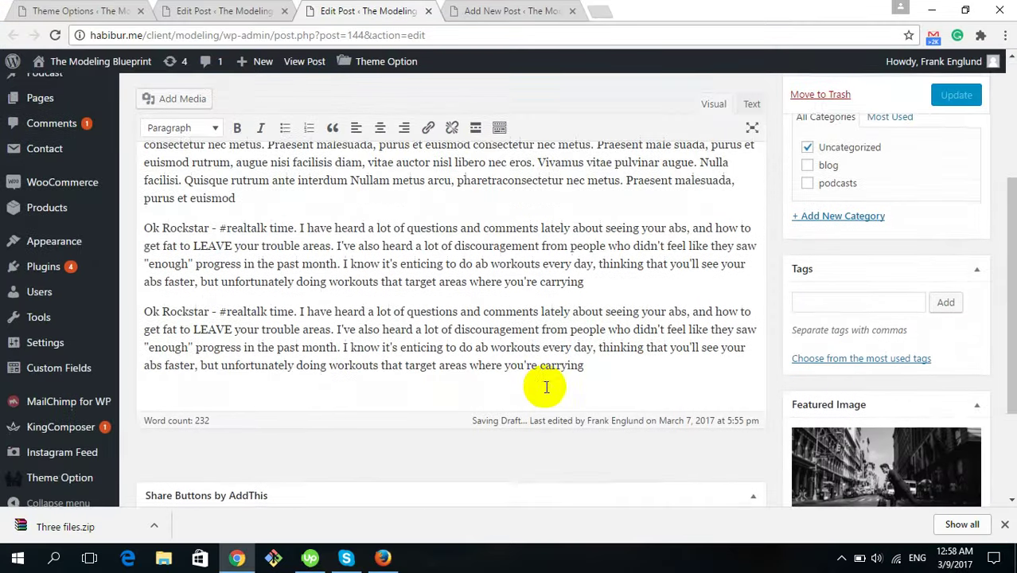
{"action": "scroll", "coordinate": [558, 374], "scroll_direction": "down", "scroll_amount": 1}
{"action": "scroll", "coordinate": [609, 288], "scroll_direction": "up", "scroll_amount": 2}
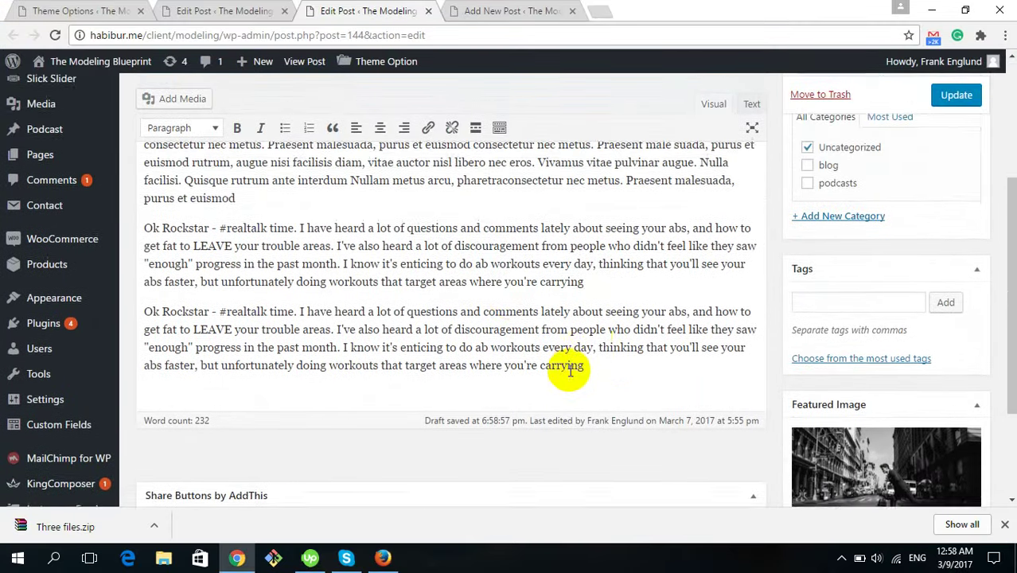
{"action": "scroll", "coordinate": [509, 358], "scroll_direction": "up", "scroll_amount": 1}
Scroll through the live questions post in Firefox before going back to the editor
{"action": "key", "text": "alt+Tab"}
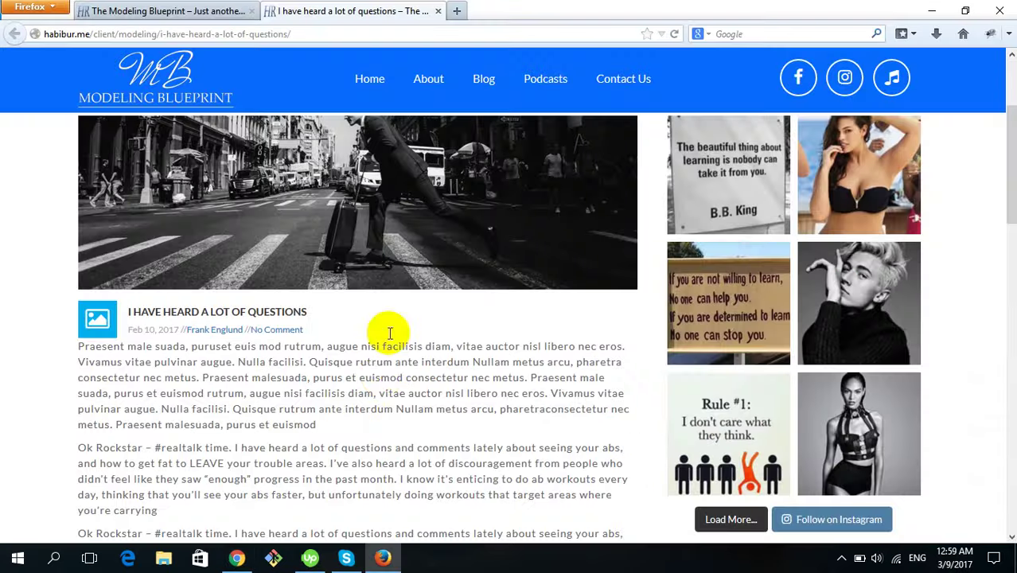
{"action": "scroll", "coordinate": [448, 342], "scroll_direction": "down", "scroll_amount": 6}
{"action": "scroll", "coordinate": [460, 342], "scroll_direction": "up", "scroll_amount": 8}
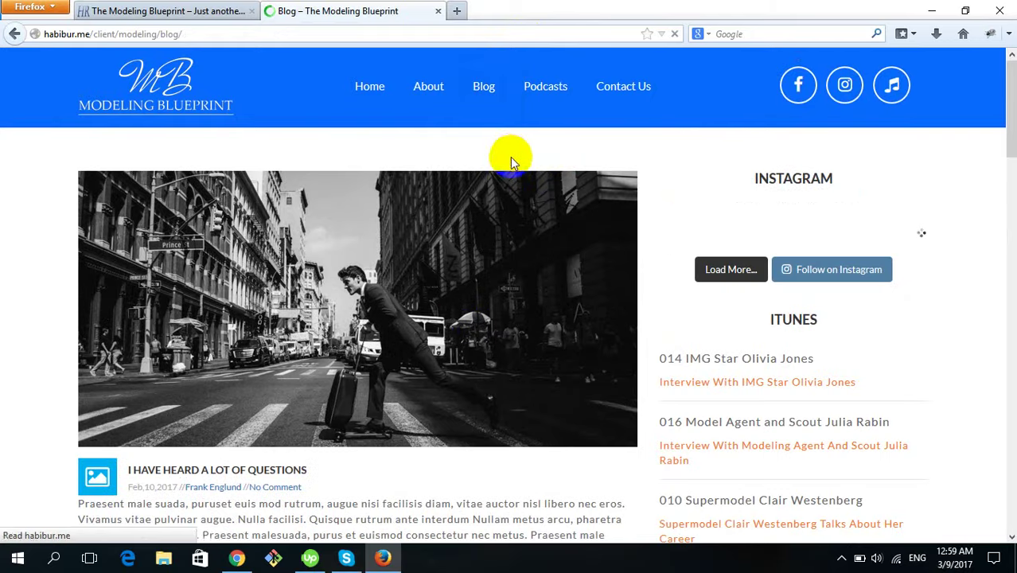
{"action": "scroll", "coordinate": [422, 362], "scroll_direction": "down", "scroll_amount": 3}
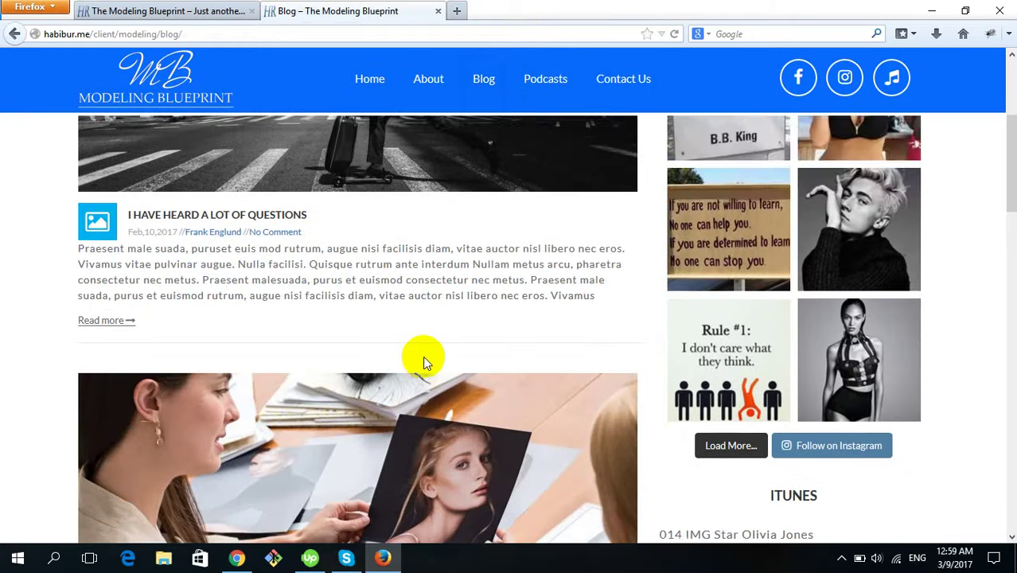
{"action": "scroll", "coordinate": [410, 350], "scroll_direction": "up", "scroll_amount": 2}
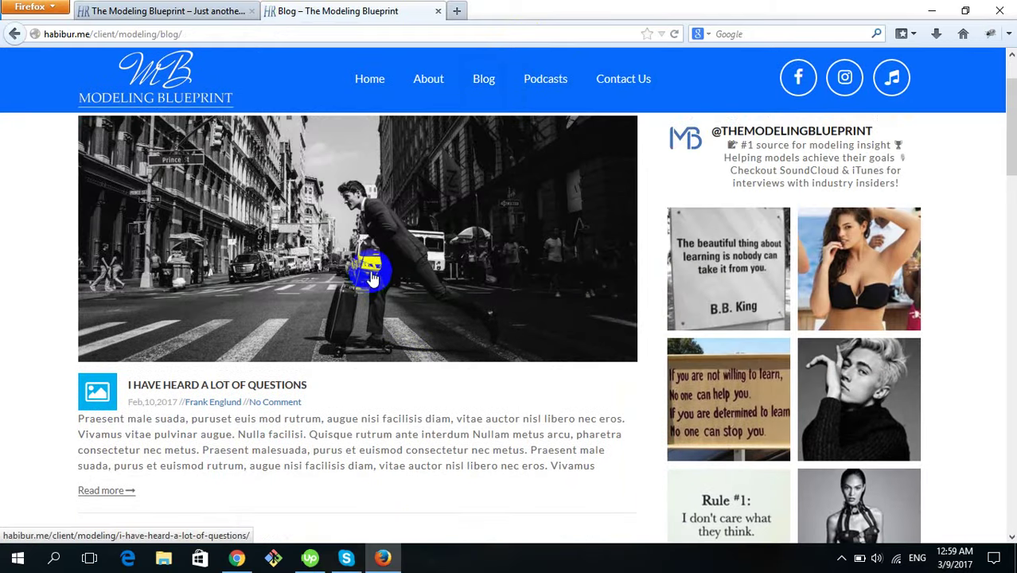
{"action": "scroll", "coordinate": [398, 319], "scroll_direction": "down", "scroll_amount": 10}
{"action": "scroll", "coordinate": [426, 350], "scroll_direction": "down", "scroll_amount": 9}
{"action": "key", "text": "alt+Tab"}
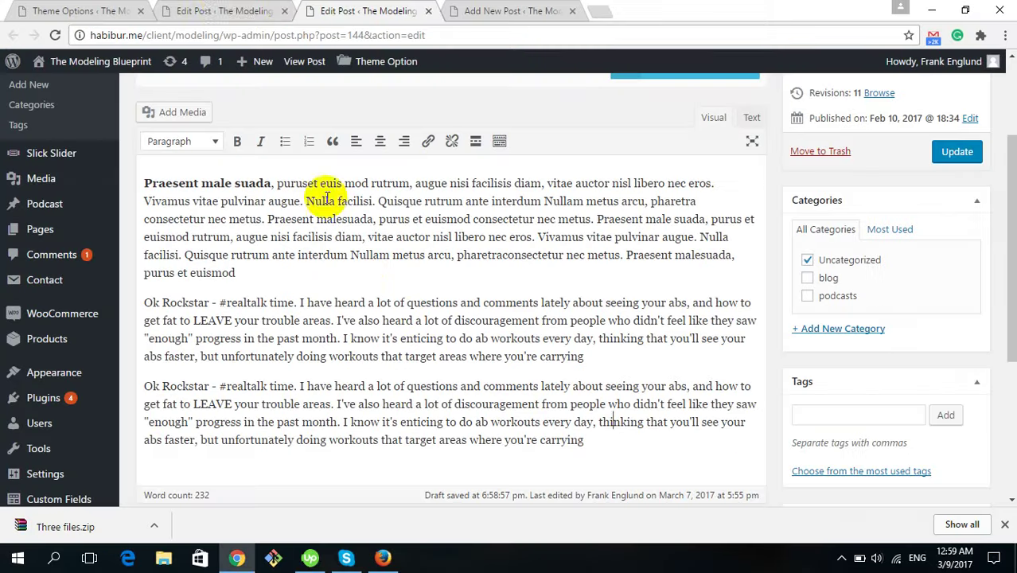
Load the Posts list in the second Edit Post tab, then view the questions post in the third
{"action": "left_click", "coordinate": [224, 7]}
{"action": "left_click", "coordinate": [83, 7]}
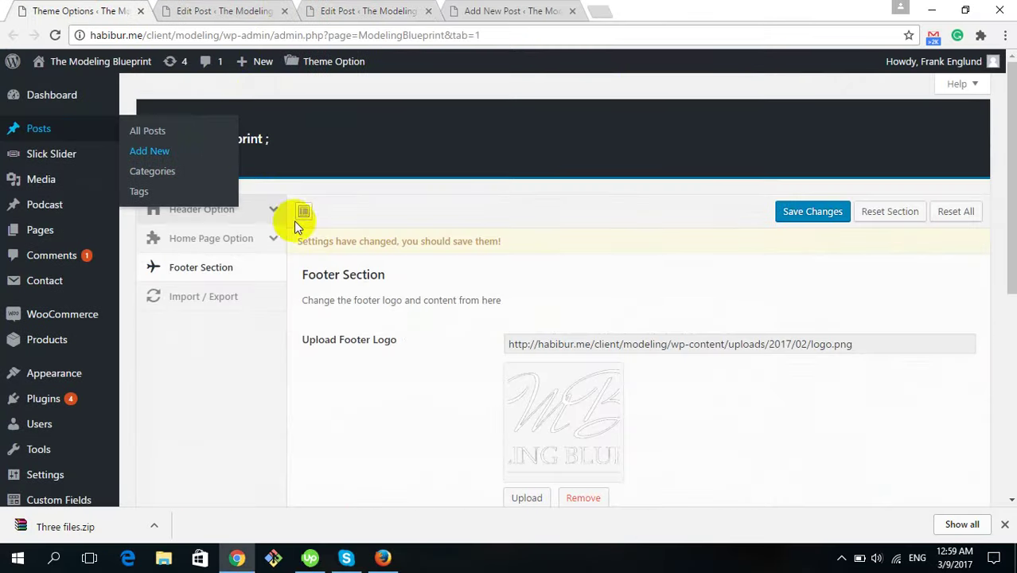
{"action": "left_click", "coordinate": [235, 10]}
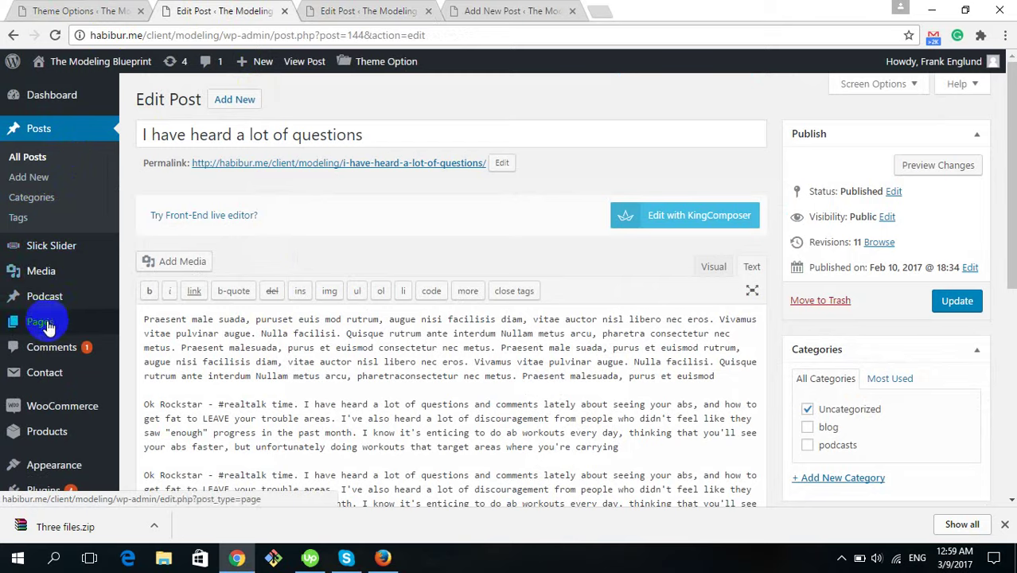
{"action": "left_click", "coordinate": [39, 130]}
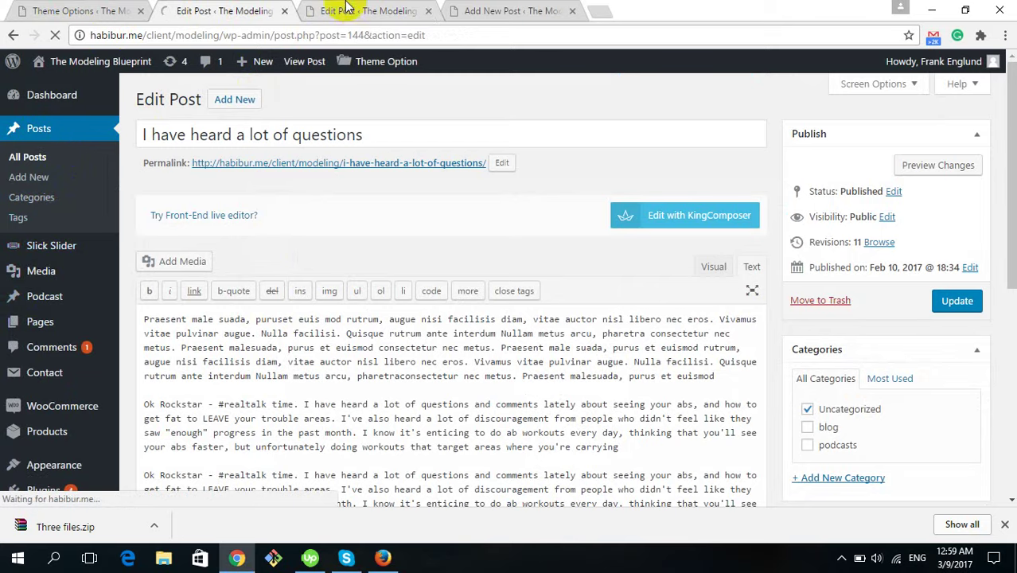
{"action": "left_click", "coordinate": [324, 11]}
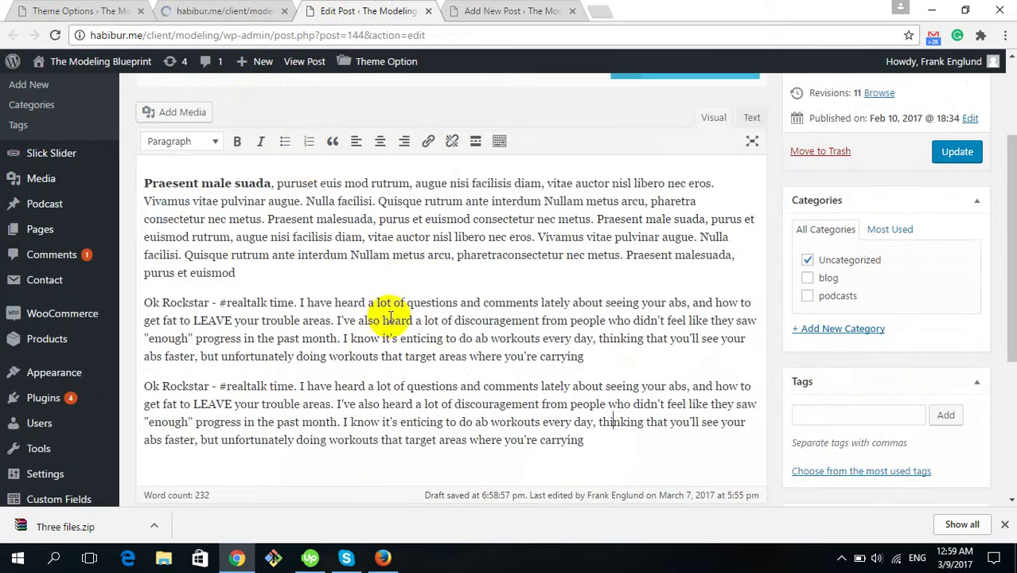
{"action": "scroll", "coordinate": [408, 335], "scroll_direction": "up", "scroll_amount": 1}
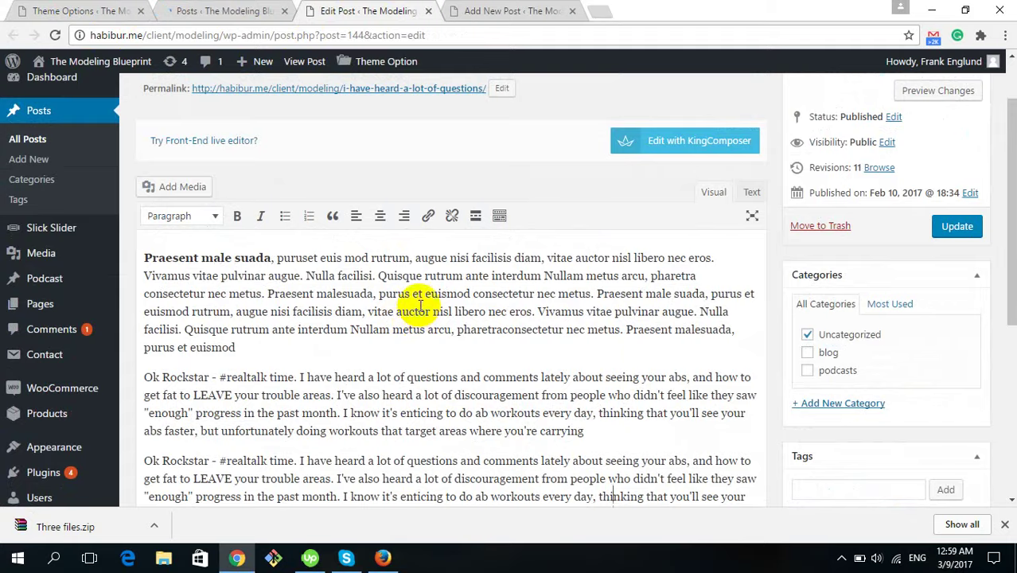